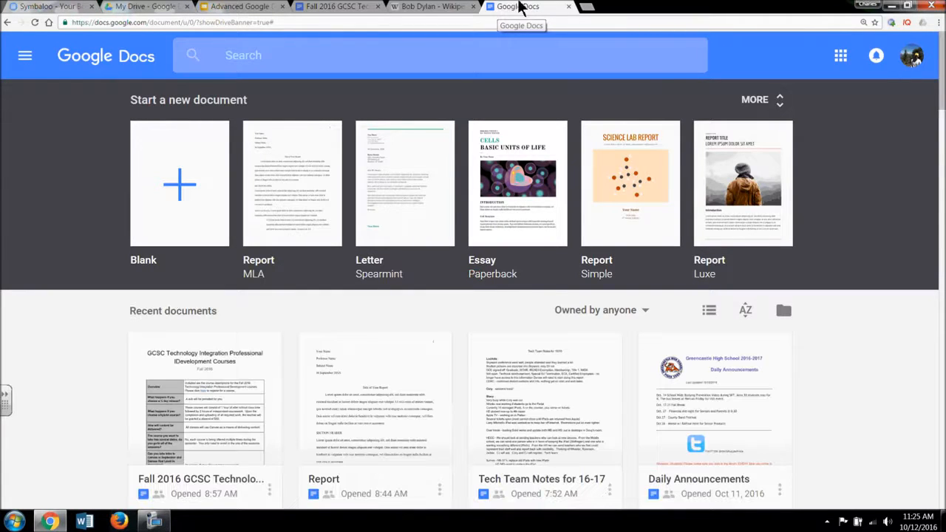
- Close the Google Docs home page and create a blank Google Docs document from My Drive
left_click(568, 7)
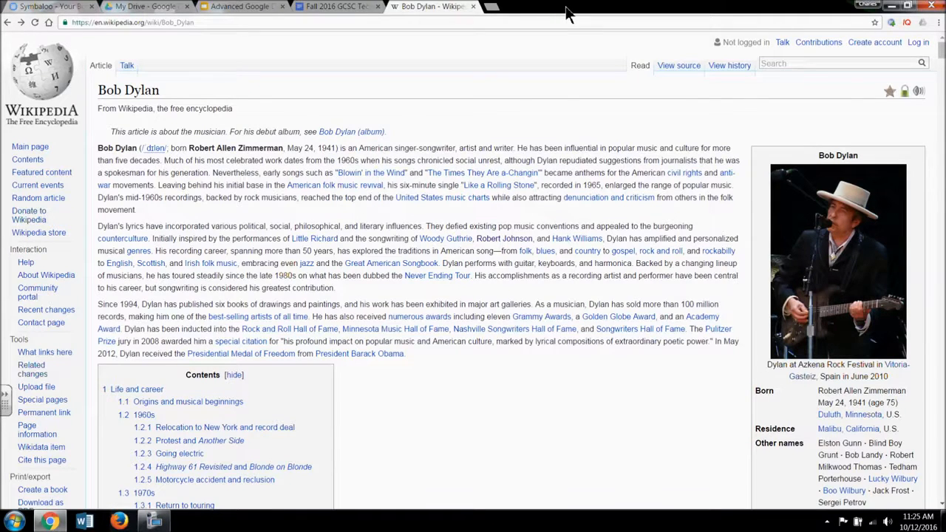
left_click(181, 7)
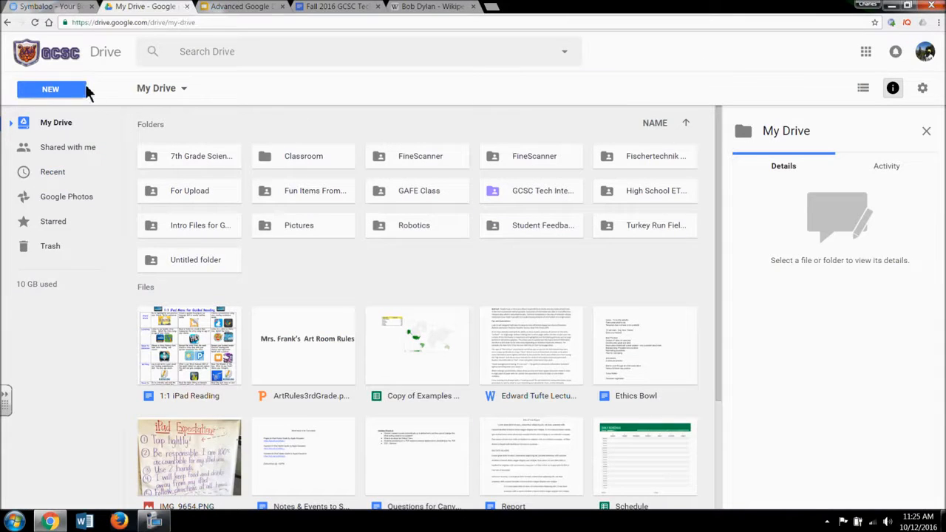
left_click(85, 91)
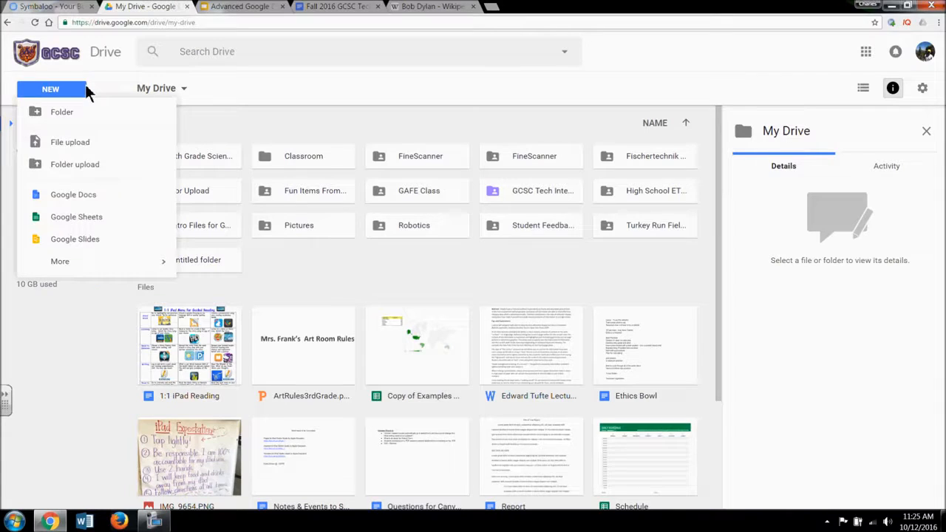
left_click(74, 195)
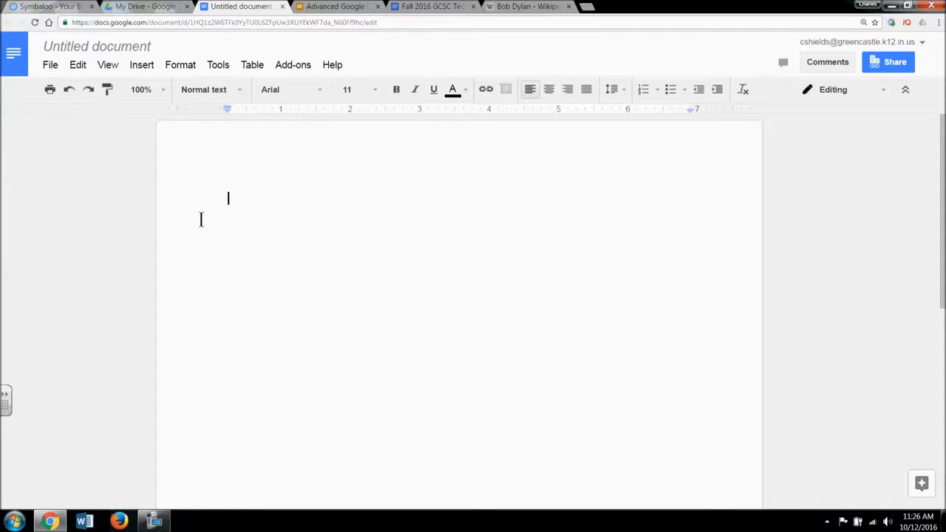
- Open the template gallery from the new untitled document
left_click(52, 65)
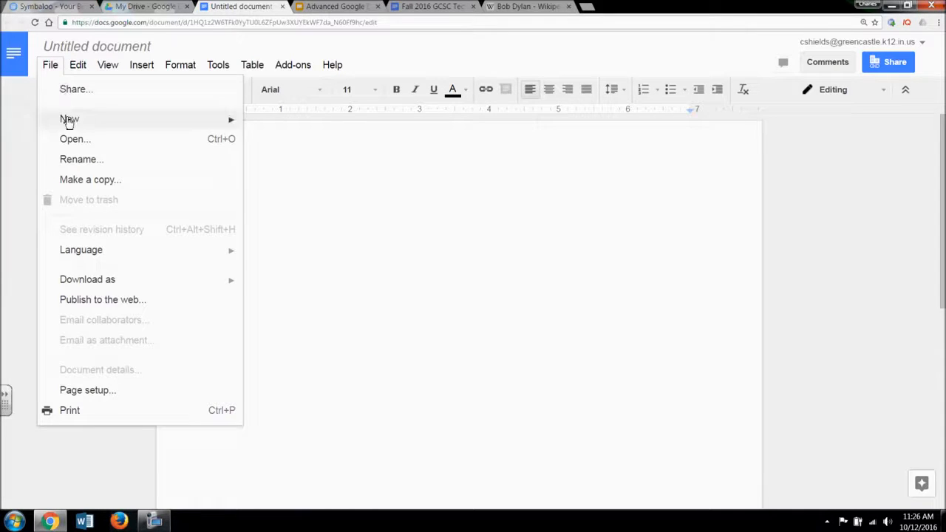
mouse_move(70, 123)
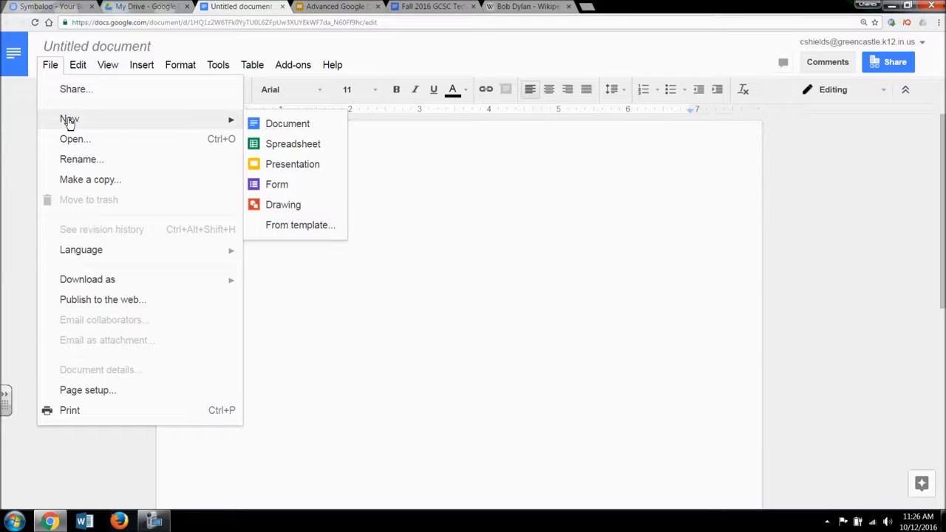
left_click(285, 226)
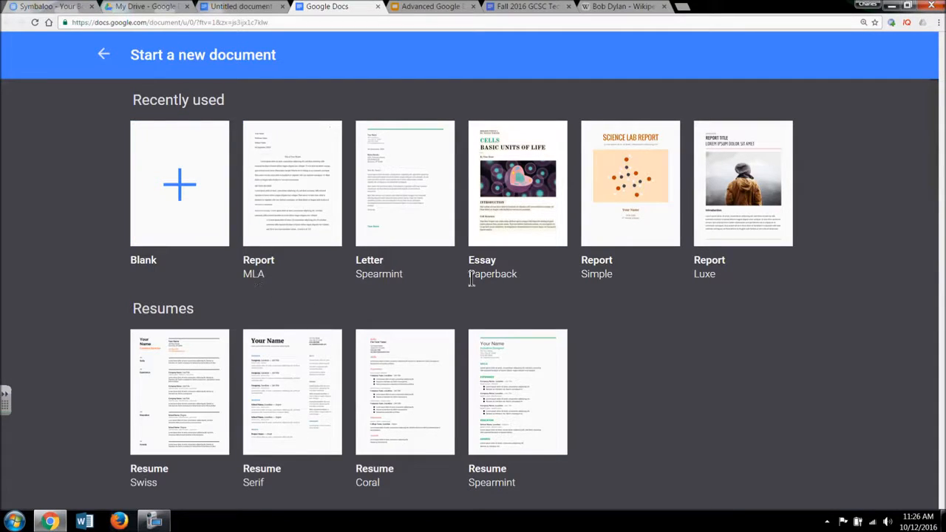
- Look through the gallery's resume, letter, education and work templates and return to the recently used ones
scroll(503, 301, "down", 2)
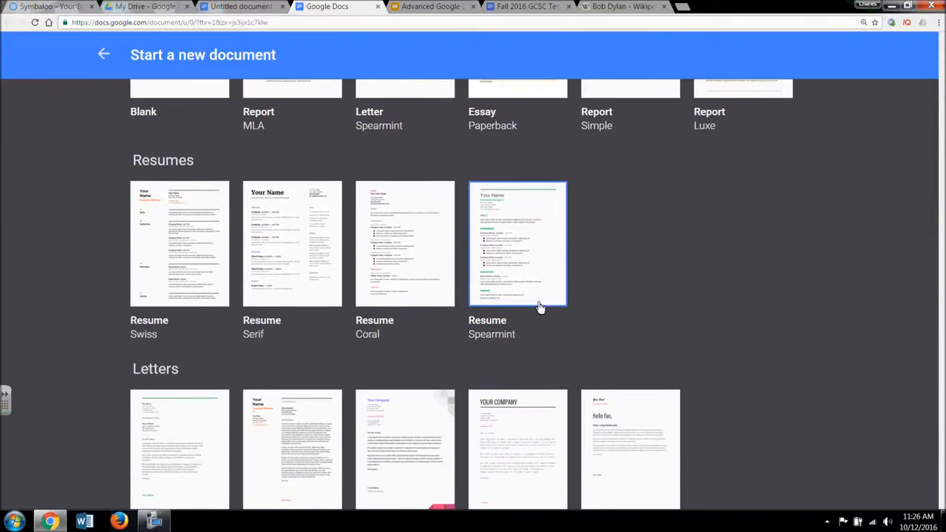
scroll(539, 309, "down", 5)
scroll(539, 308, "down", 3)
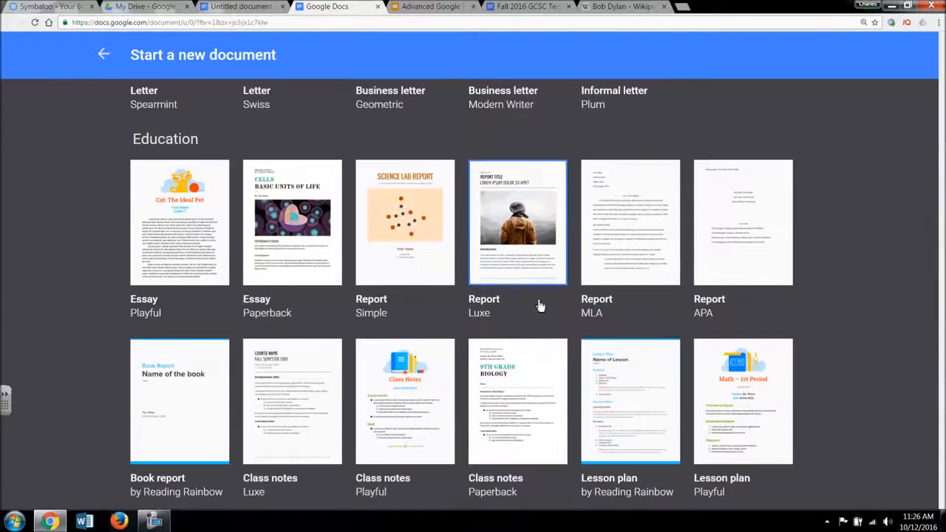
scroll(540, 305, "down", 1)
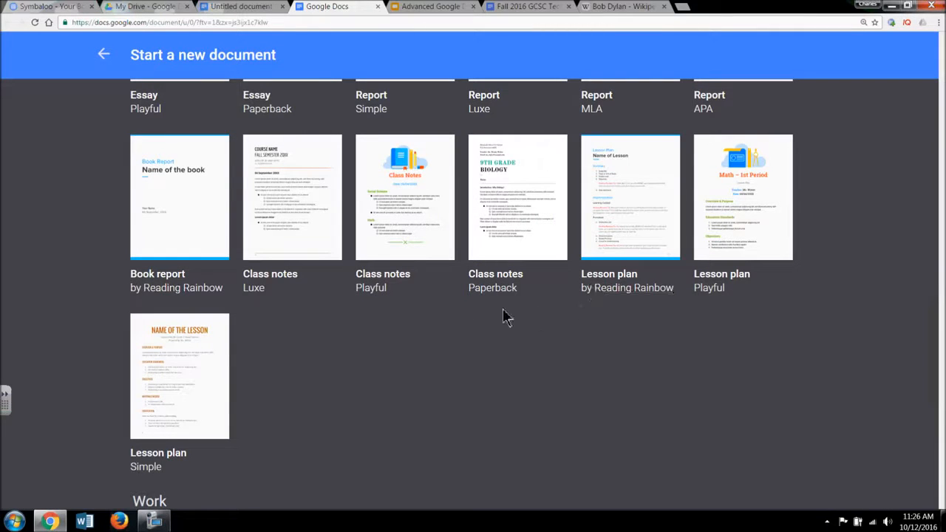
scroll(525, 327, "down", 1)
scroll(527, 327, "down", 4)
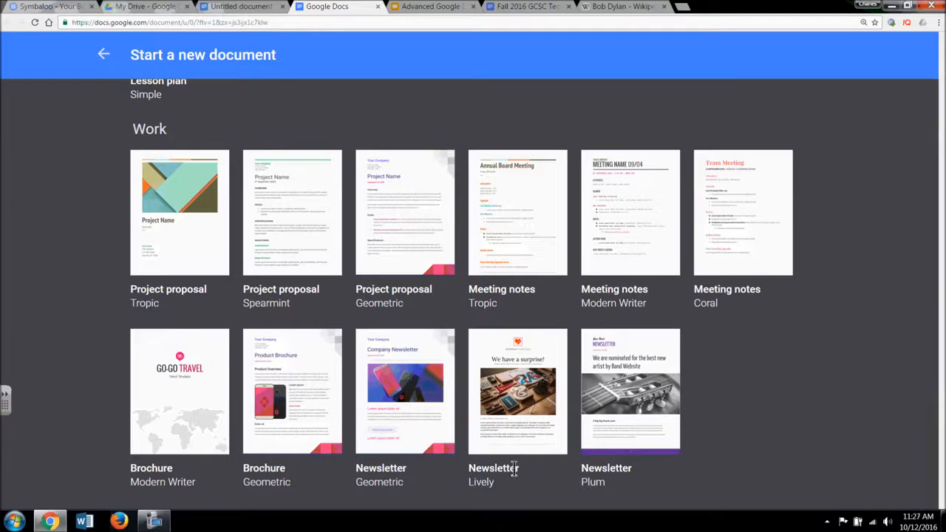
scroll(744, 425, "up", 4)
scroll(744, 425, "up", 9)
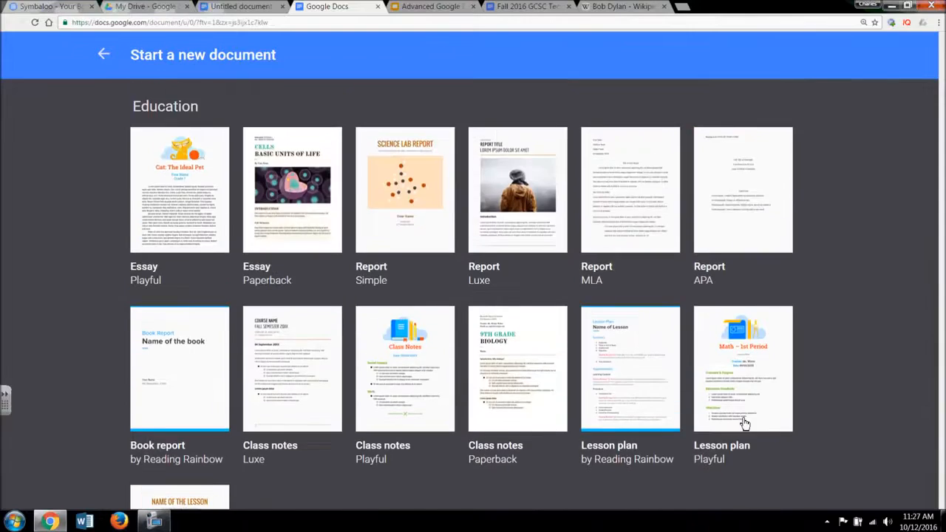
scroll(744, 425, "up", 3)
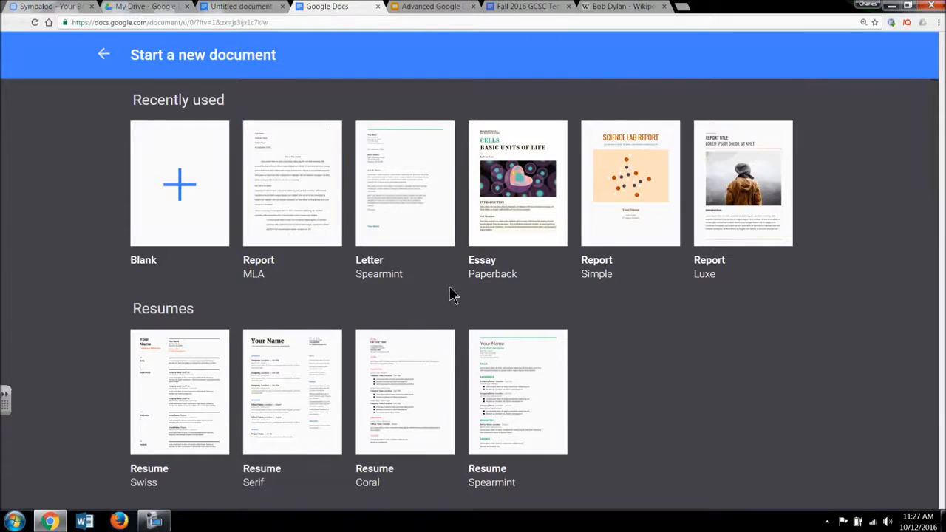
scroll(460, 295, "down", 5)
scroll(460, 302, "down", 1)
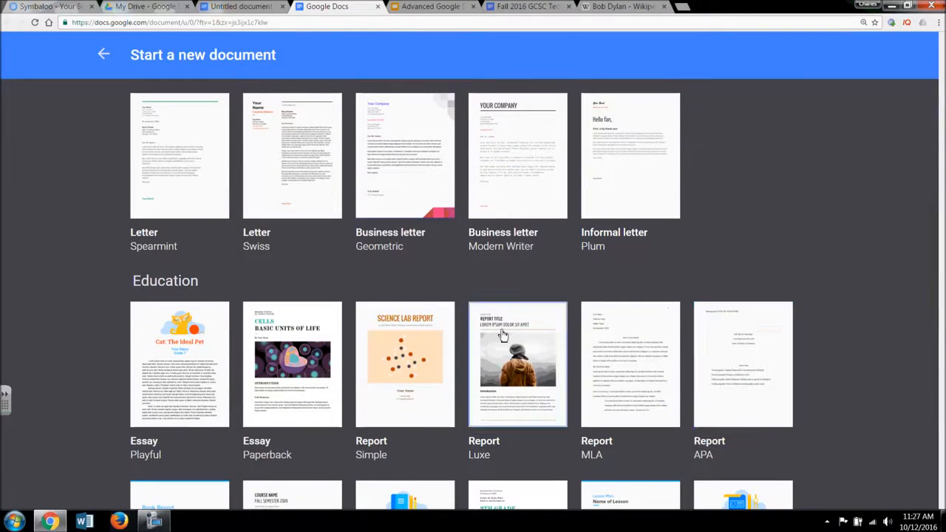
scroll(600, 333, "up", 6)
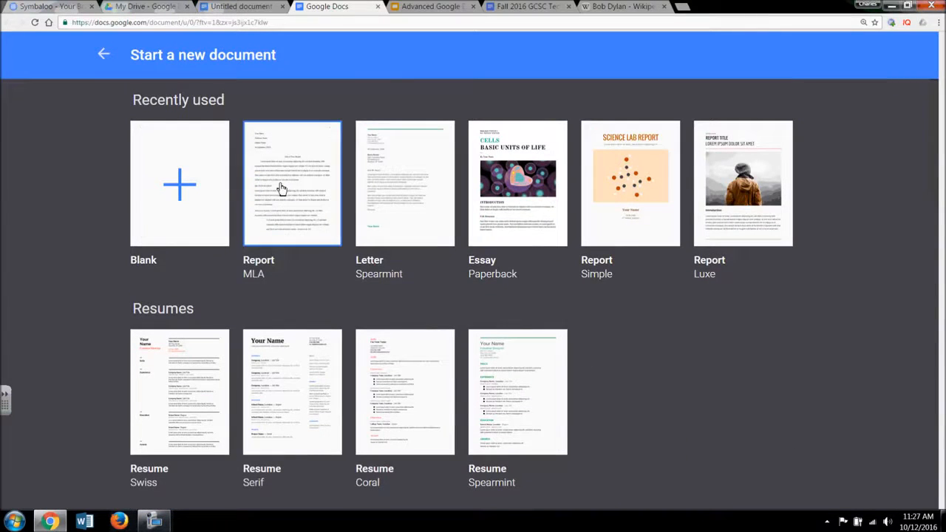
- Create a report from the MLA template and look over its first page
left_click(281, 186)
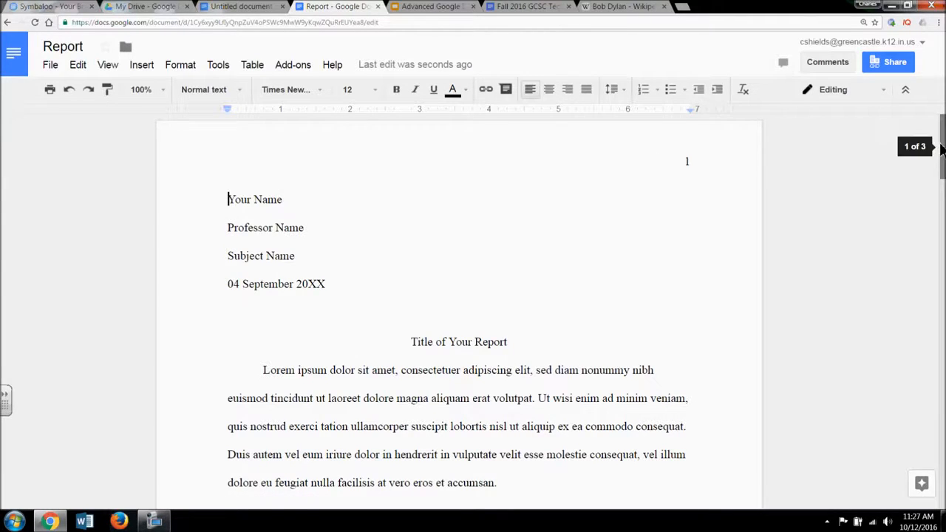
scroll(940, 148, "down", 2)
scroll(943, 162, "up", 1)
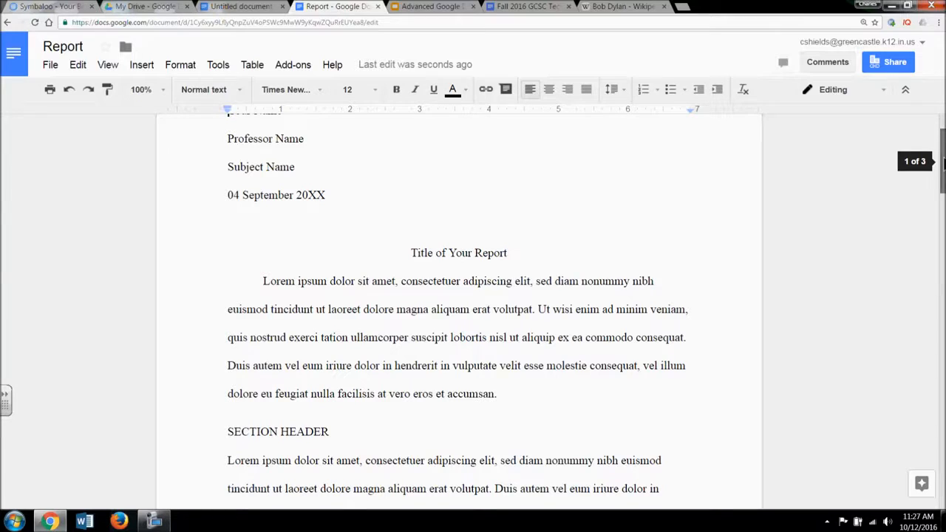
mouse_move(943, 161)
left_mouse_down()
mouse_move(943, 480)
mouse_move(924, 183)
mouse_move(940, 144)
left_mouse_up()
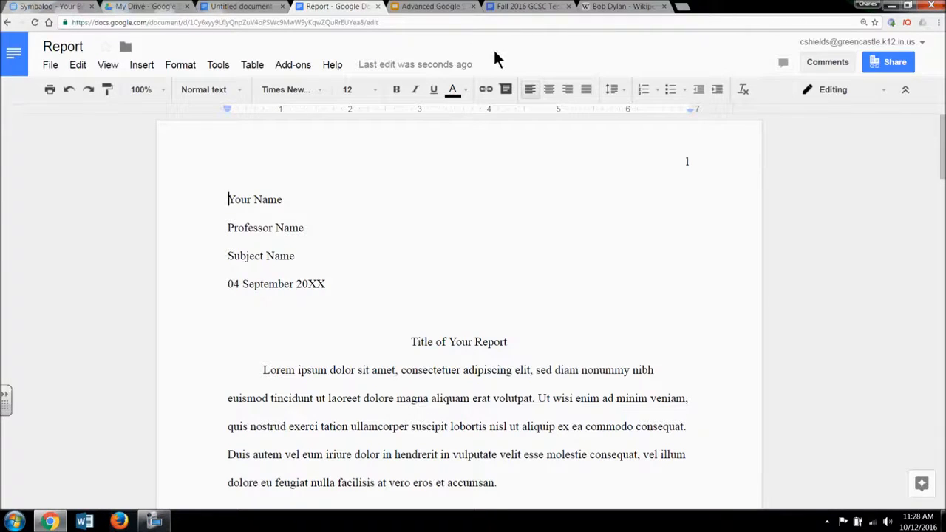
- Open the template gallery again from within the MLA report
left_click(50, 65)
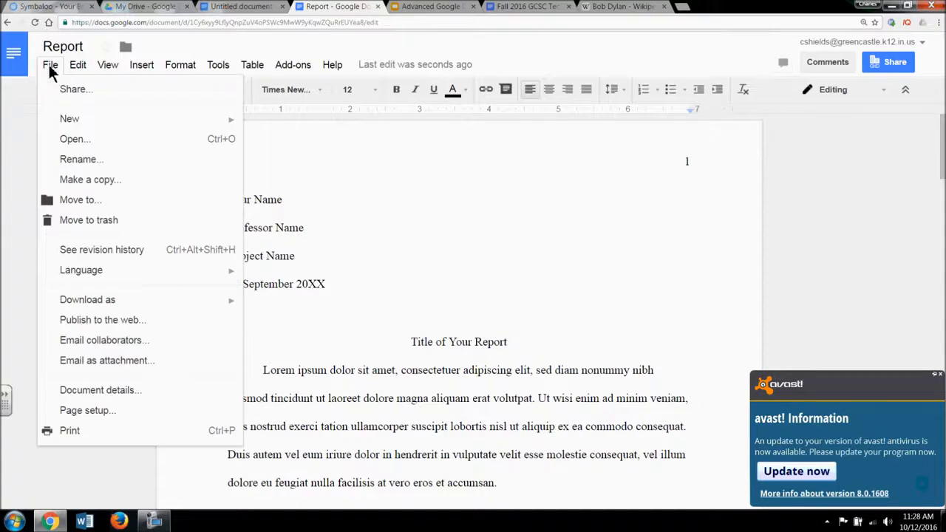
mouse_move(235, 125)
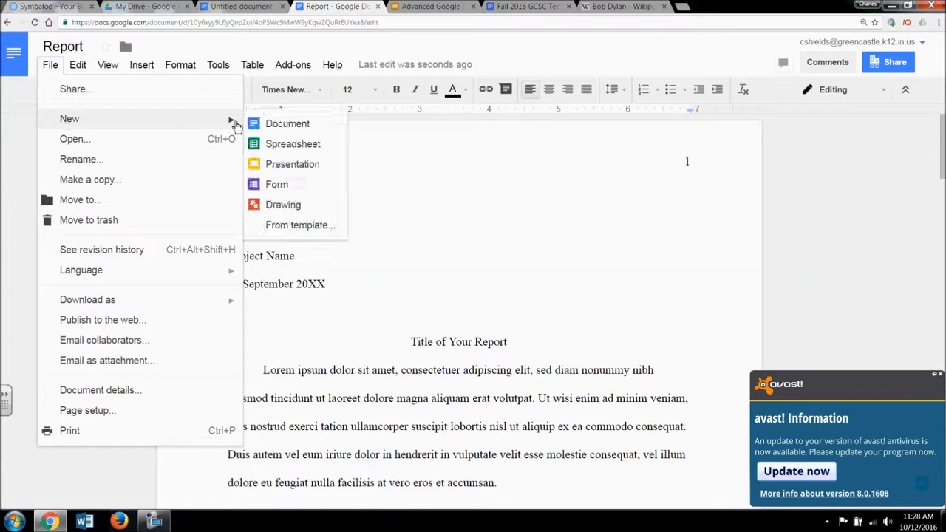
left_click(290, 225)
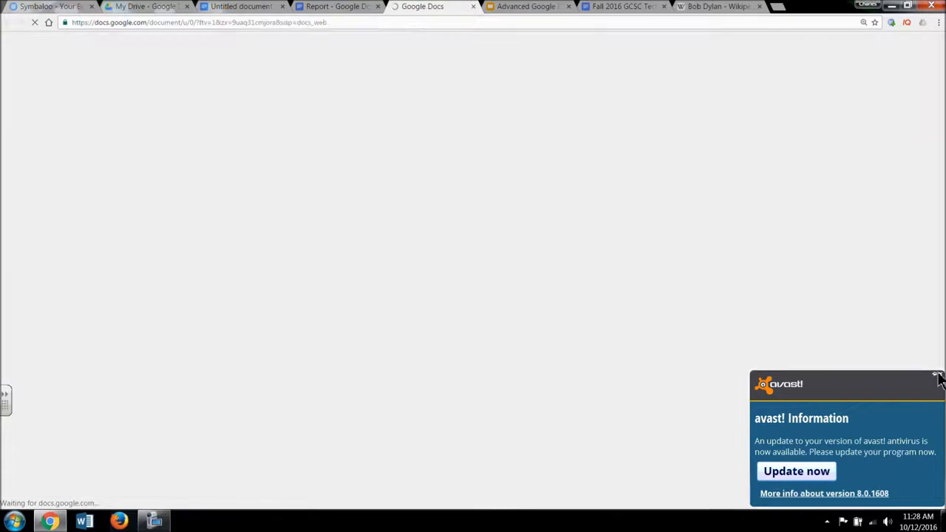
- Examine the letter, education and work template categories once more and close the gallery
scroll(770, 316, "down", 5)
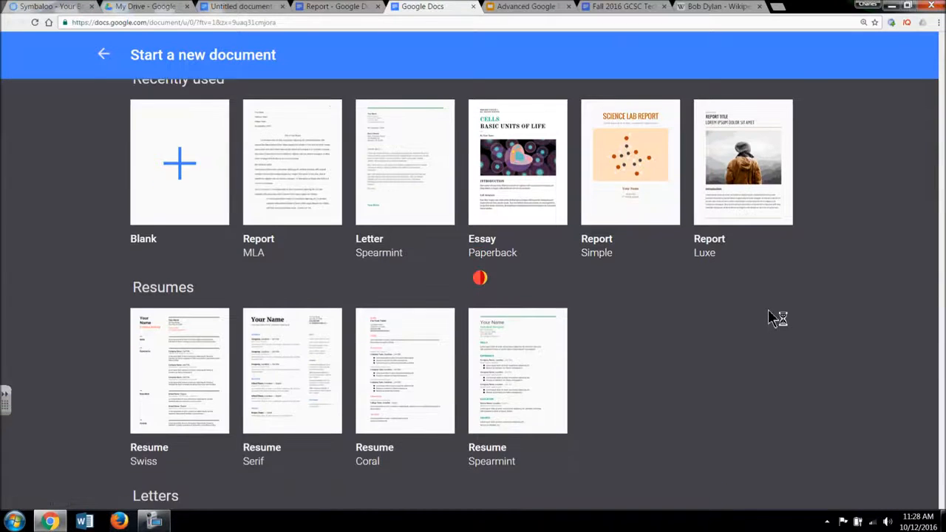
scroll(771, 318, "down", 1)
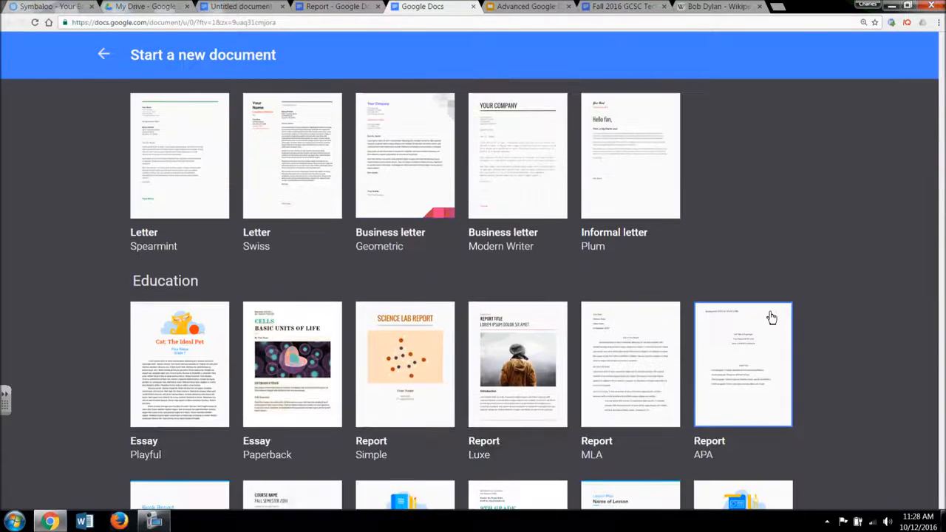
scroll(770, 317, "down", 3)
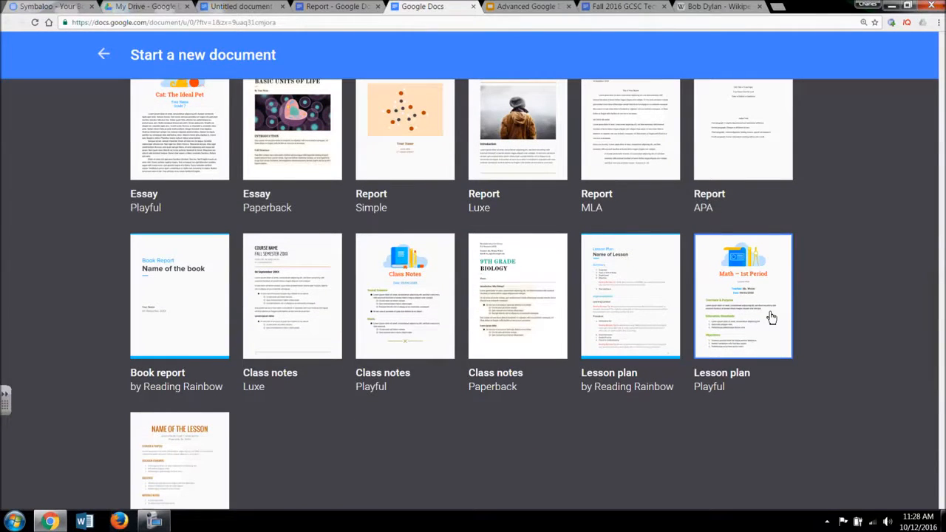
scroll(771, 317, "up", 3)
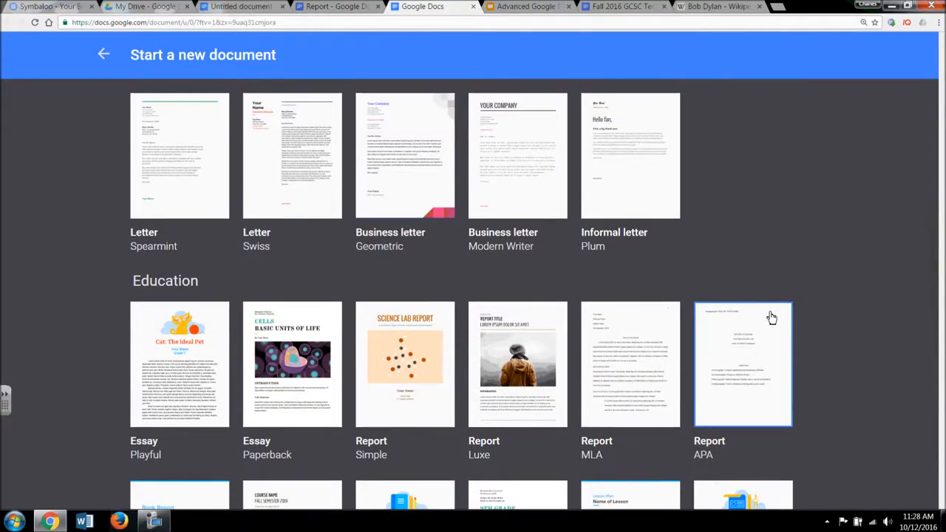
scroll(771, 317, "up", 3)
scroll(771, 317, "down", 4)
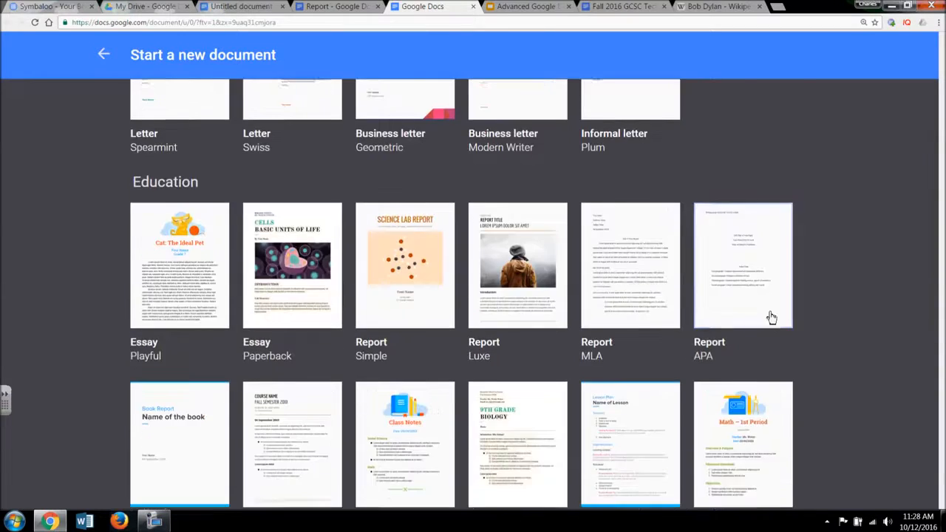
scroll(771, 317, "down", 3)
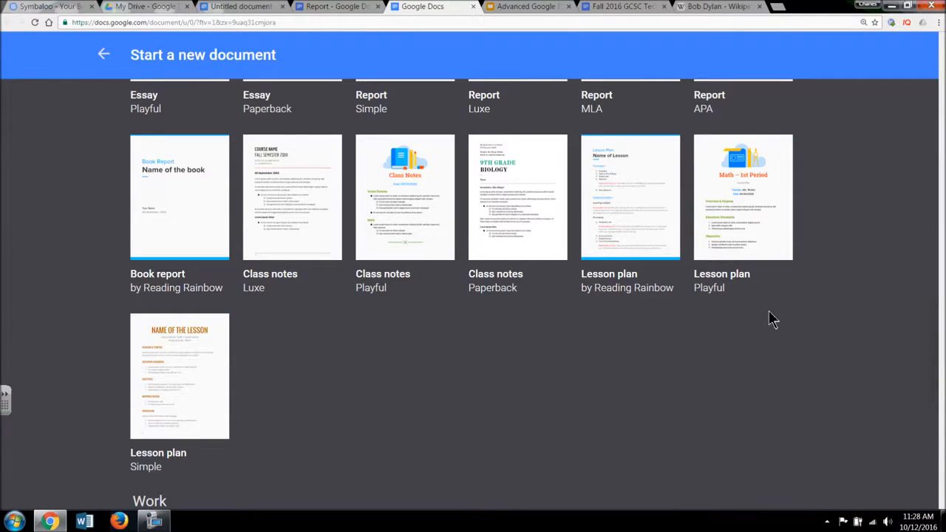
scroll(771, 317, "down", 5)
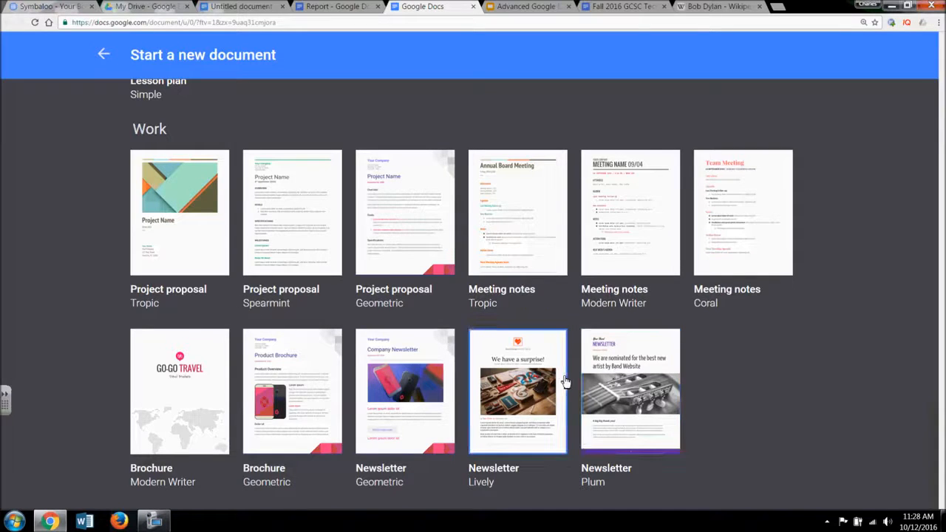
scroll(565, 381, "up", 15)
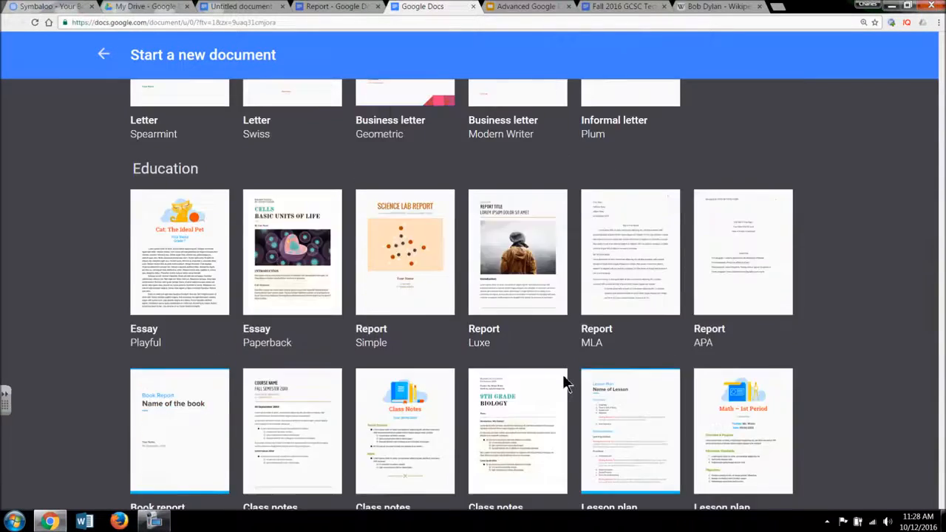
scroll(565, 380, "up", 3)
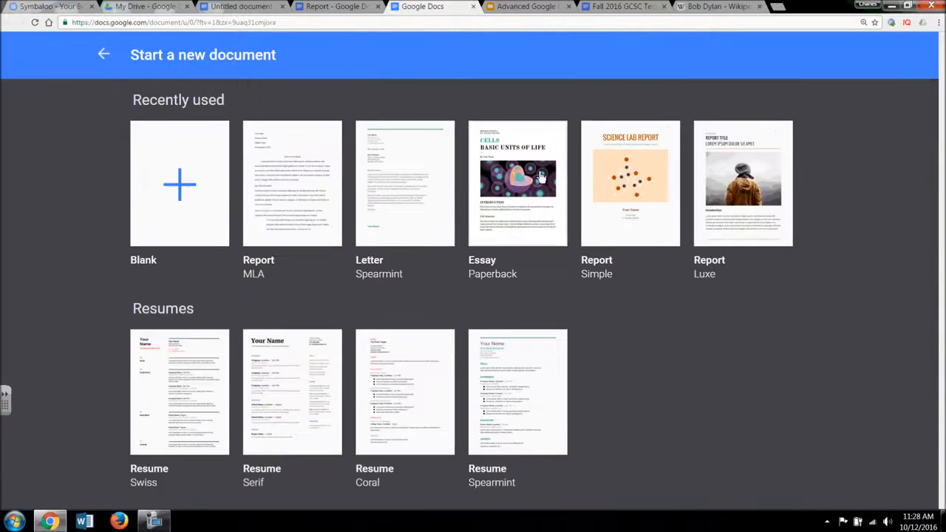
left_click(473, 7)
- Bring up the template gallery from the untitled document and return to that blank document
left_click(232, 9)
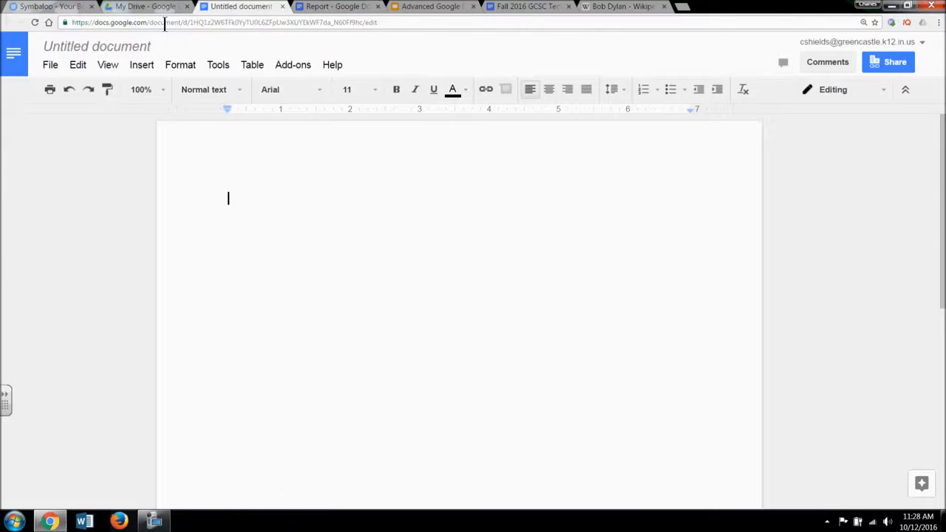
left_click(44, 65)
mouse_move(74, 123)
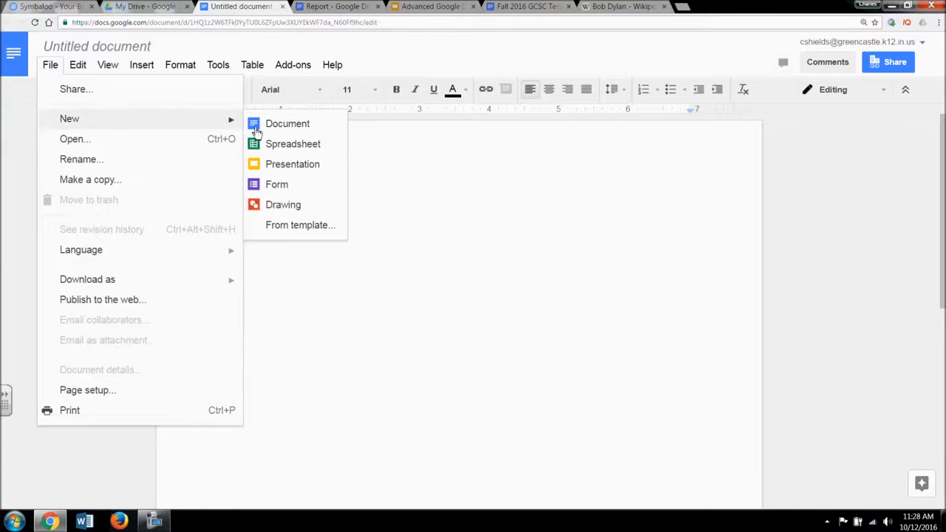
left_click(292, 226)
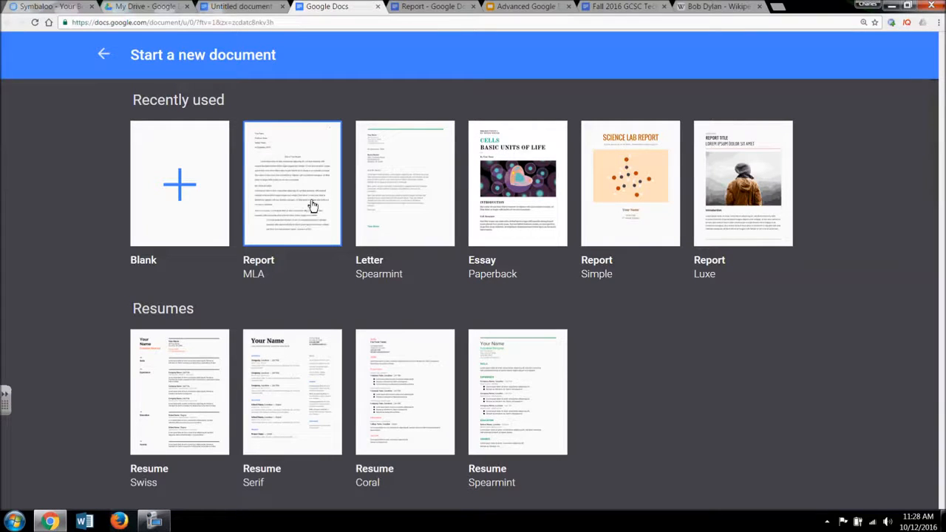
left_click(318, 178)
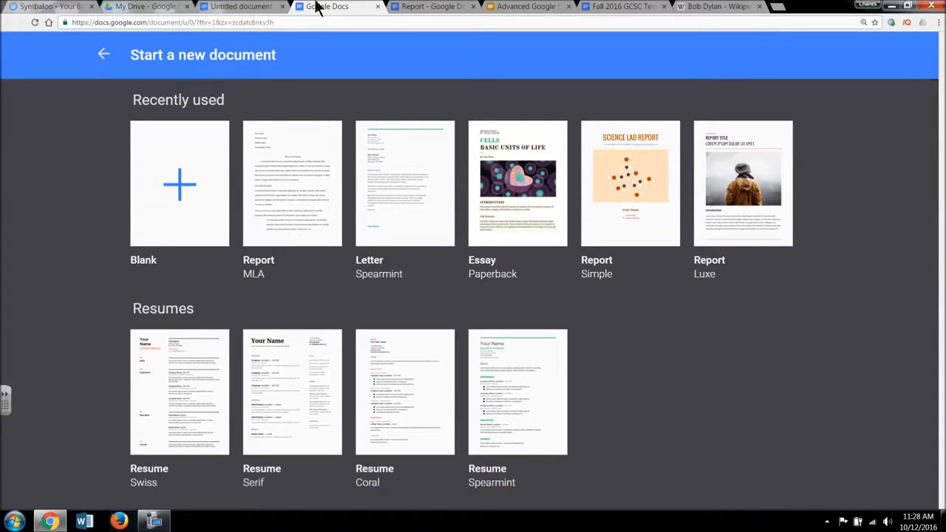
left_click(207, 11)
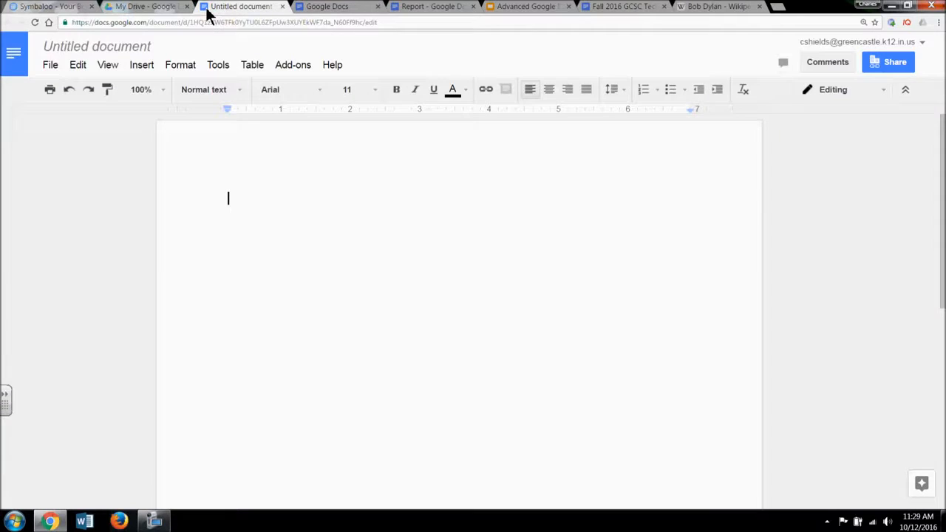
left_click(53, 67)
mouse_move(69, 124)
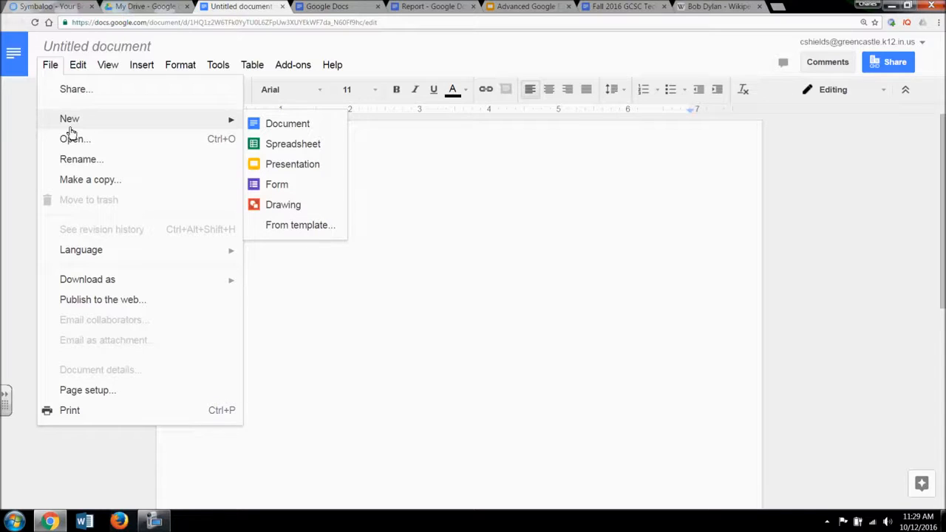
key("alt+slash")
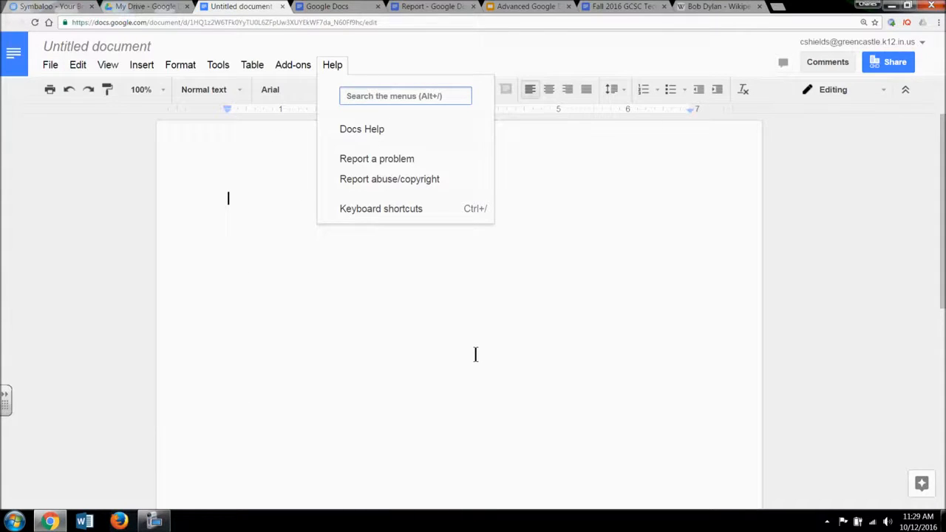
key("Escape")
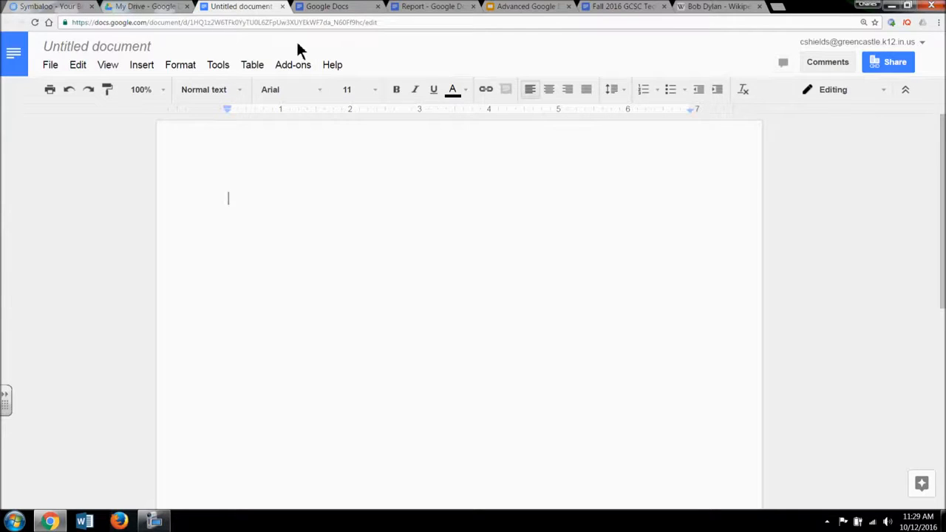
- Close the MLA report and template gallery tabs and look over the start of the Fall 2016 GCSC Technology Integration course offerings document
left_click(473, 7)
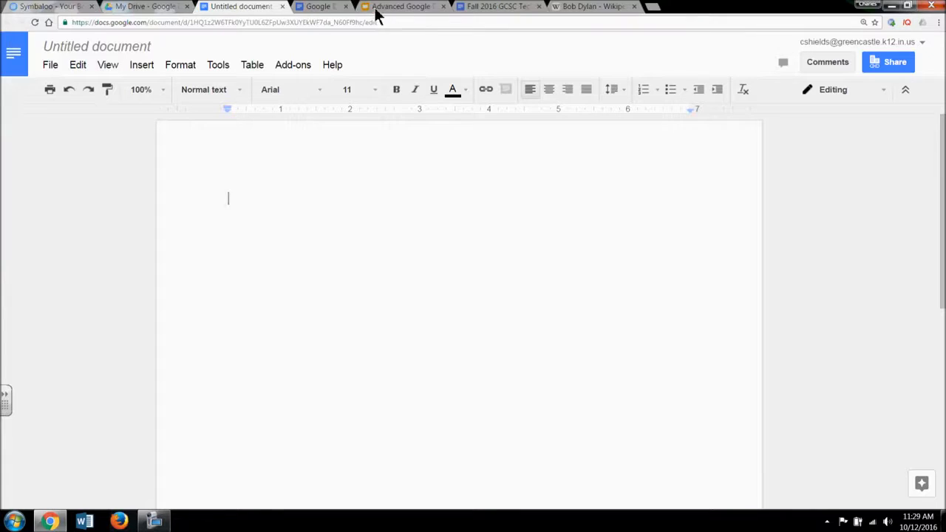
left_click(437, 7)
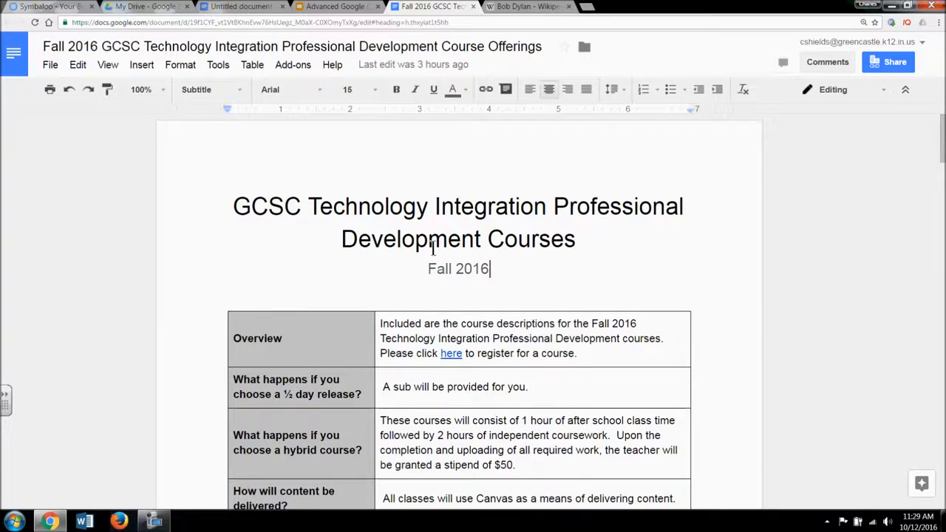
scroll(481, 307, "down", 1)
scroll(481, 307, "down", 2)
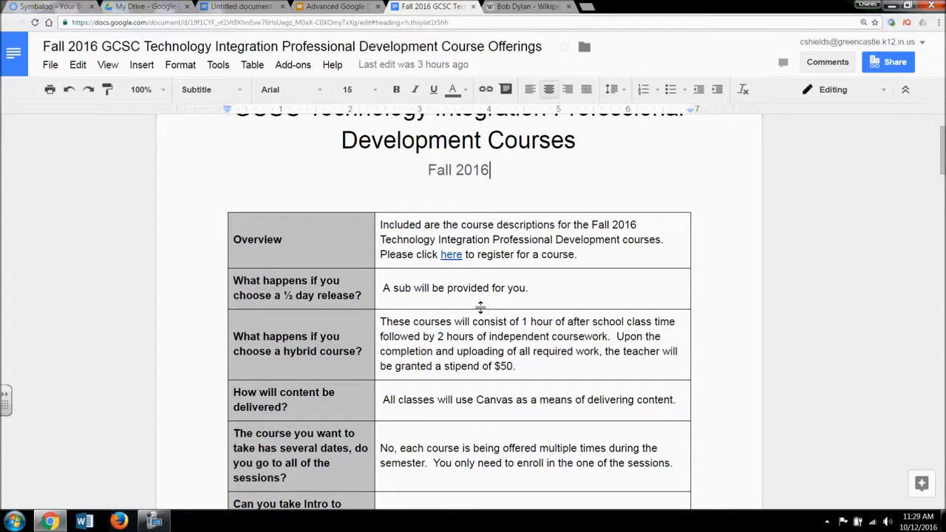
scroll(481, 306, "up", 3)
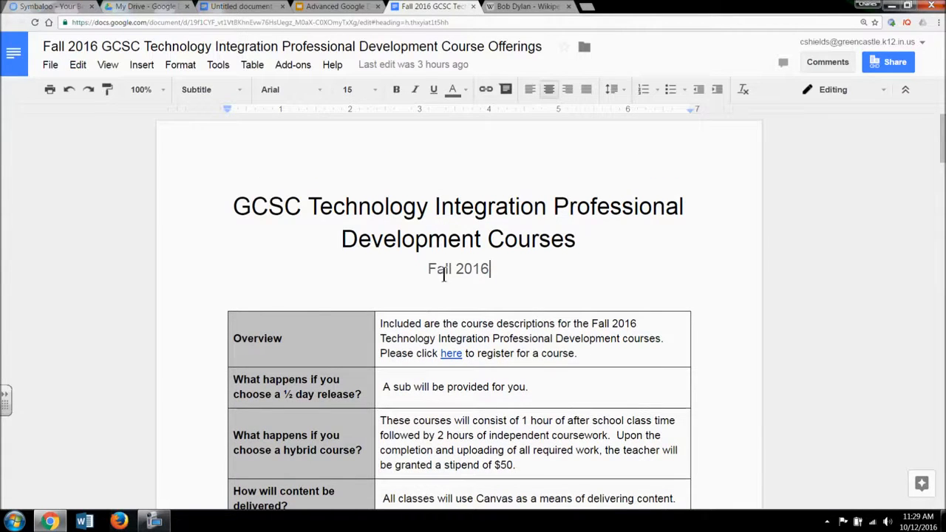
- Run Explore on the word "Technology" in the document title
left_click_drag(310, 206, 428, 209)
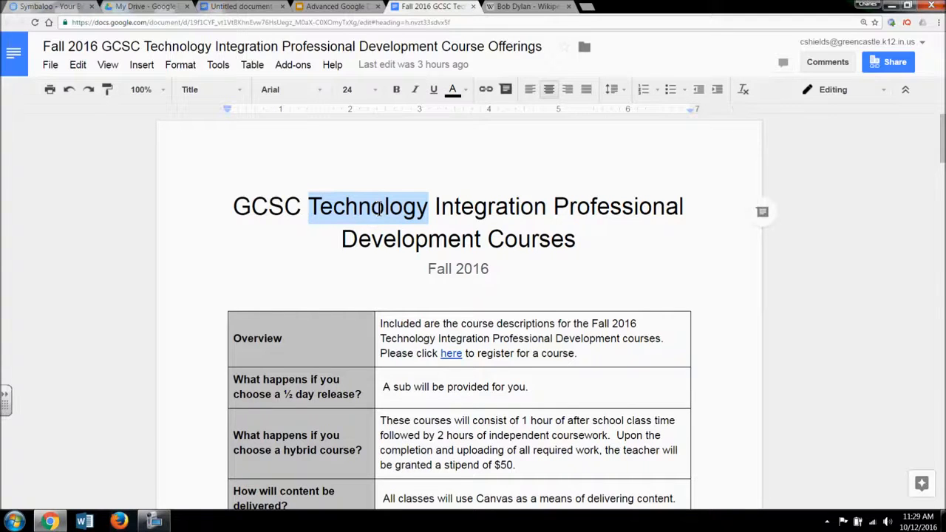
right_click(378, 210)
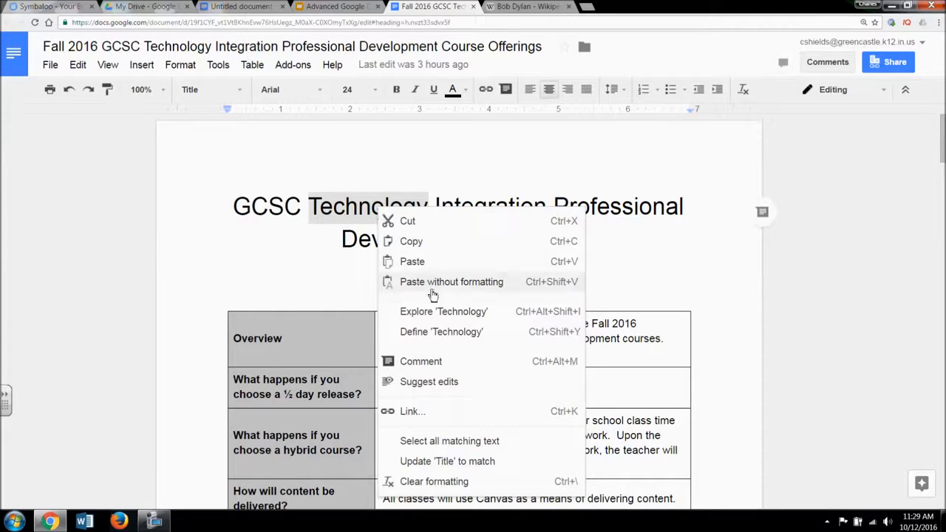
left_click(444, 312)
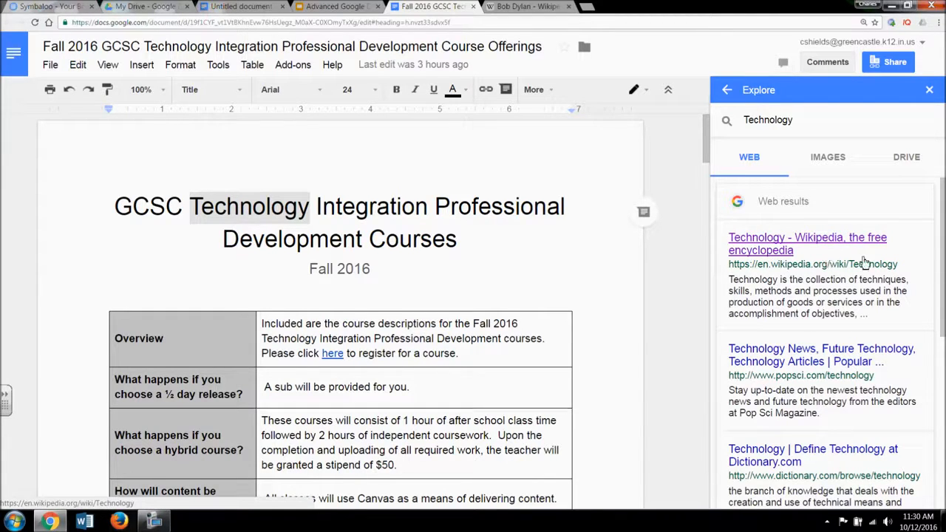
- Examine the web results for "Technology" through to the link for all Google results
scroll(828, 259, "down", 2)
scroll(827, 340, "down", 1)
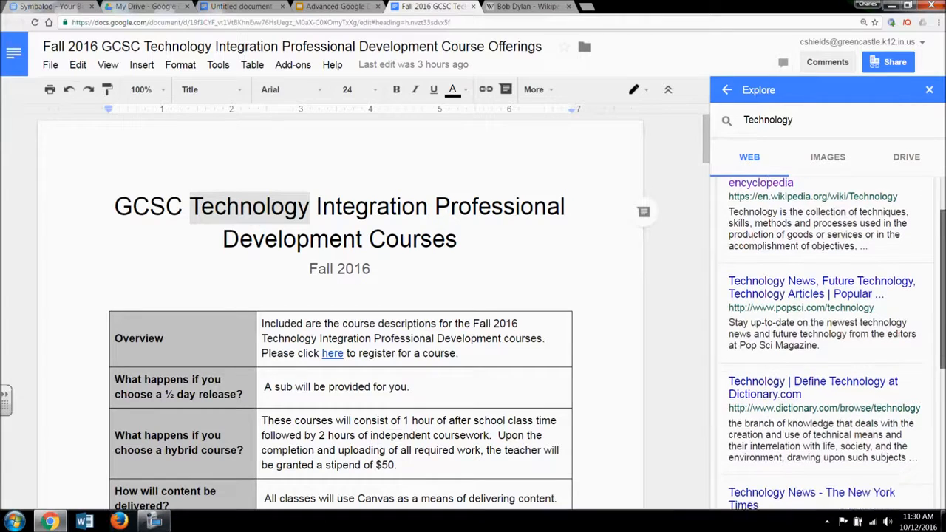
scroll(828, 340, "down", 1)
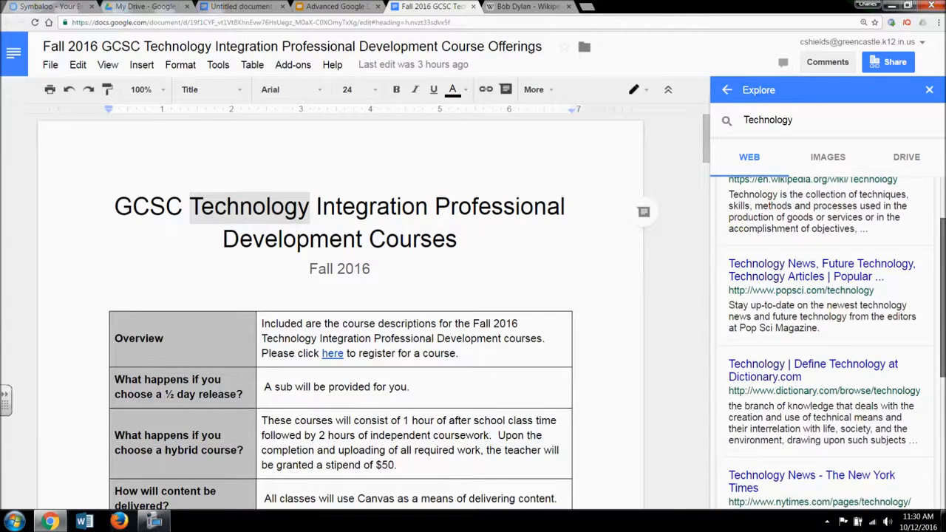
scroll(840, 296, "down", 1)
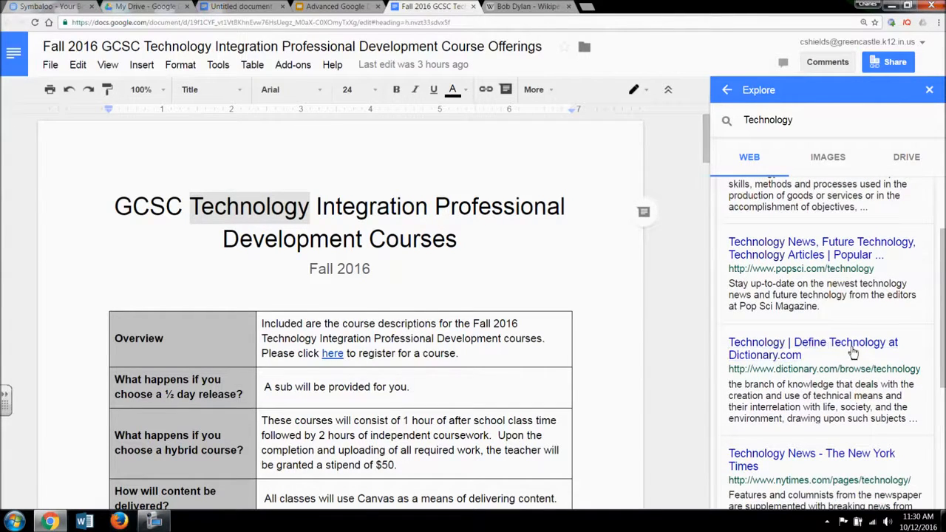
scroll(841, 384, "down", 5)
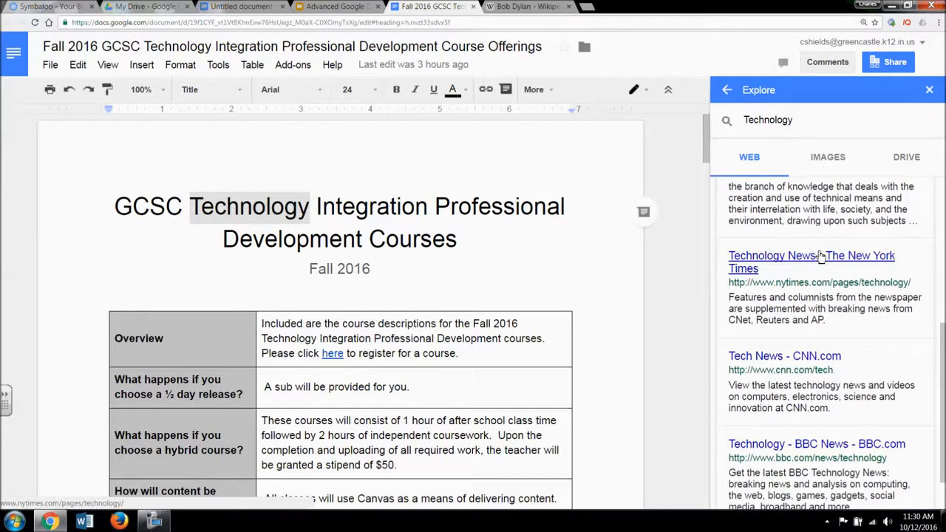
scroll(939, 373, "down", 2)
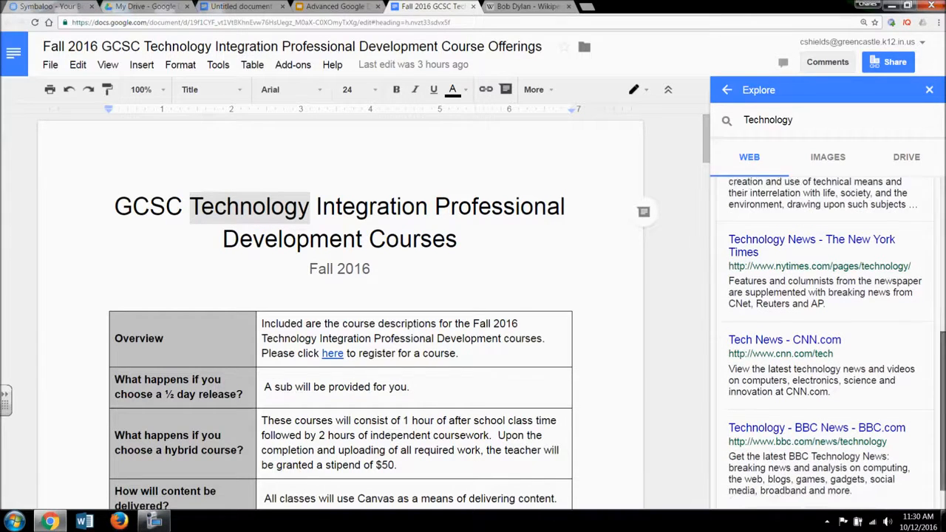
mouse_move(942, 403)
left_mouse_down()
mouse_move(943, 363)
mouse_move(943, 403)
left_mouse_up()
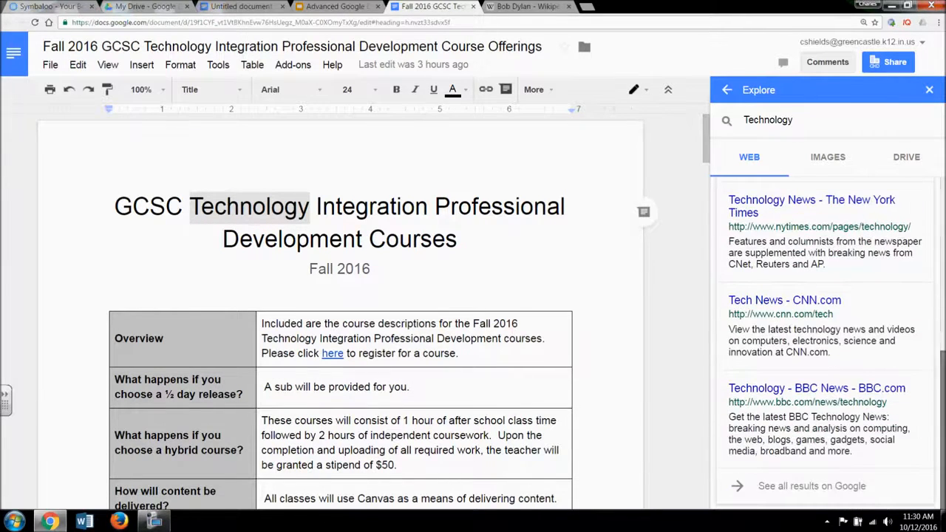
left_click(831, 488)
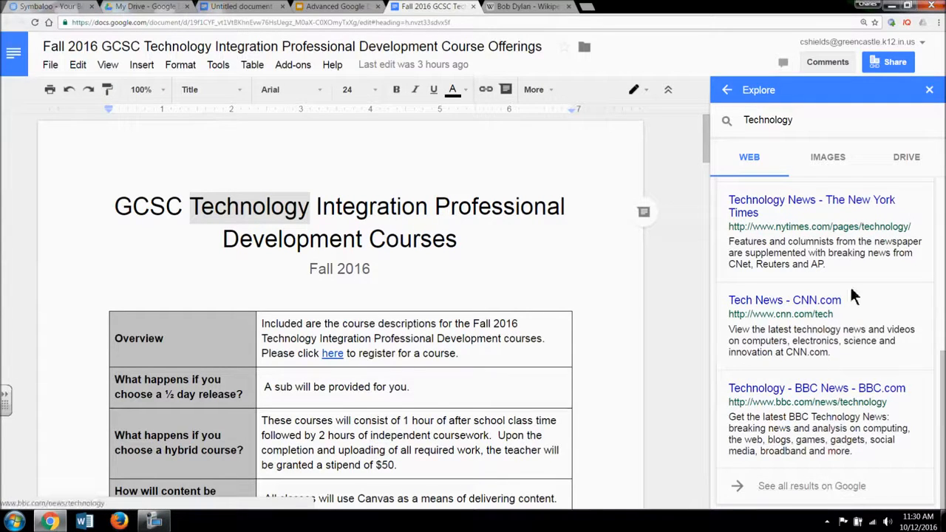
- Browse the image results for "Technology" and return to the first pictures
left_click(818, 170)
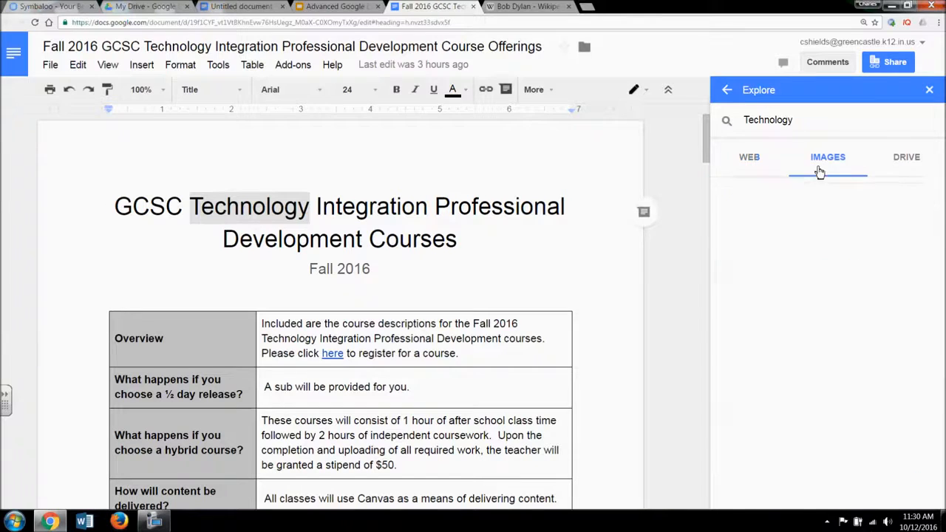
scroll(825, 343, "down", 8)
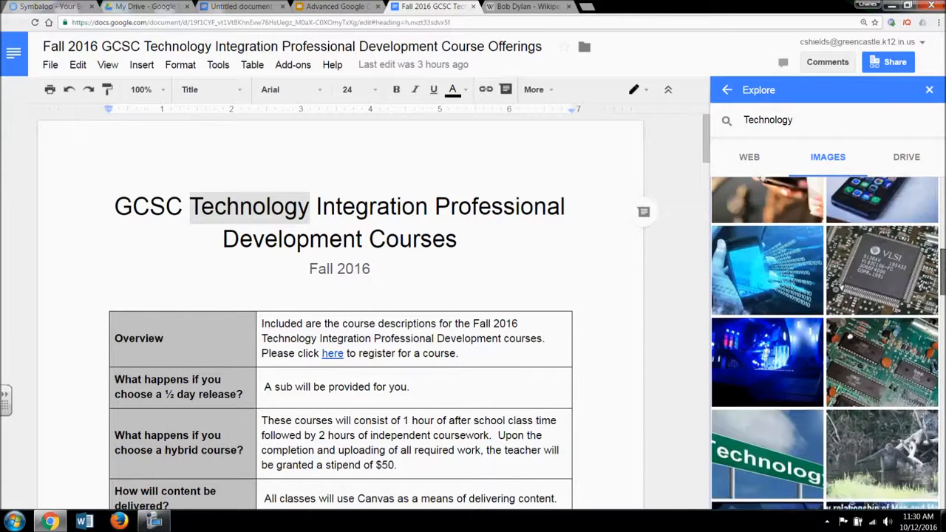
scroll(825, 343, "up", 10)
scroll(825, 343, "up", 1)
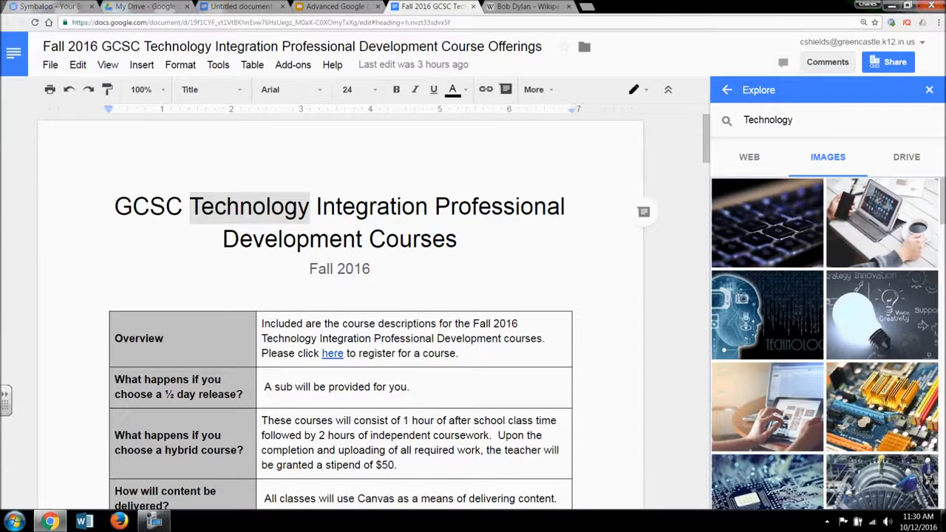
- Examine the Drive files found for "Technology", and revisit the web and image results
left_click(914, 159)
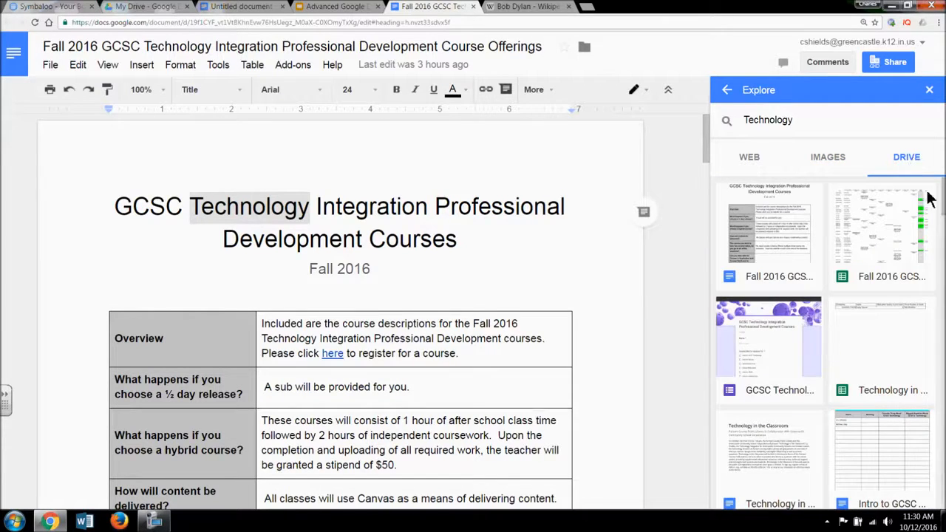
mouse_move(944, 198)
left_mouse_down()
mouse_move(944, 361)
mouse_move(944, 194)
left_mouse_up()
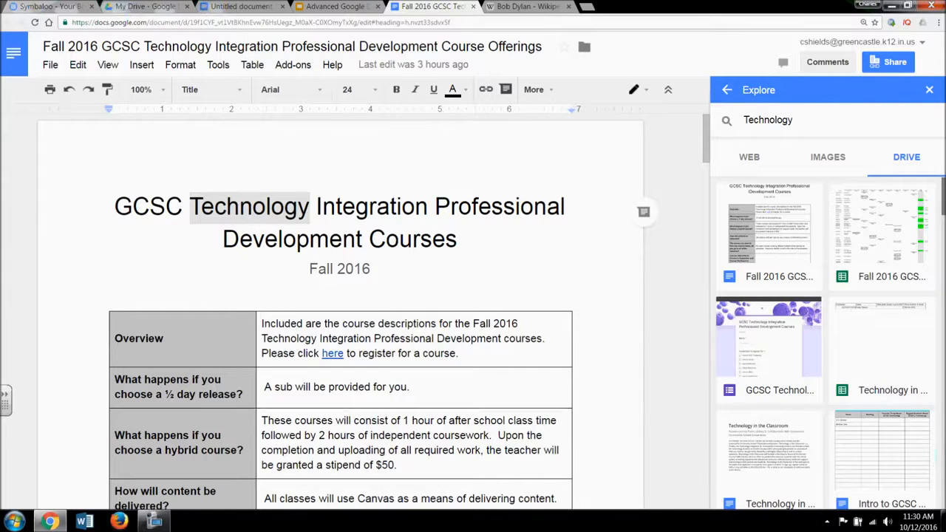
left_click(749, 162)
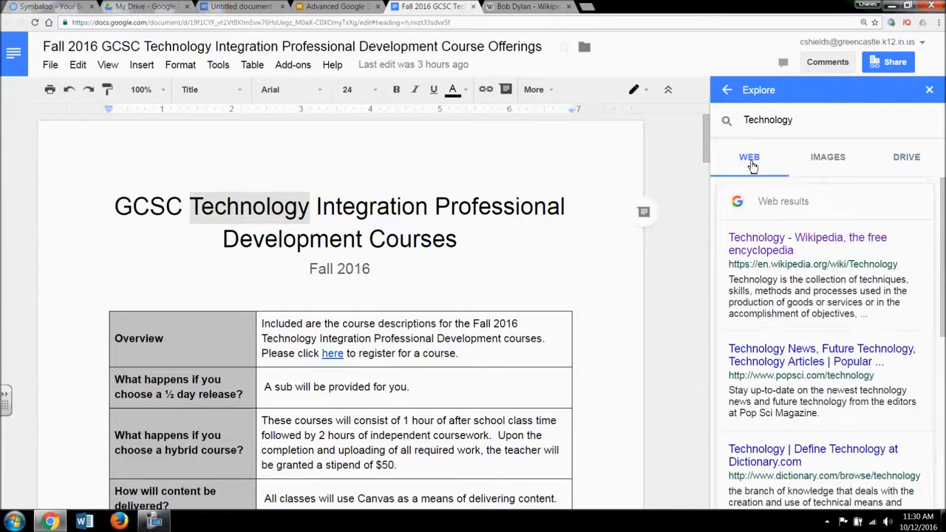
left_click(814, 166)
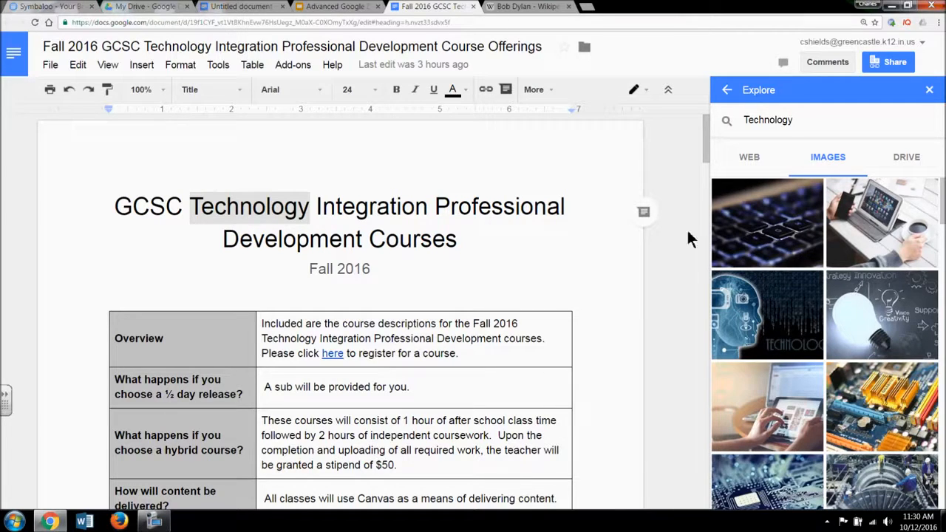
- Review the context options for "Technology" in the title again and close Explore
left_click(751, 166)
left_click(727, 91)
left_click(319, 211)
left_click_drag(191, 207, 307, 207)
right_click(265, 210)
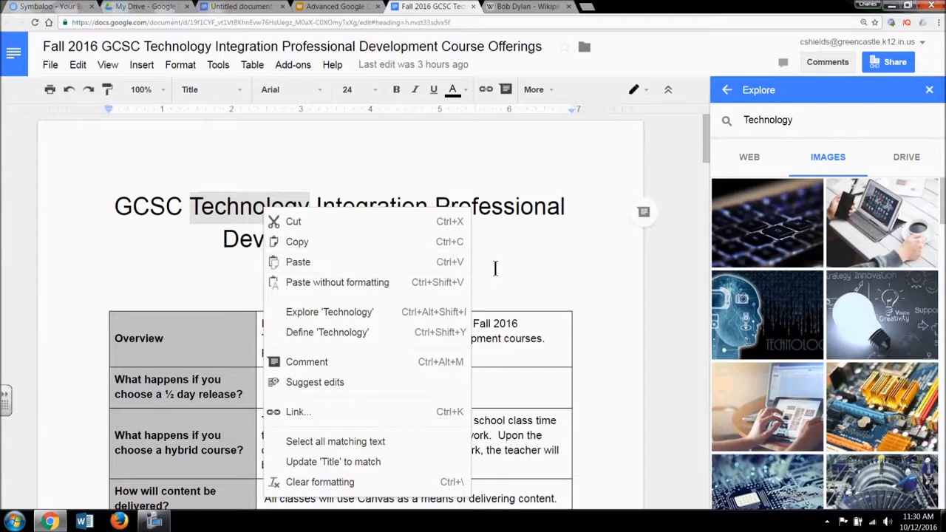
left_click(929, 90)
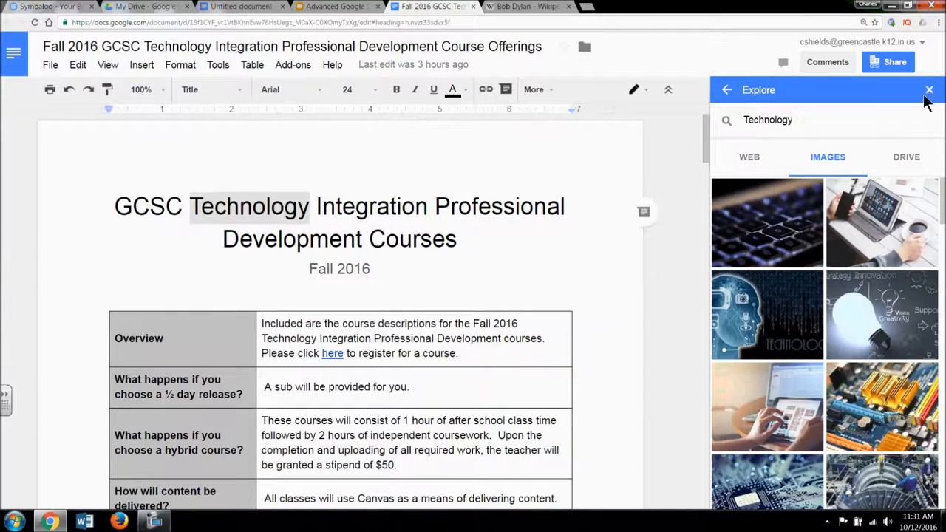
left_click(929, 89)
- Look up the dictionary definition of "Technology" from the title, recheck the word's context options and close the dictionary
left_click(385, 250)
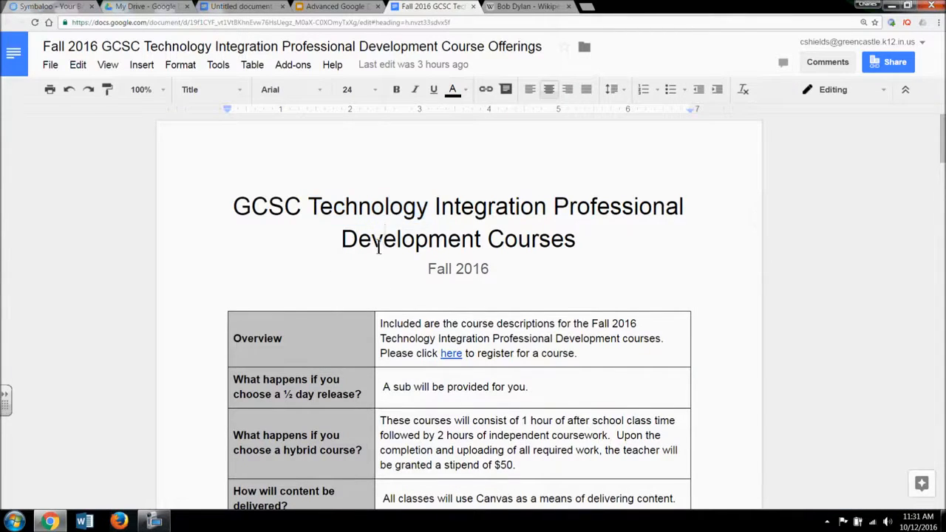
left_click_drag(309, 207, 425, 209)
right_click(403, 210)
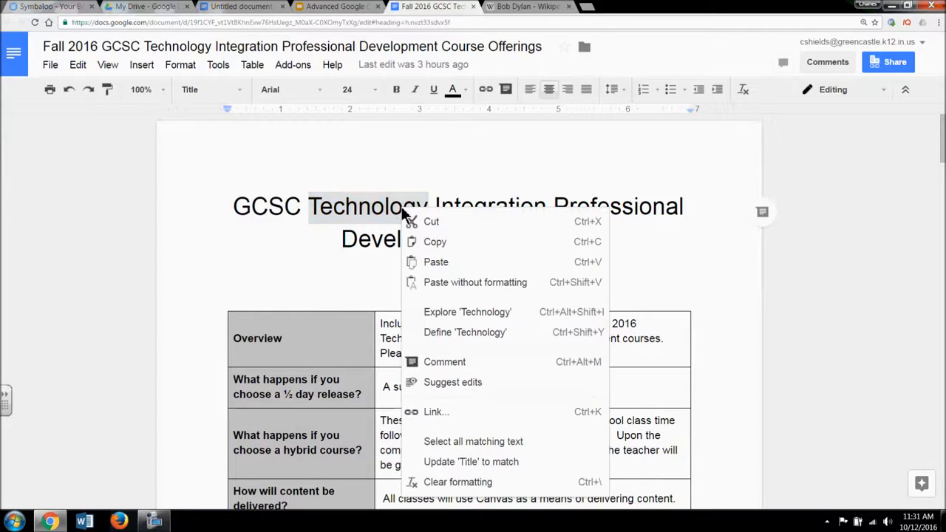
left_click(448, 334)
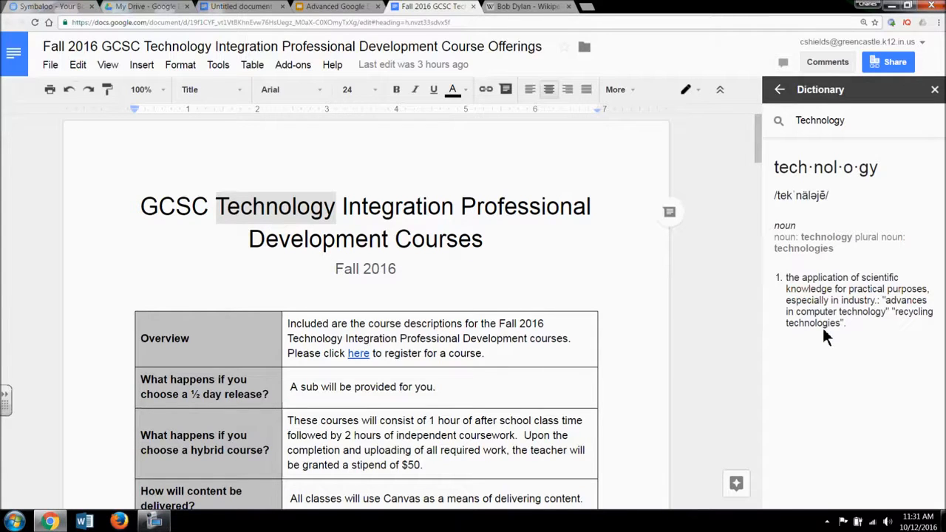
right_click(305, 210)
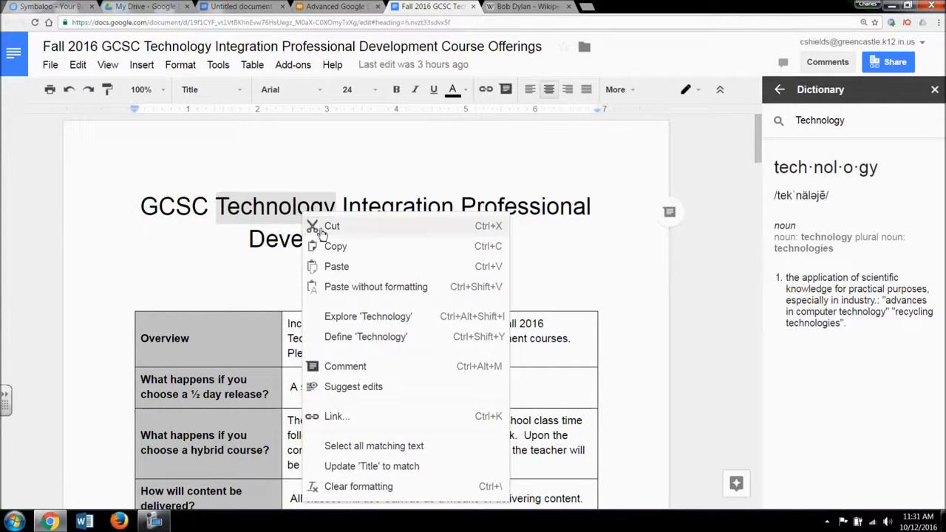
left_click(935, 89)
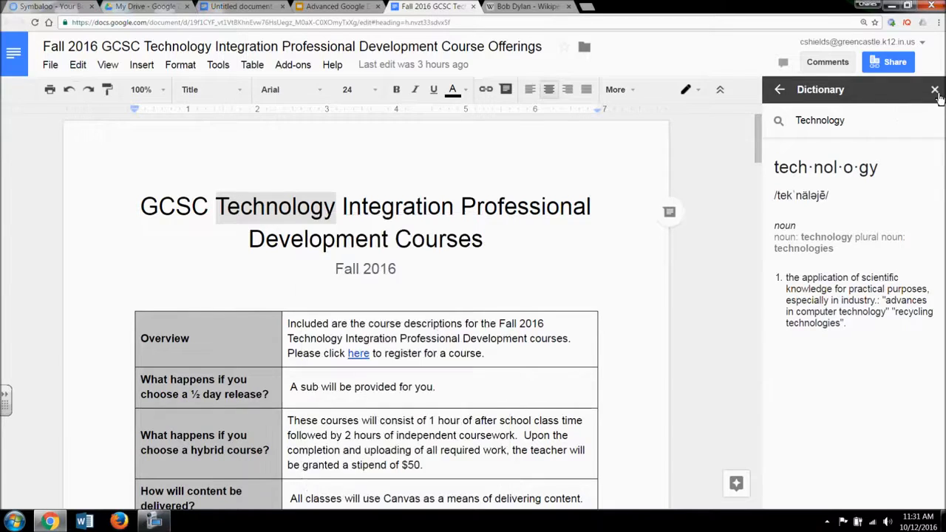
- Return to the untitled document, view the available image sources for insertion, and close them without choosing an image
left_click(240, 8)
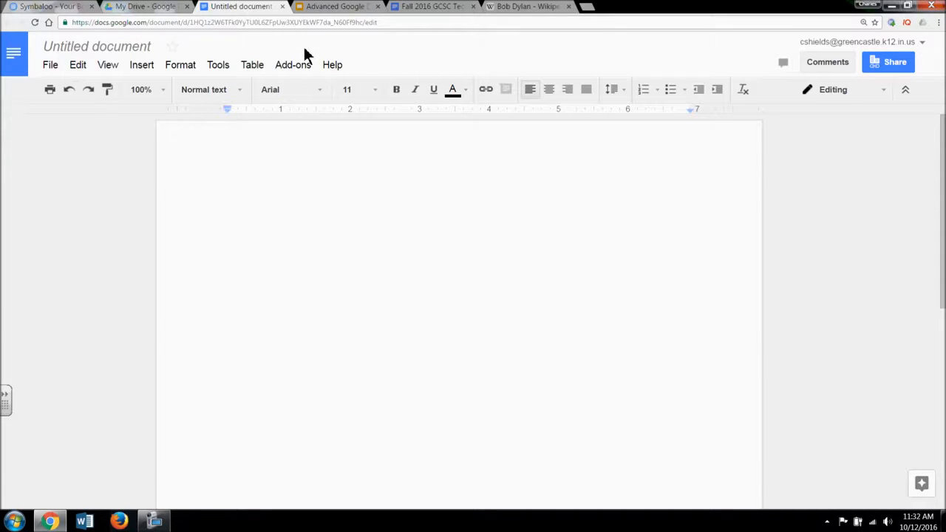
left_click(142, 67)
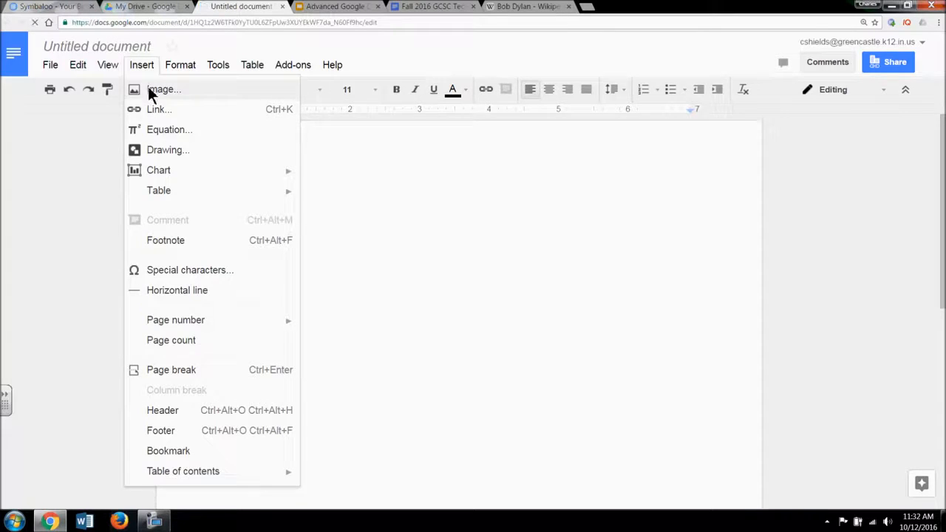
left_click(150, 89)
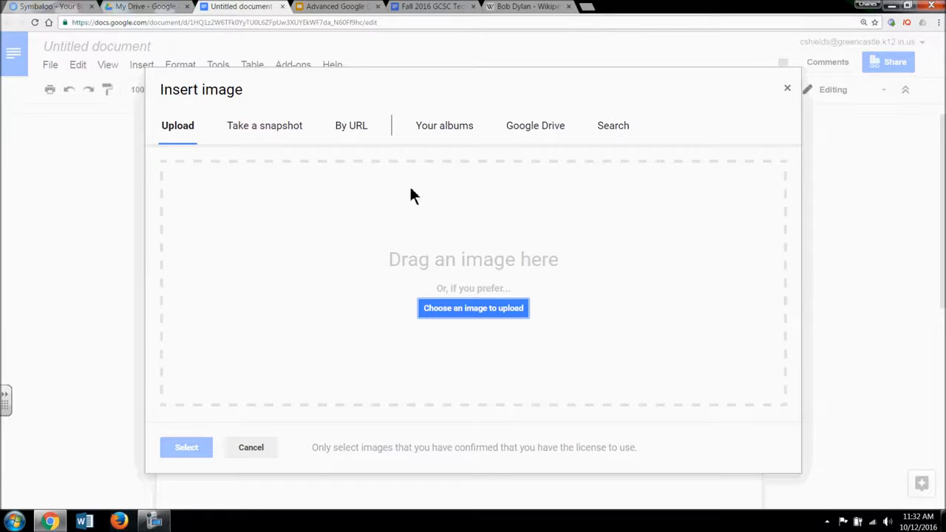
left_click(787, 88)
- Search Google images for "Technology" and insert the photo of hands with a phone, tablet and coffee cup
left_click(142, 67)
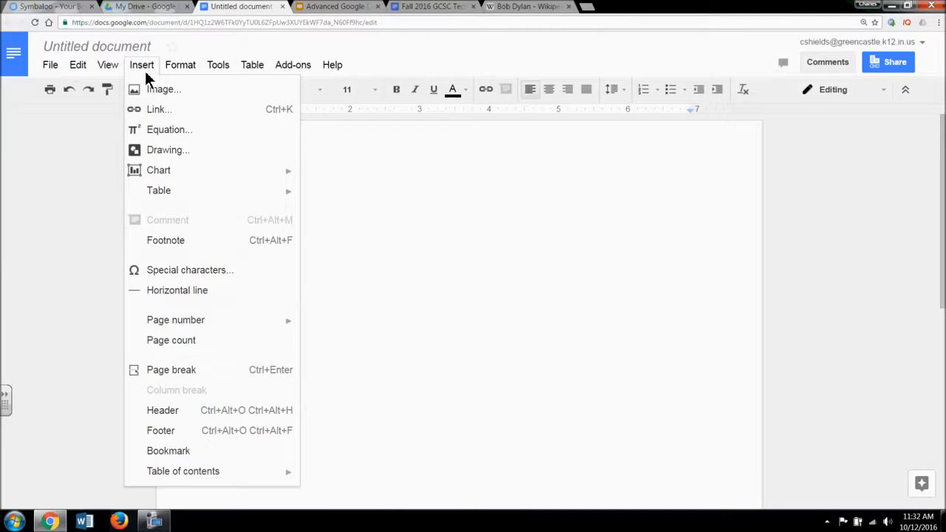
left_click(155, 90)
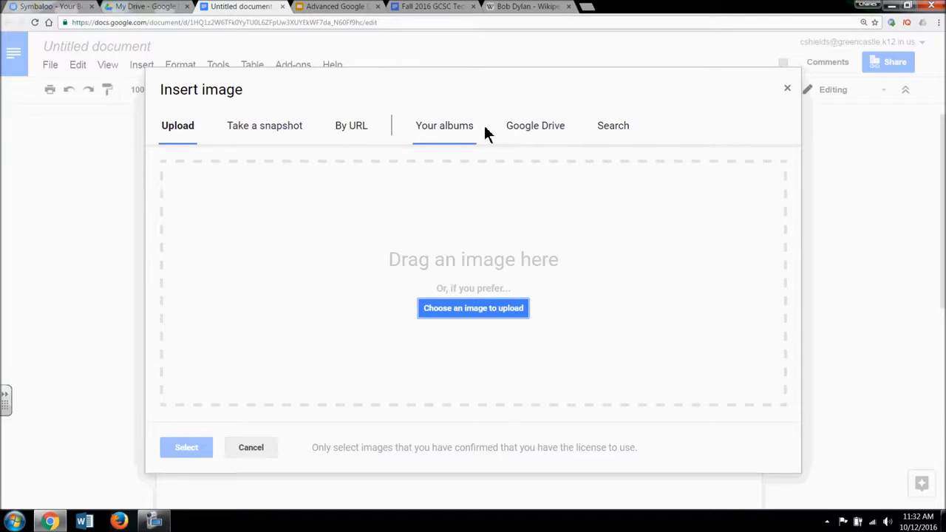
left_click(617, 127)
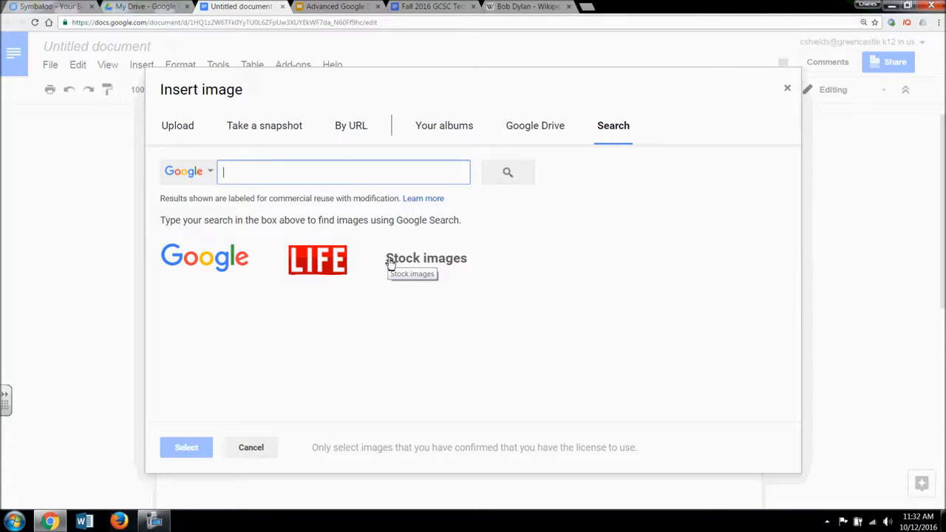
type("Technology")
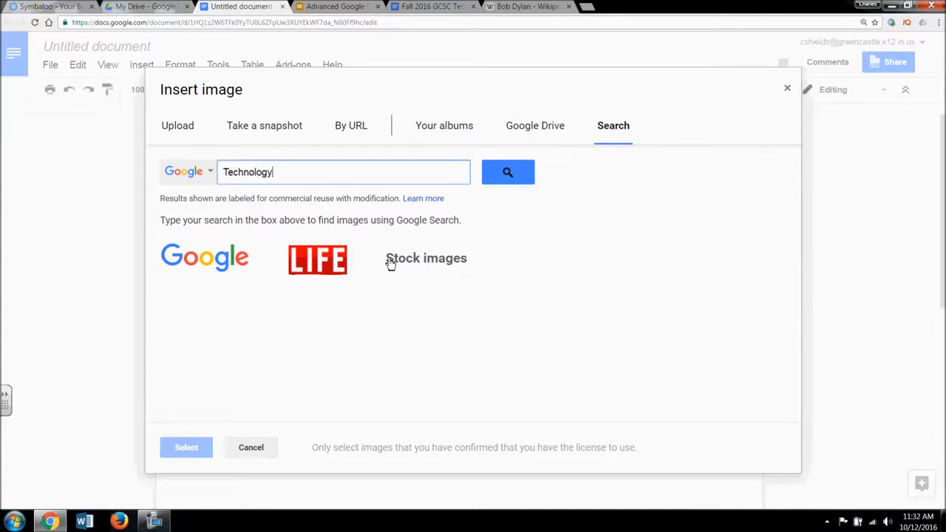
key("Return")
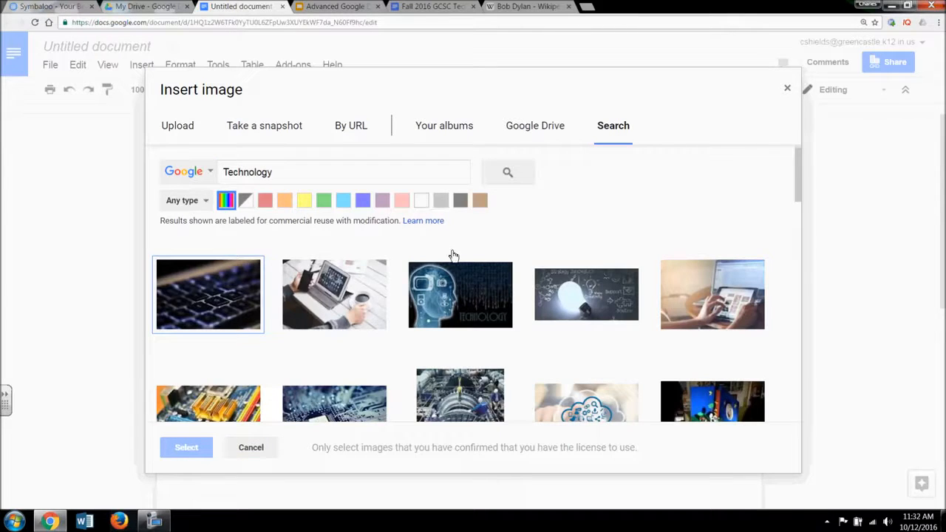
left_click(368, 299)
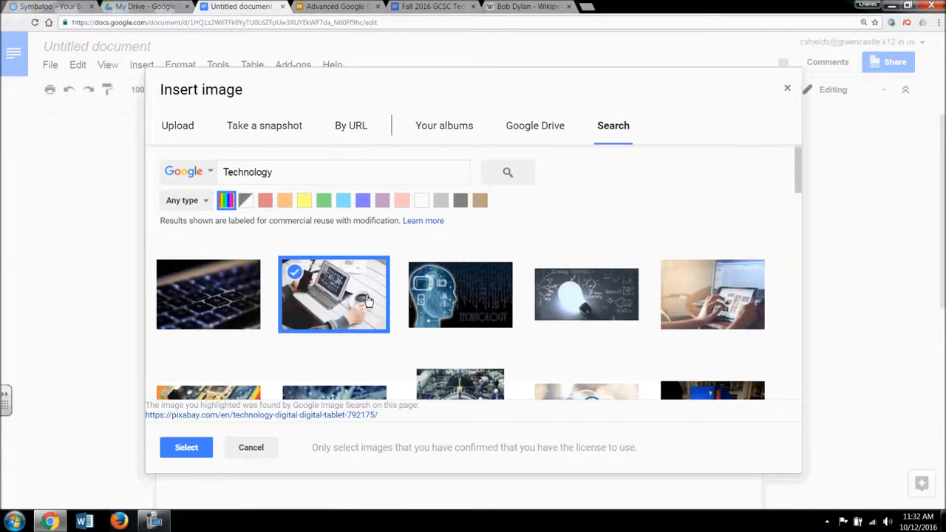
left_click(200, 447)
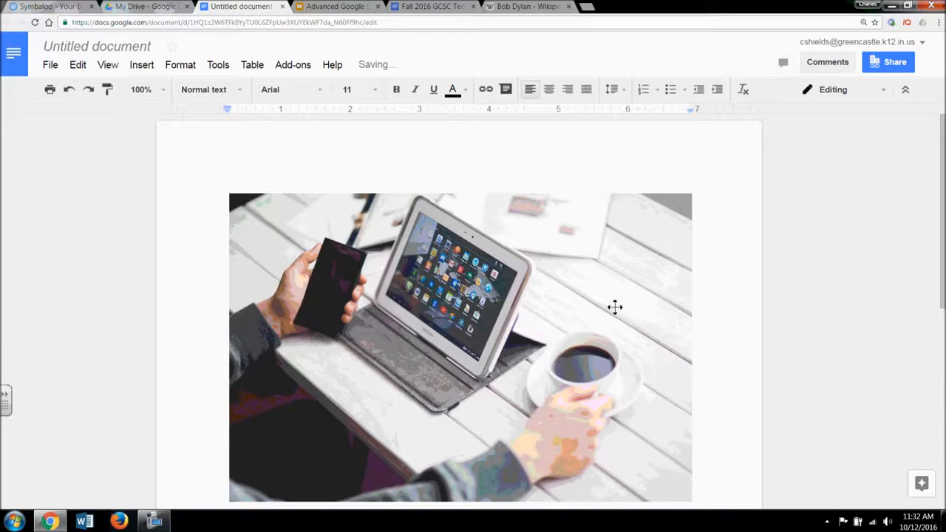
- Select the inserted photo and open its image options
scroll(729, 271, "down", 1)
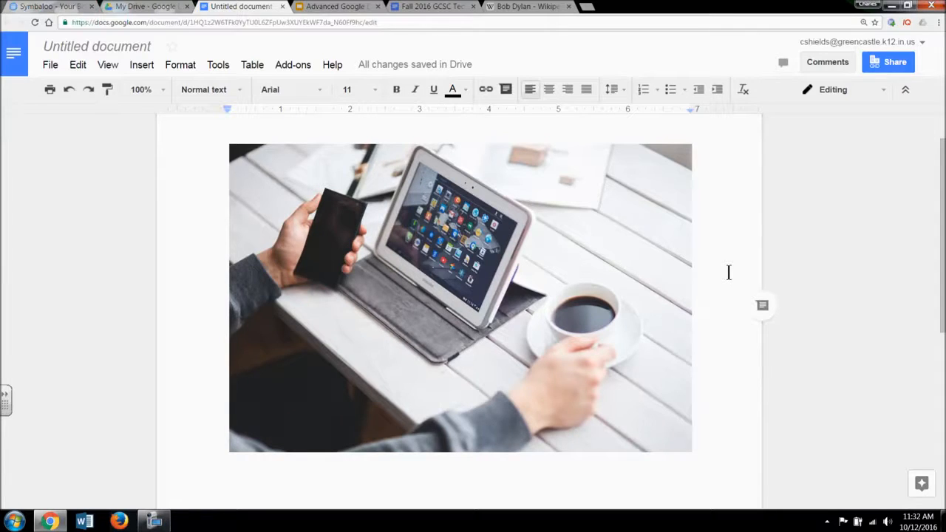
left_click(513, 268)
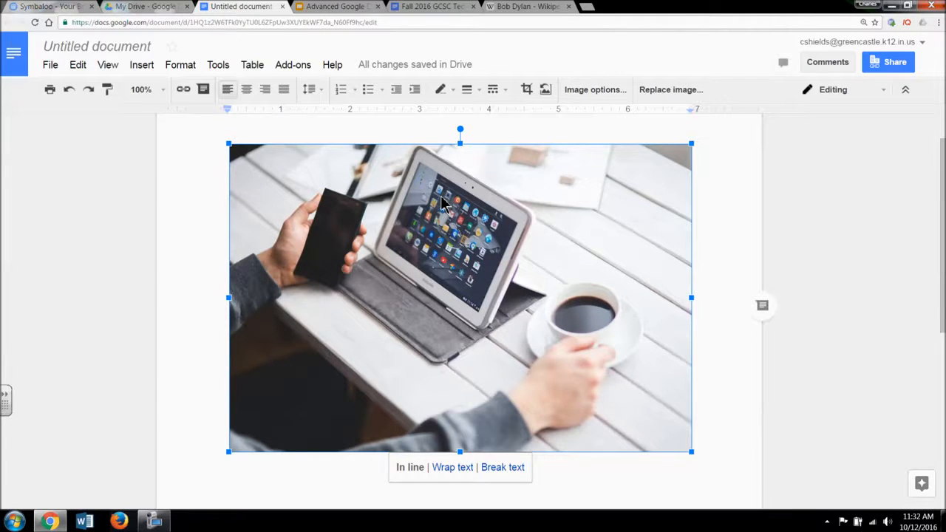
left_click(218, 67)
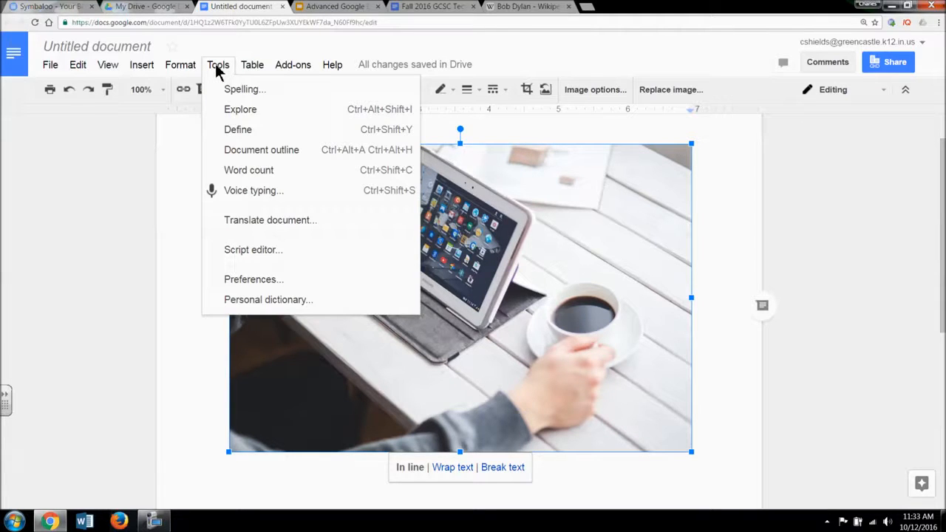
left_click(229, 64)
left_click(225, 68)
left_click(186, 66)
left_click(186, 66)
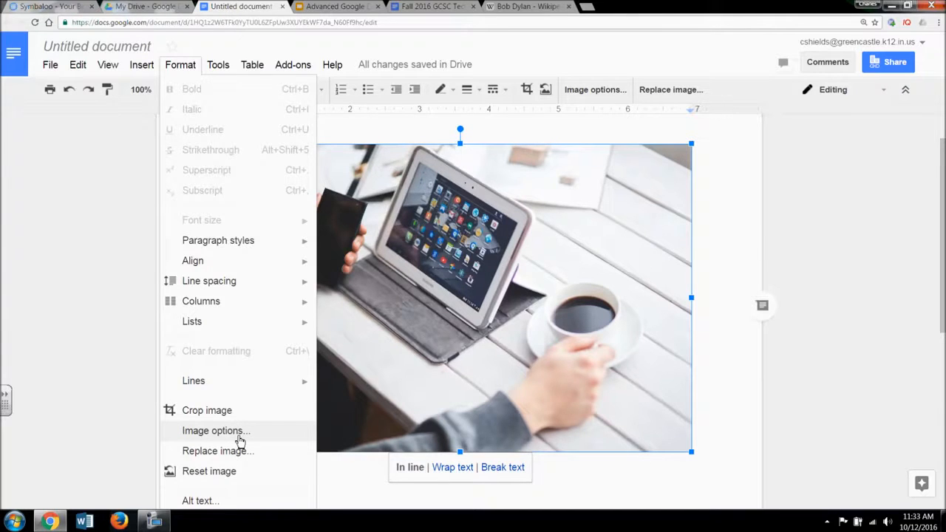
left_click(215, 430)
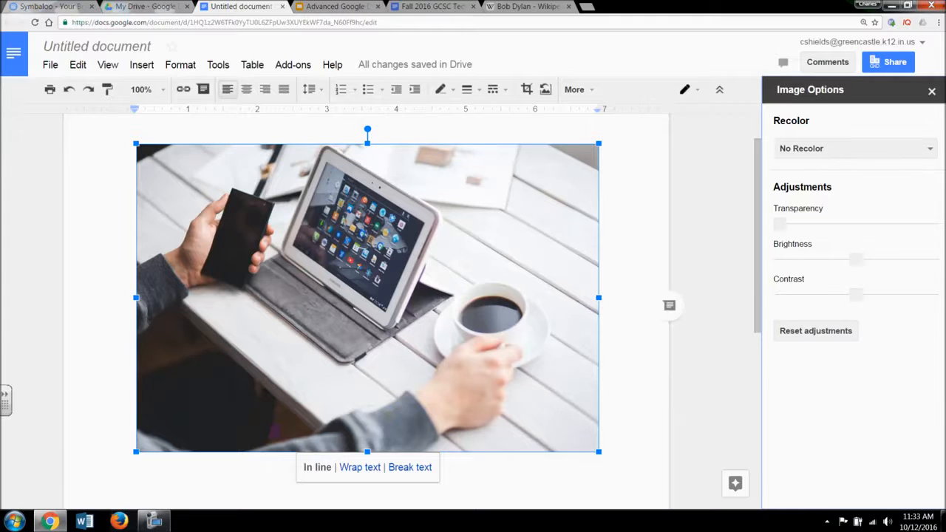
- Recolor the photo with Grayscale, try the transparency adjustment, and close the image options
left_click(929, 152)
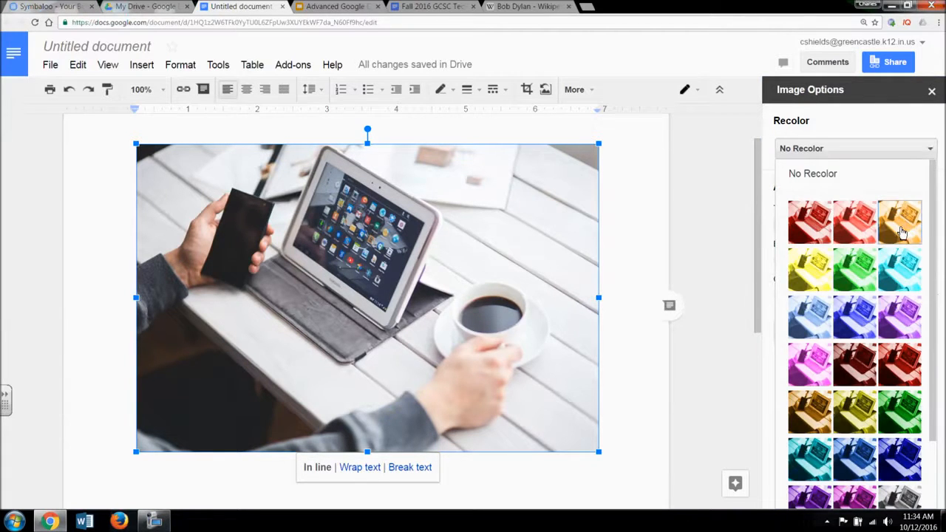
left_click_drag(936, 317, 933, 421)
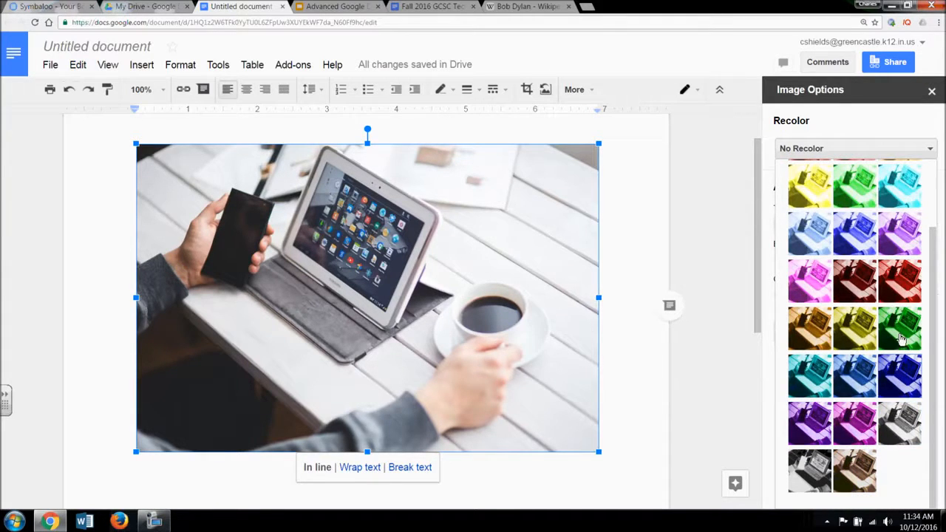
left_click(897, 435)
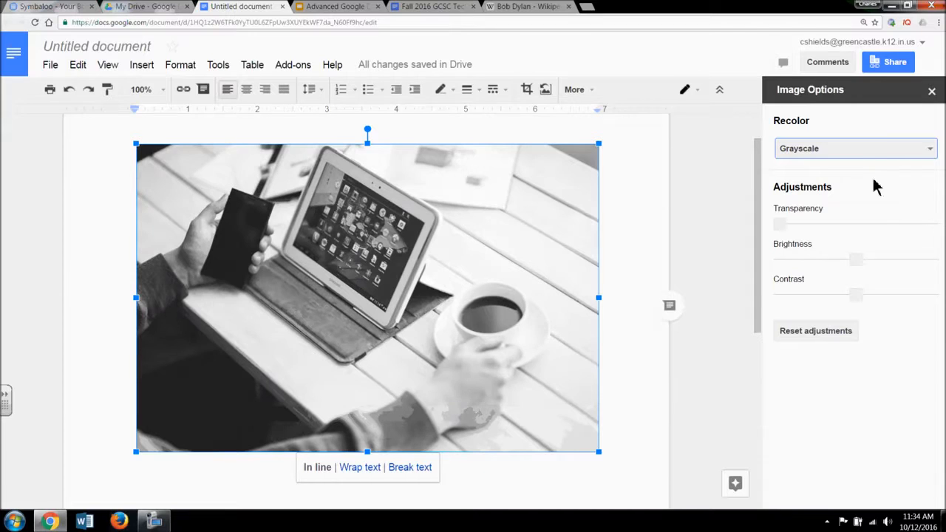
mouse_move(788, 228)
left_mouse_down()
mouse_move(865, 230)
mouse_move(778, 227)
left_mouse_up()
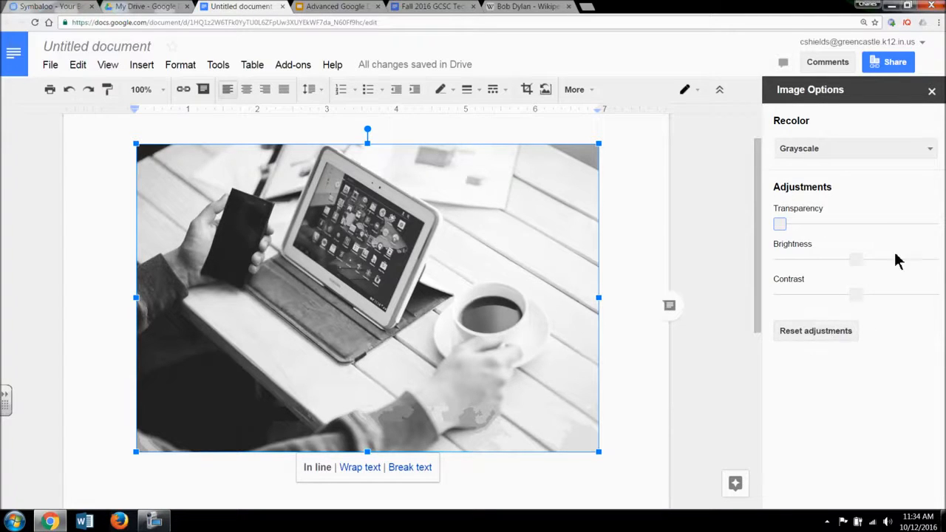
left_click(932, 93)
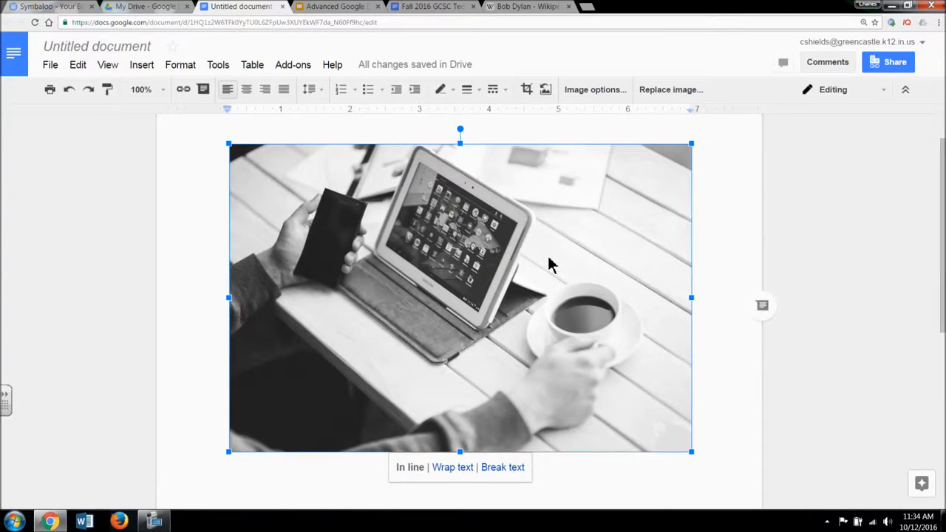
left_click(714, 227)
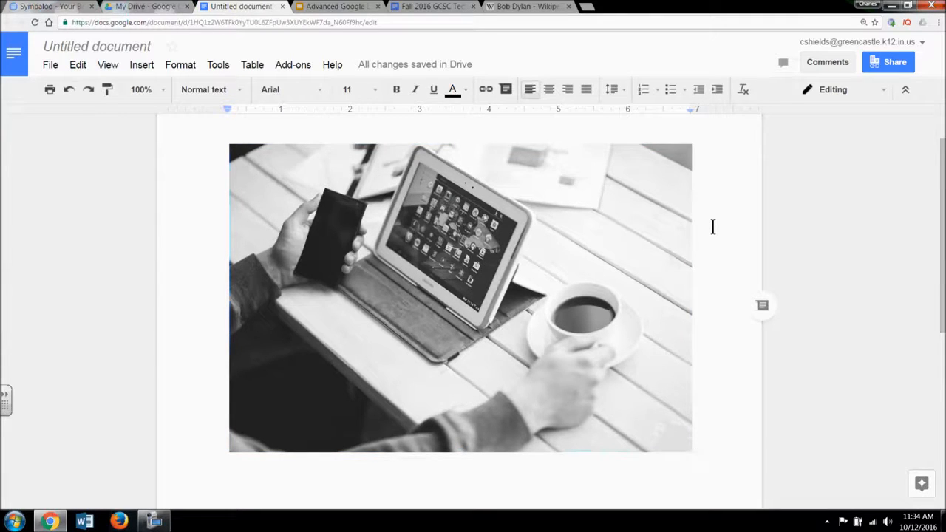
- Give the photo a black border with a 4pt line weight
left_click(611, 231)
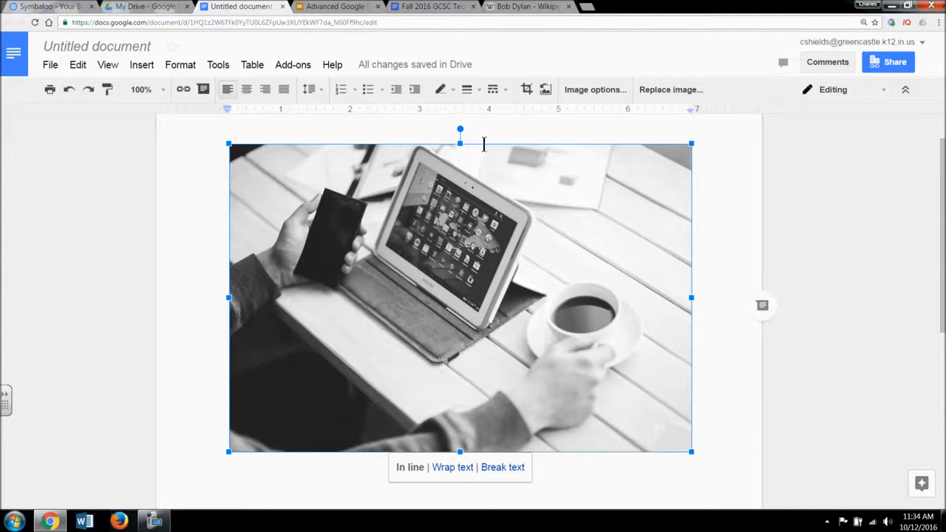
left_click(452, 90)
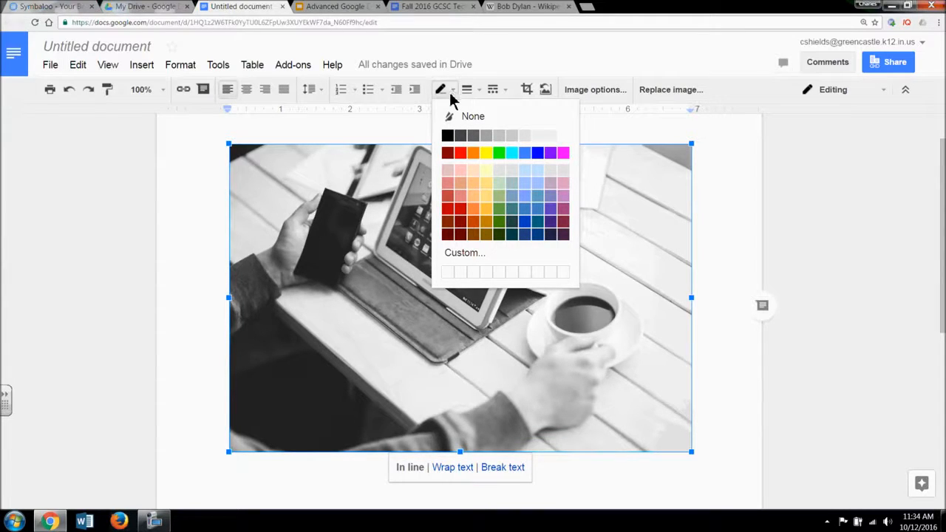
left_click(449, 136)
left_click(467, 90)
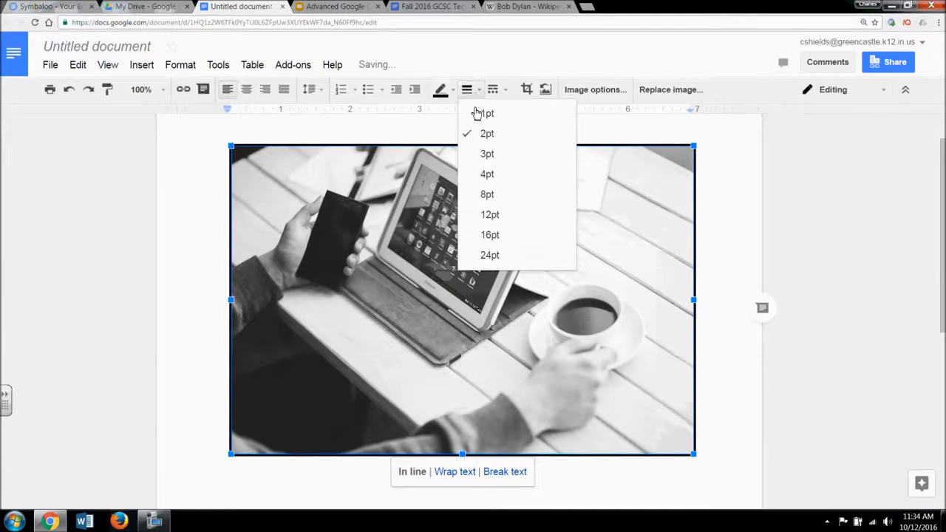
left_click(500, 179)
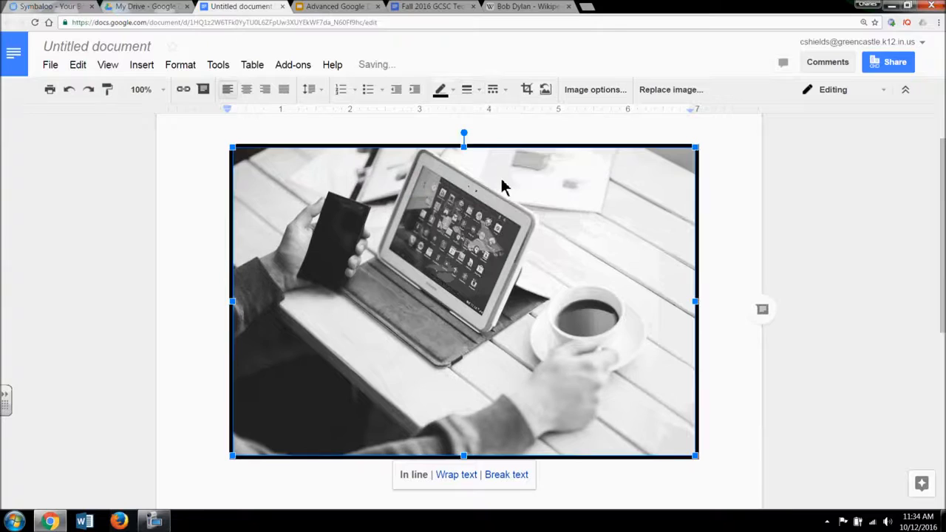
left_click(720, 185)
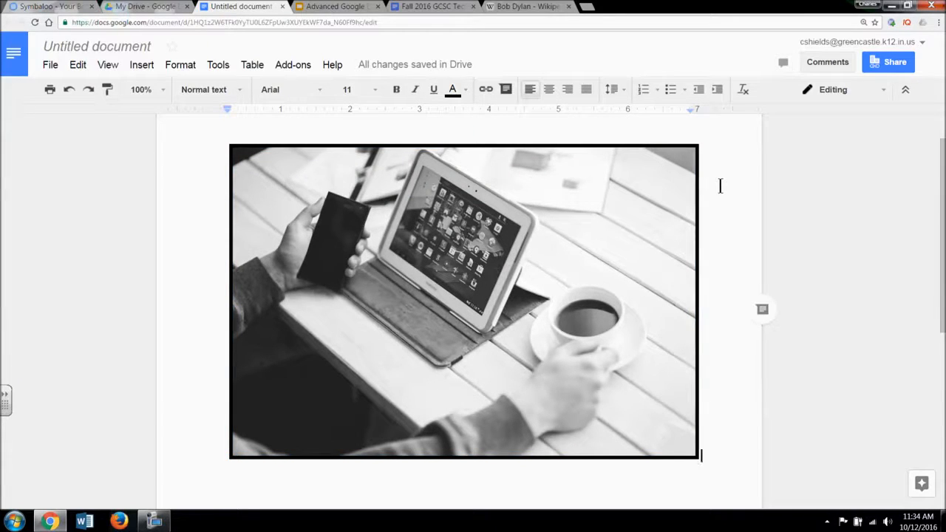
- Crop a strip off the right side of the photo, just past the coffee cup's saucer
left_click(665, 215)
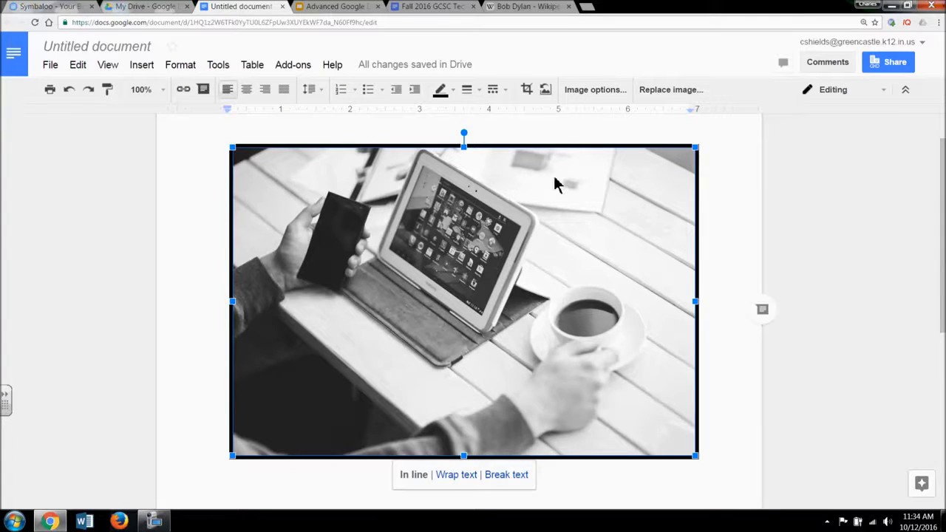
left_click(527, 89)
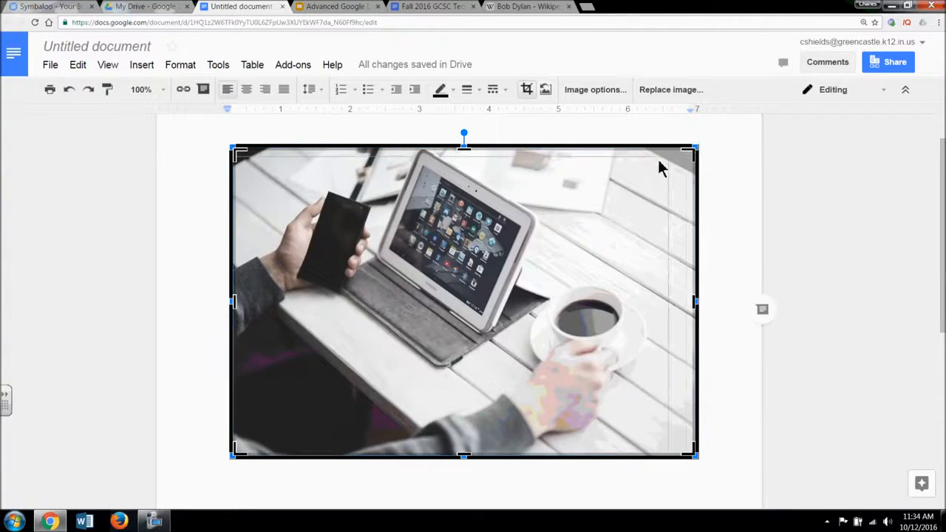
left_click_drag(639, 170, 639, 161)
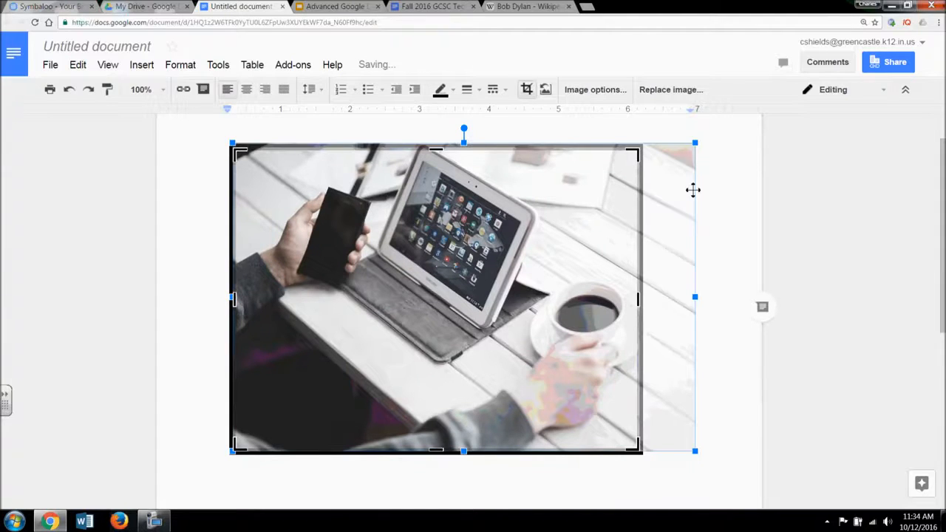
left_click(721, 210)
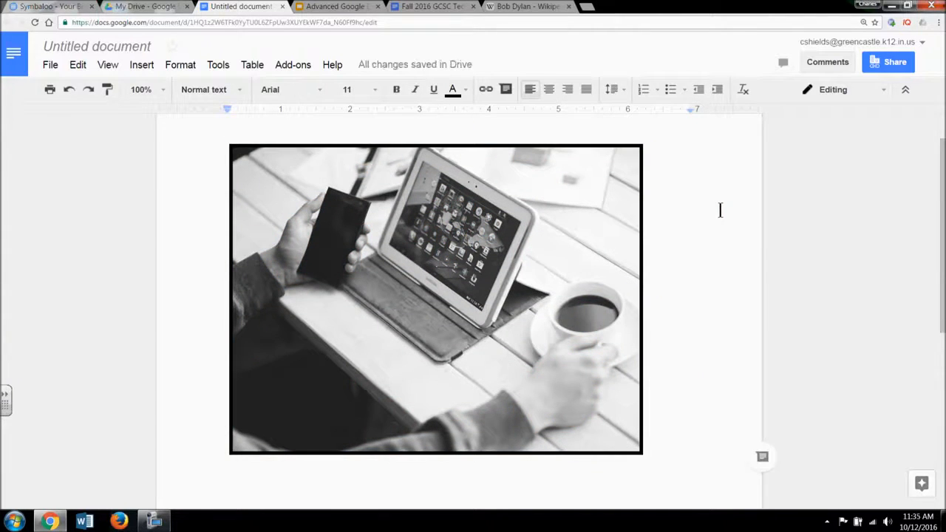
- Enlarge the cropped photo slightly from its lower-right corner and leave it deselected
left_click(562, 307)
left_click_drag(640, 451, 664, 463)
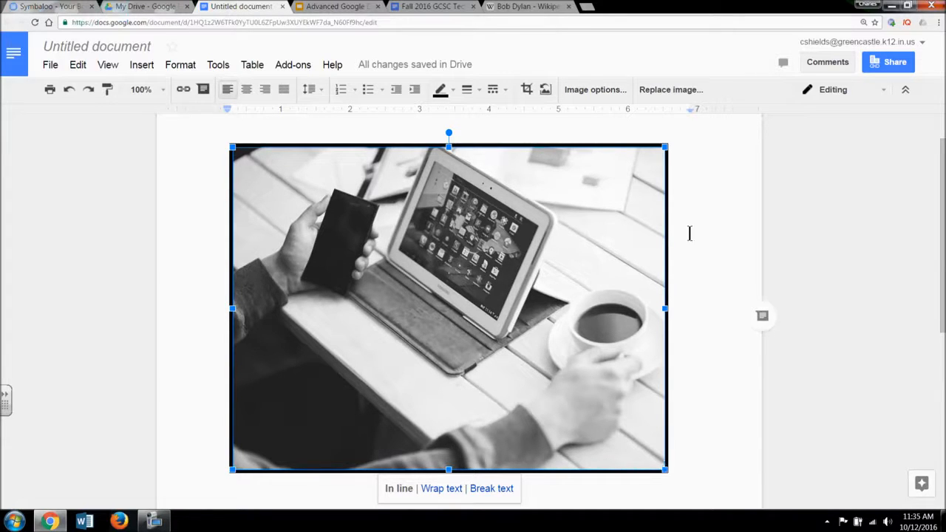
left_click(710, 223)
left_click(625, 198)
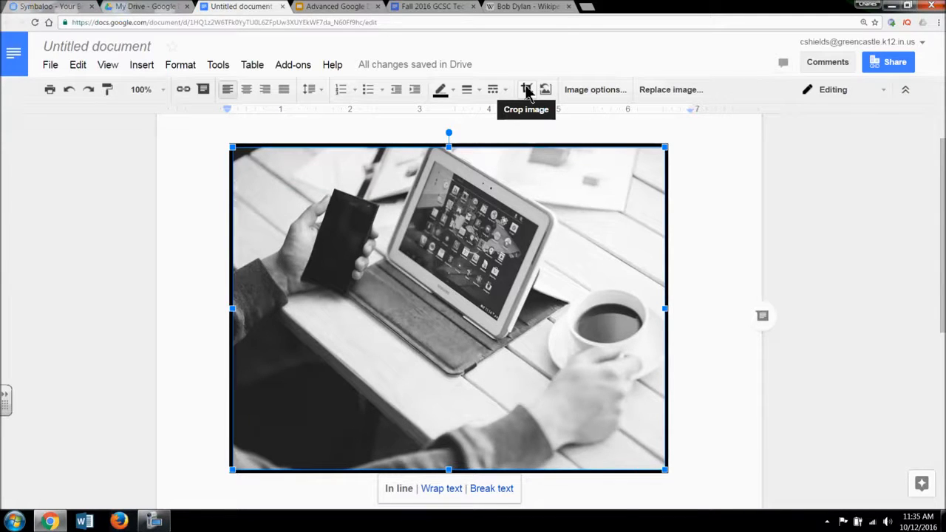
left_click(704, 262)
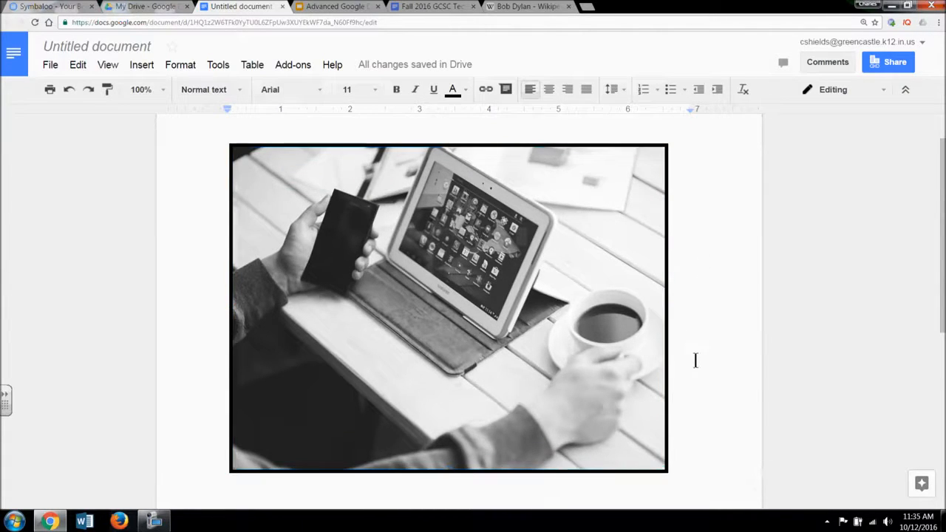
- Add a new line below the photo and show the equation toolbar
scroll(695, 360, "down", 2)
key("Return")
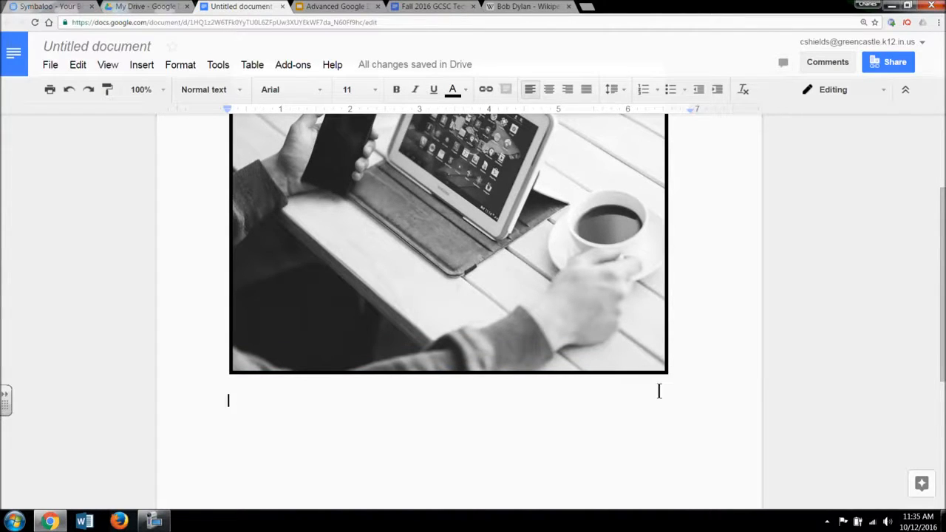
left_click(108, 65)
left_click(163, 160)
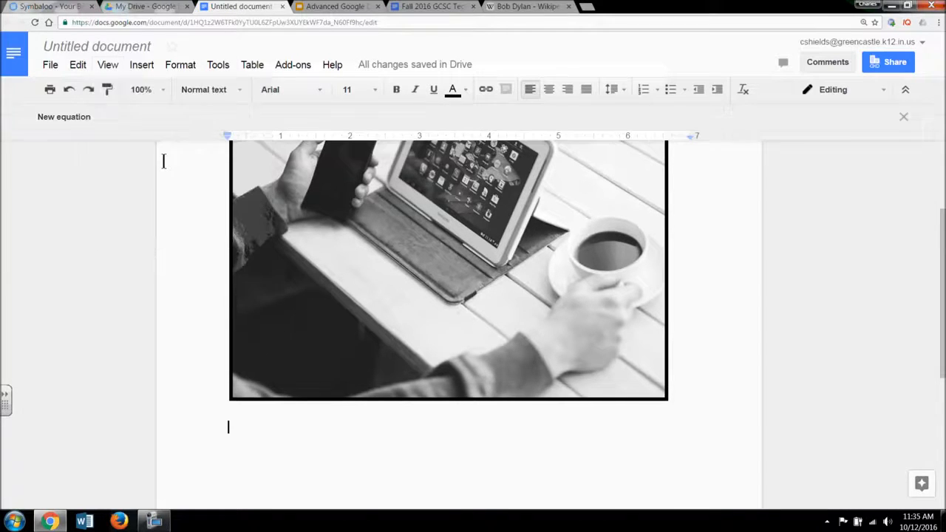
- Start a new equation below the photo and build a summation with the square root of 89 as its lower limit
left_click(93, 121)
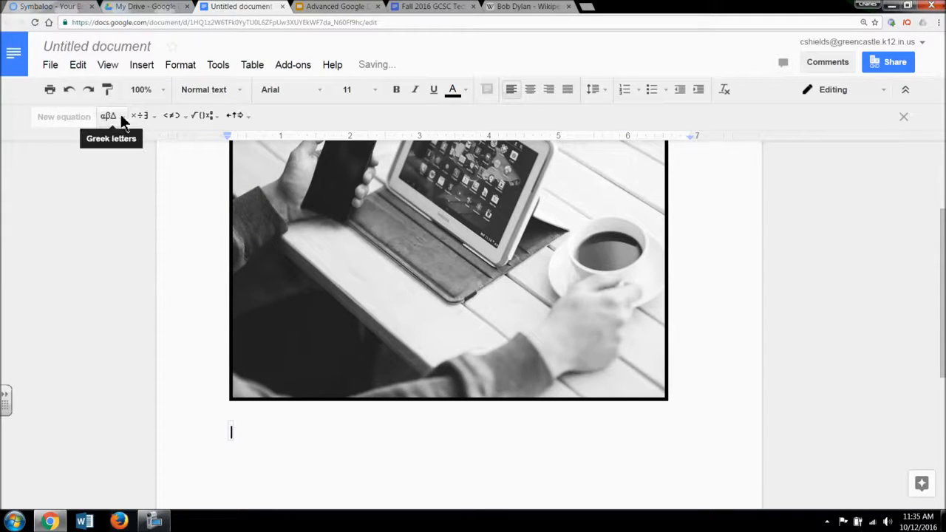
left_click(122, 117)
left_click(156, 118)
left_click(155, 117)
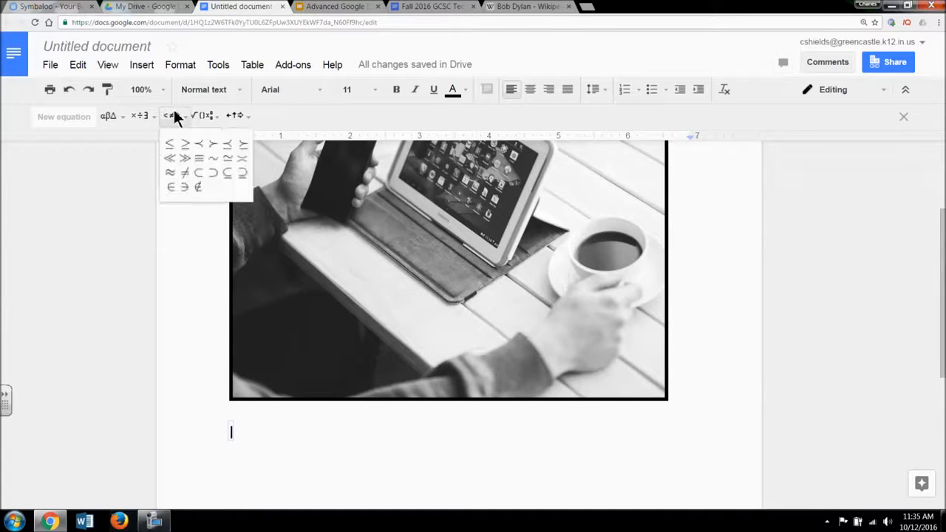
left_click(203, 119)
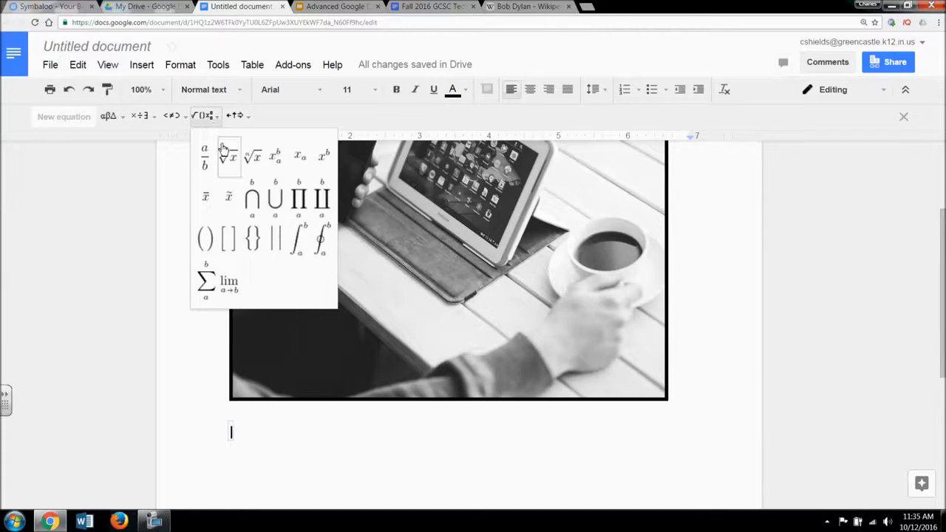
left_click(211, 287)
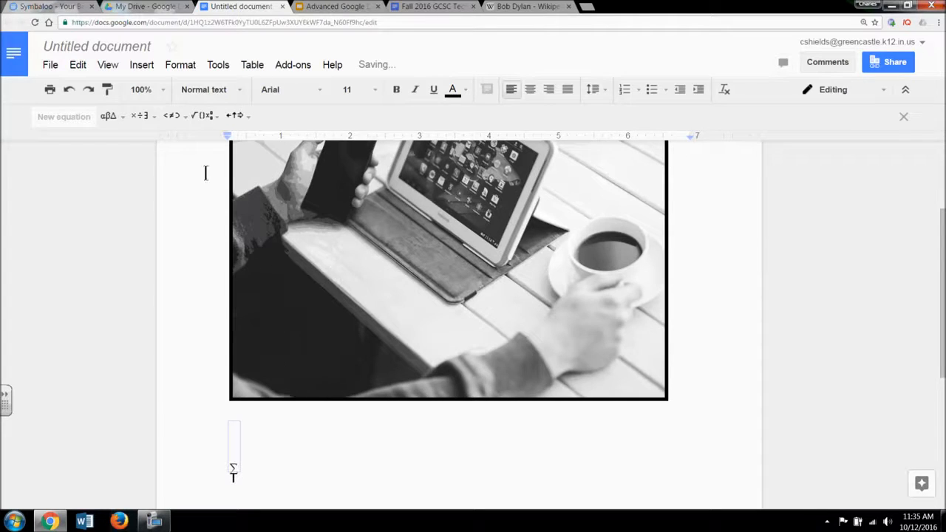
left_click(211, 119)
left_click(240, 159)
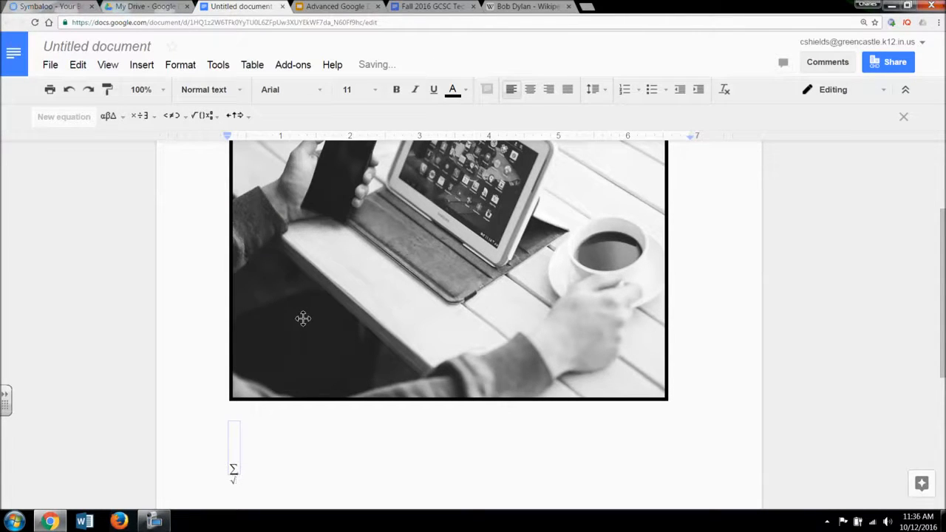
type("89")
left_click(317, 452)
scroll(343, 476, "down", 1)
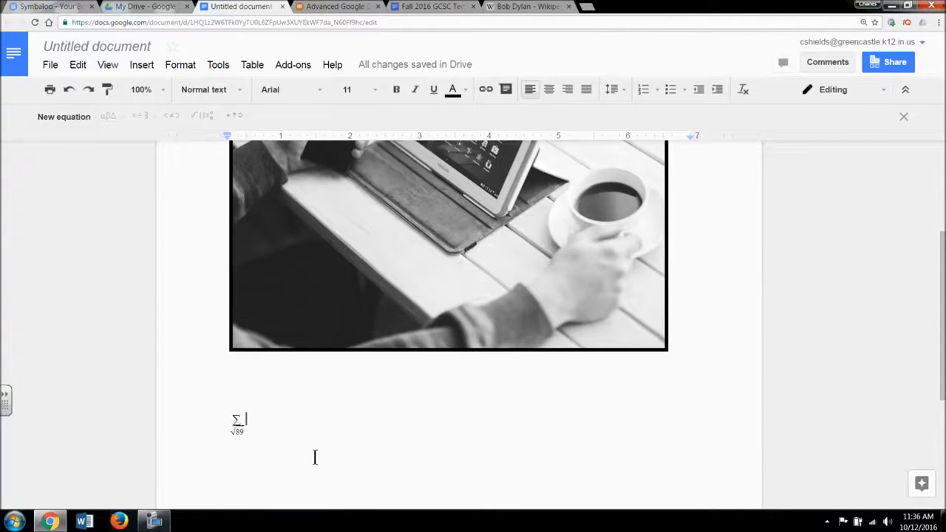
- Delete the summation equation below the photo and hide the equation toolbar
left_click(247, 431)
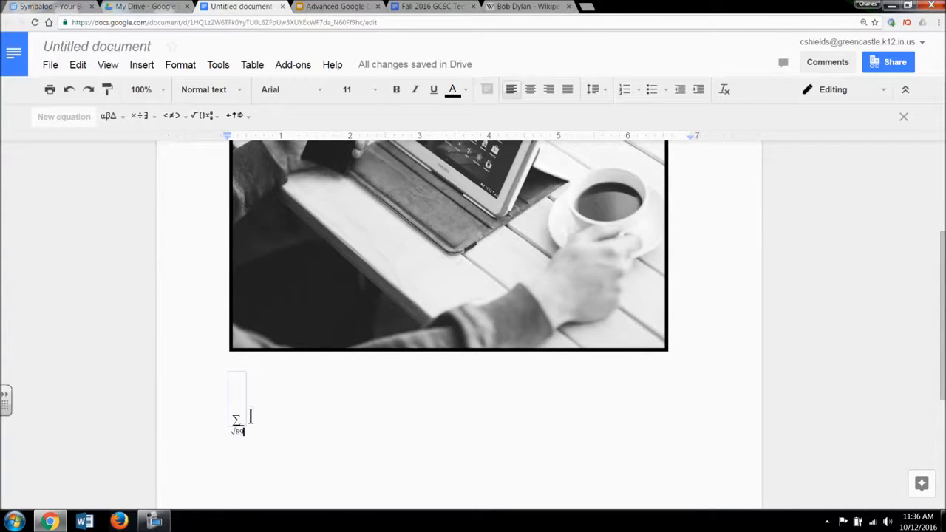
key("BackSpace")
key("BackSpace")
key("BackSpace")
key("BackSpace")
left_click(903, 119)
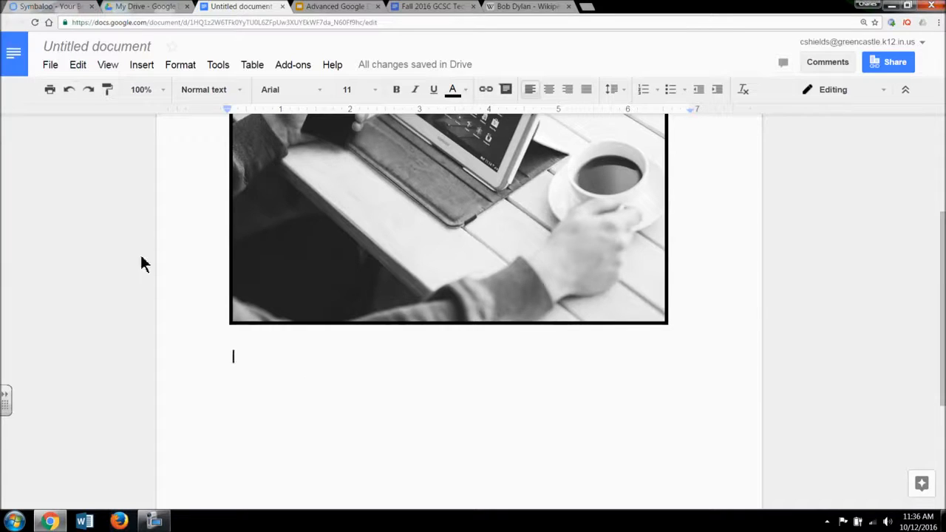
- Show the equation toolbar again and insert a new equation below the photo with the fraction 7/8
left_click(104, 64)
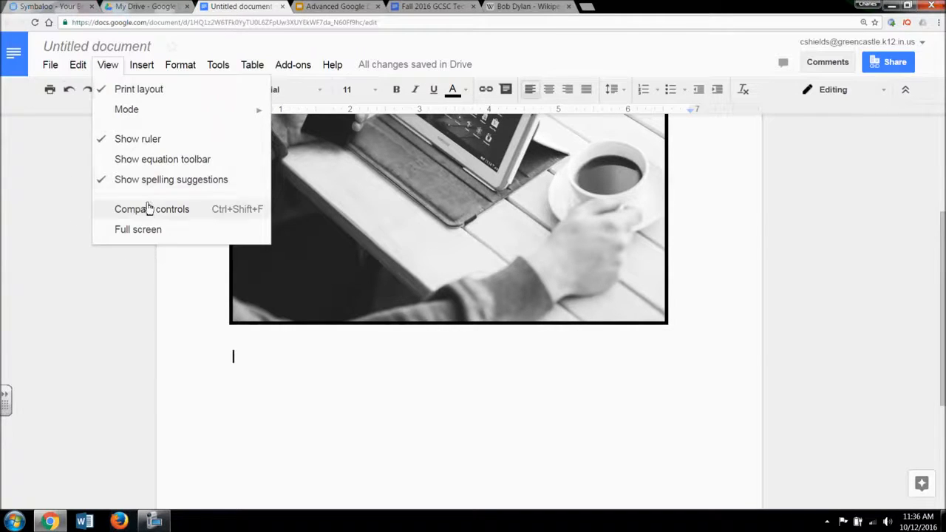
left_click(146, 158)
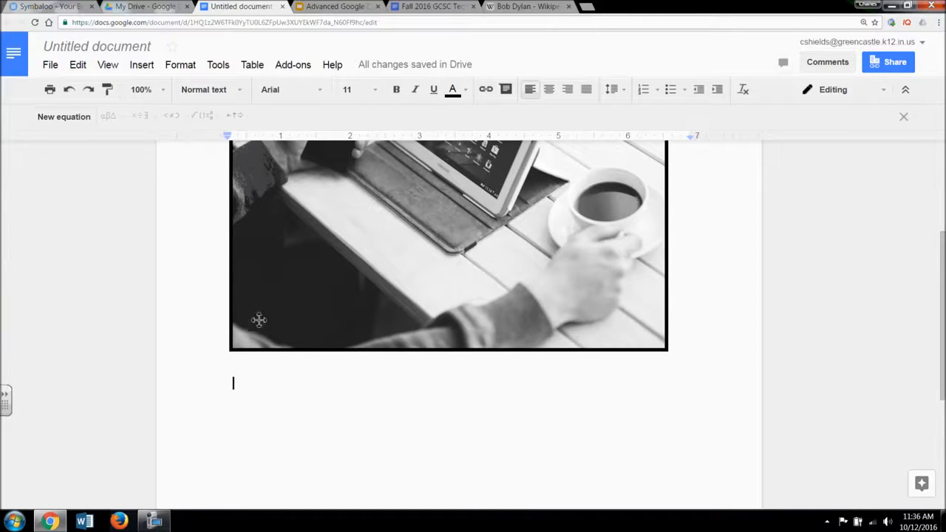
left_click(74, 118)
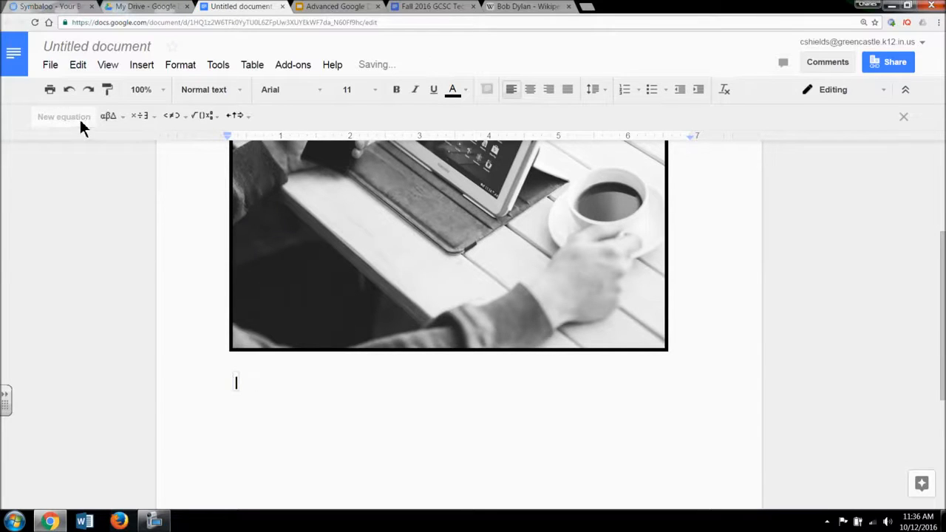
left_click(244, 113)
left_click(210, 115)
left_click(210, 116)
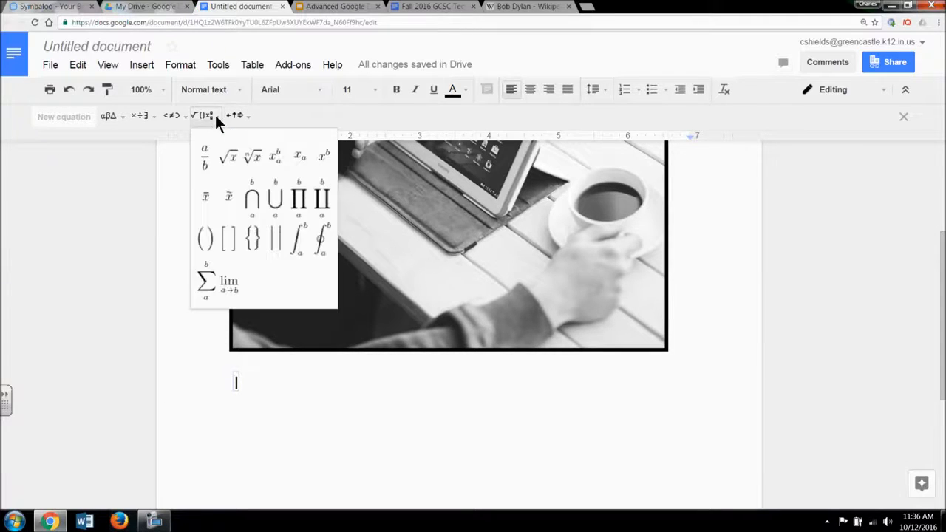
left_click(207, 155)
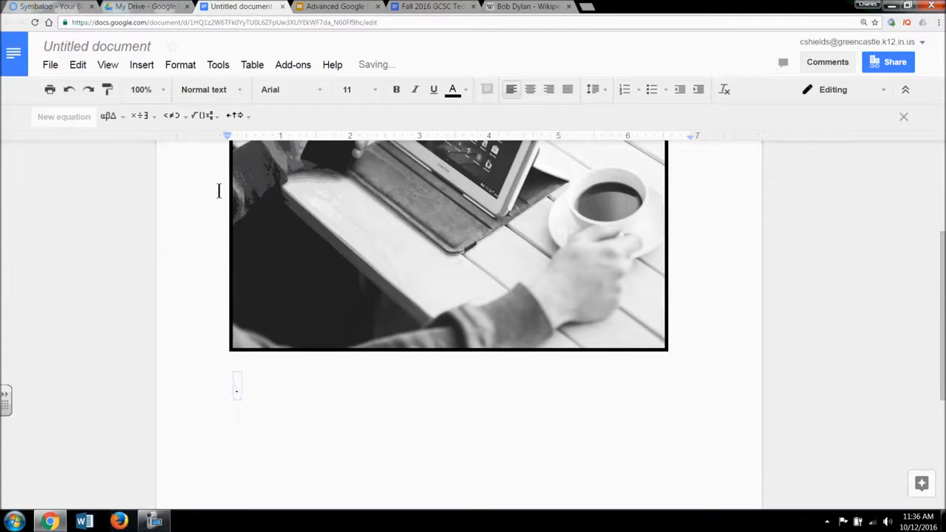
type("2")
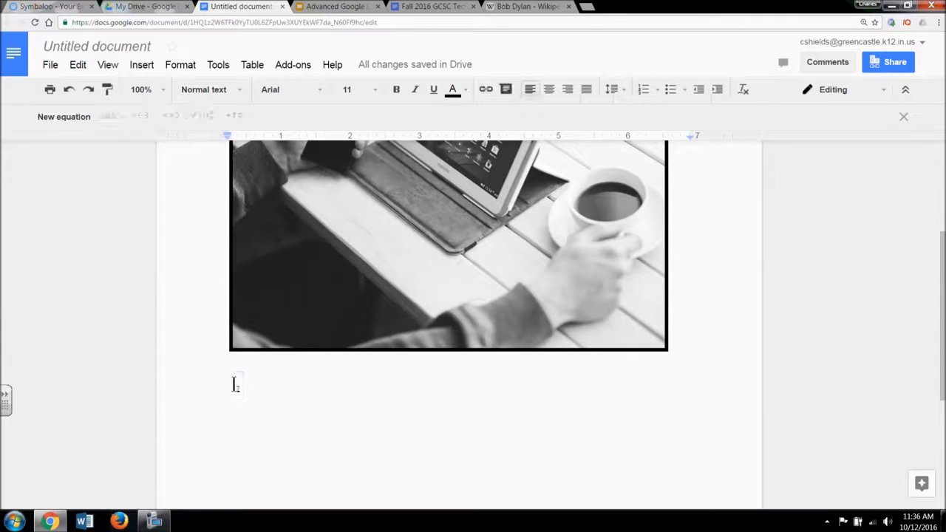
type("8")
left_click(258, 395)
- Add a second equation beside the fraction with the square root of 56
left_click(75, 115)
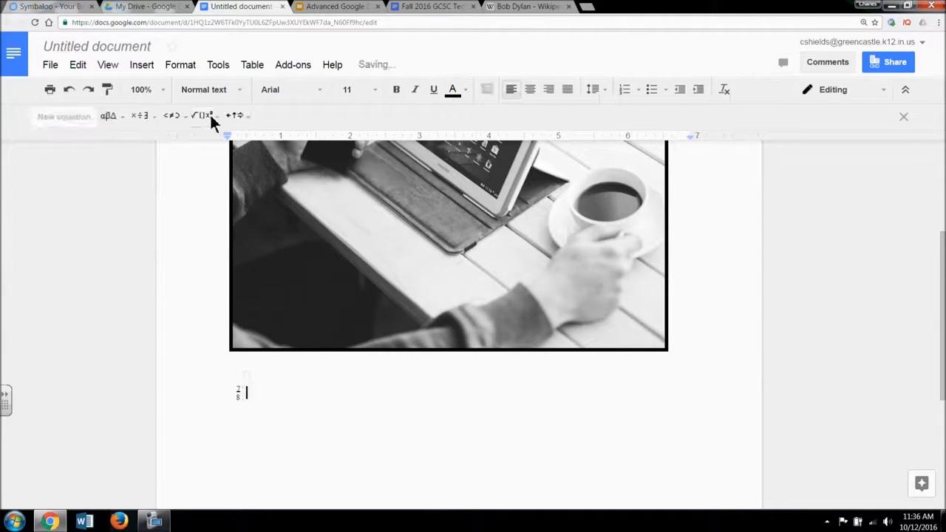
left_click(211, 114)
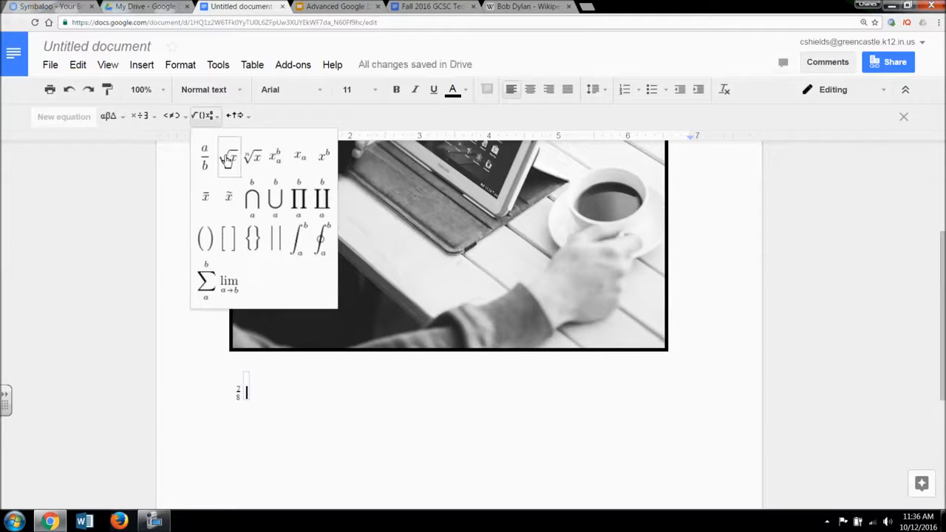
left_click(227, 157)
type("56")
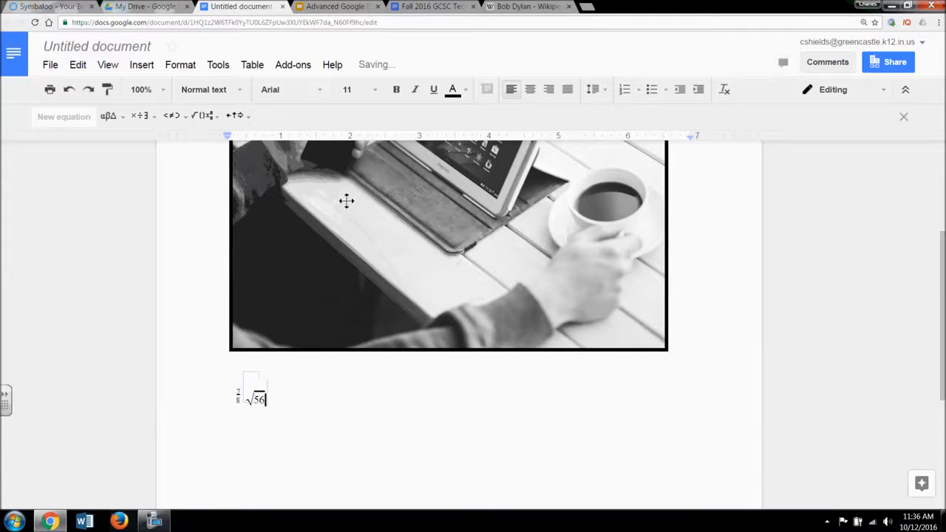
left_click(400, 431)
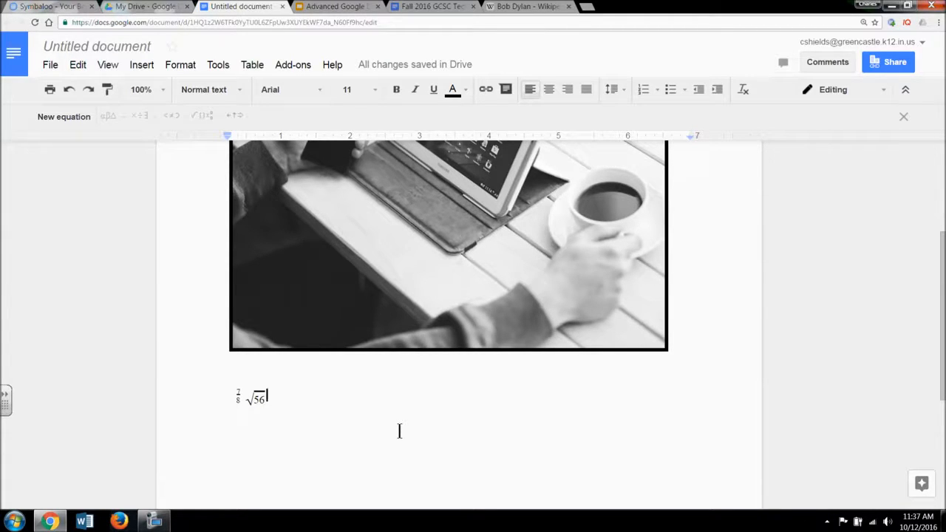
- On a new line below the equations, insert the ≈ special character by drawing two wavy strokes, and start another line
key("Return")
left_click(143, 65)
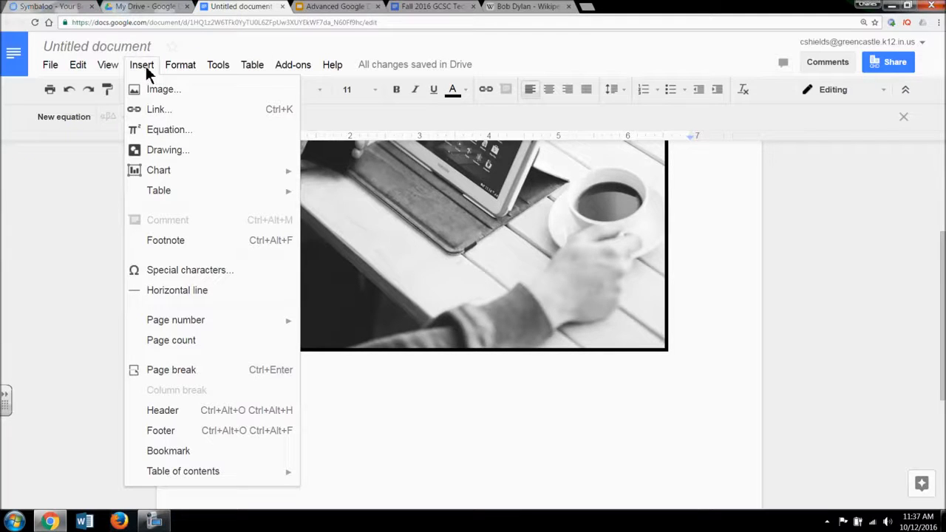
left_click(193, 271)
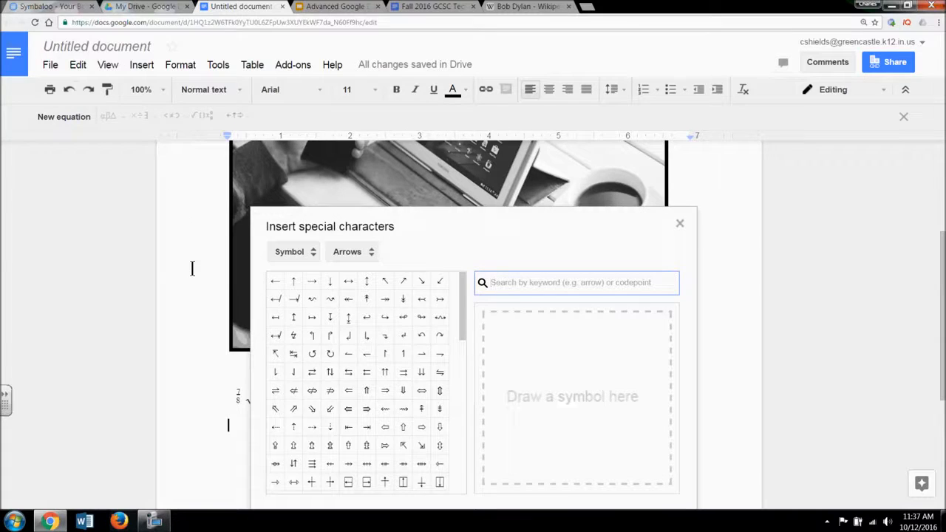
left_click_drag(517, 230, 520, 155)
mouse_move(460, 226)
left_mouse_down()
mouse_move(480, 363)
mouse_move(450, 220)
left_mouse_up()
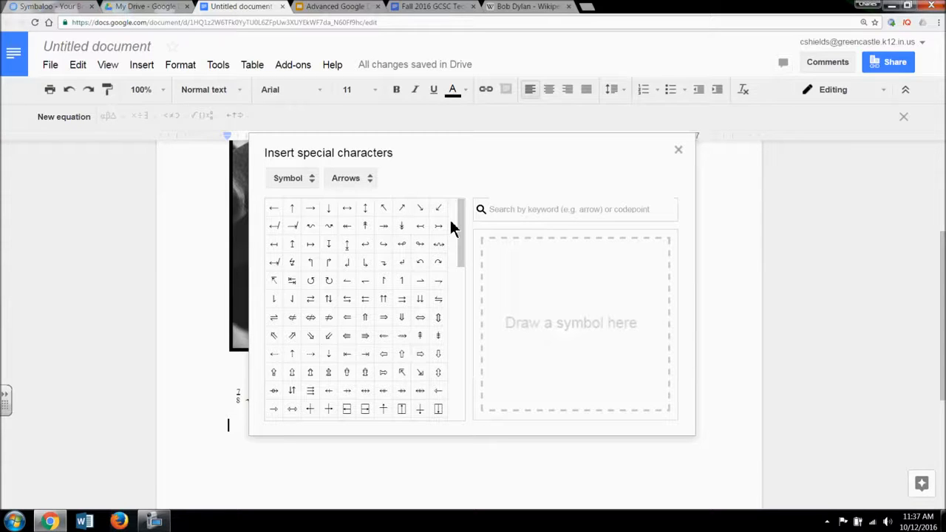
left_click_drag(523, 299, 528, 295)
mouse_move(513, 354)
left_mouse_down()
mouse_move(529, 340)
mouse_move(654, 333)
left_mouse_up()
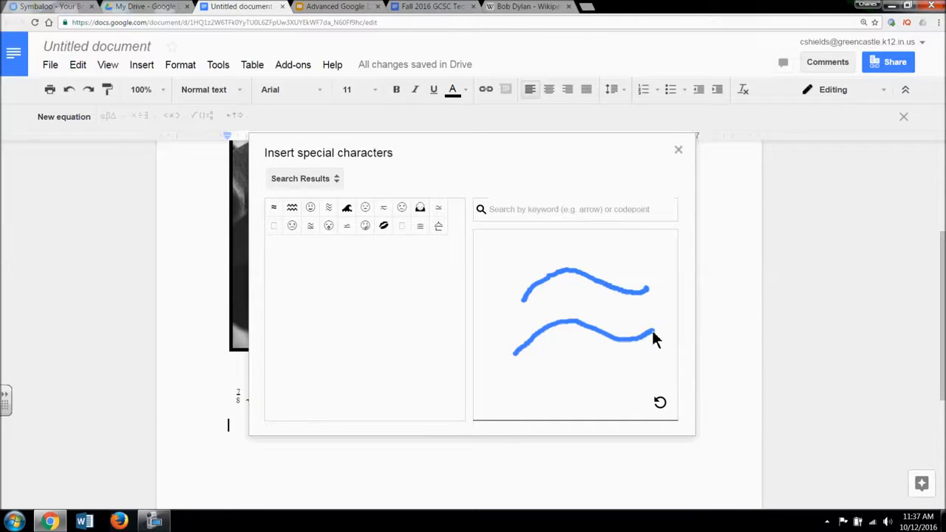
left_click(275, 208)
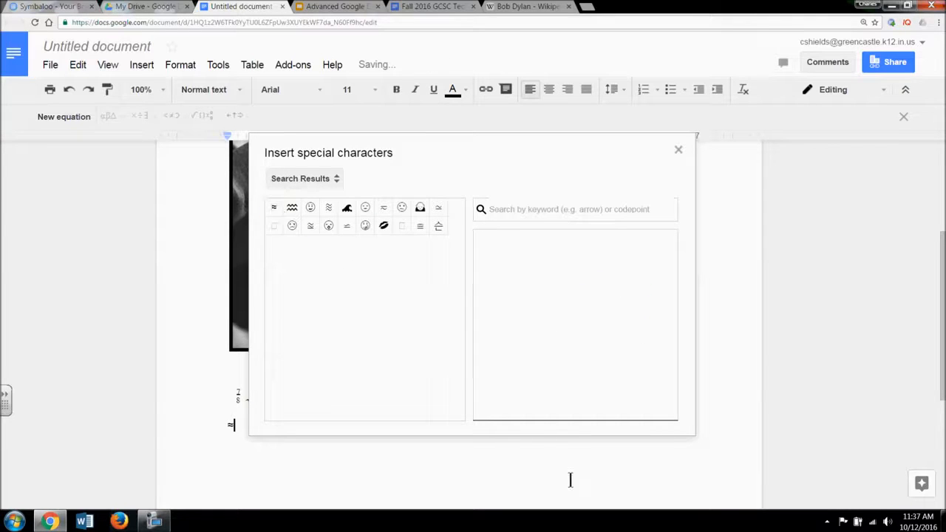
left_click(678, 152)
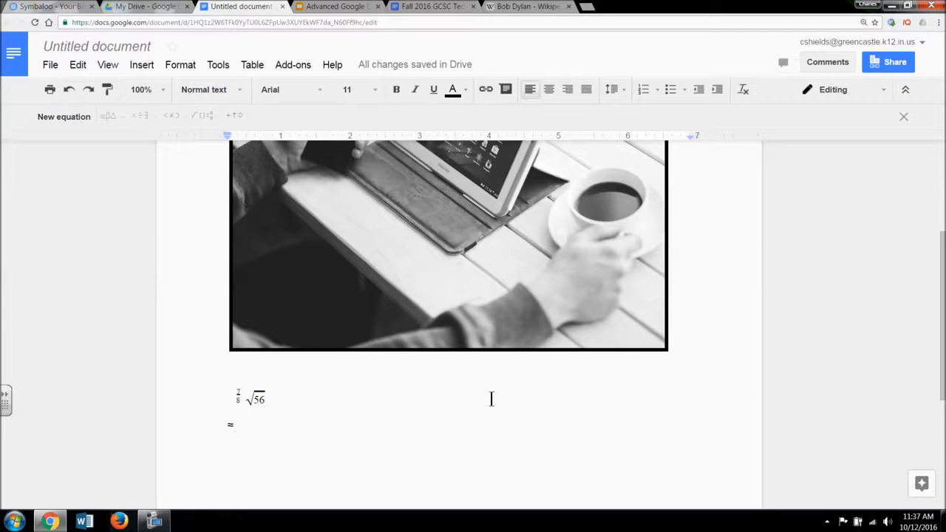
key("Return")
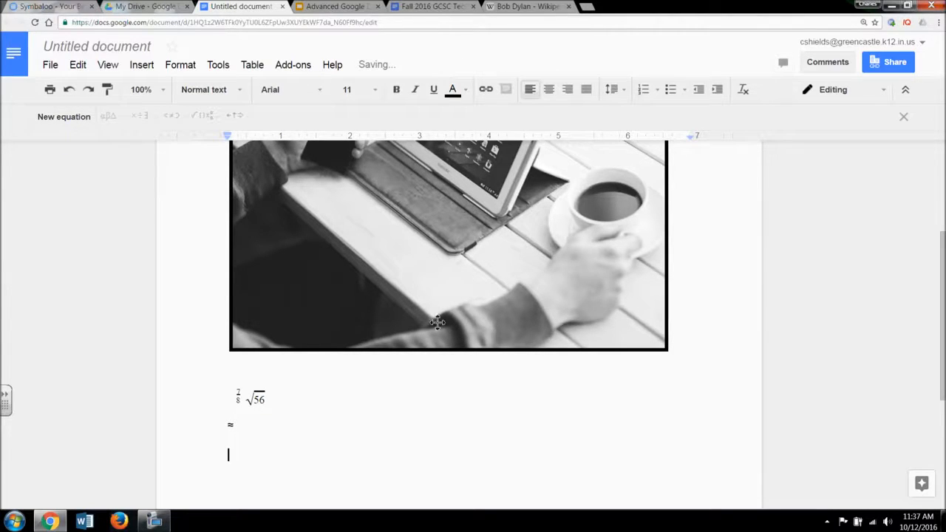
- Search the special characters by drawing a square root sign, and close the dialog without inserting a symbol
left_click(155, 64)
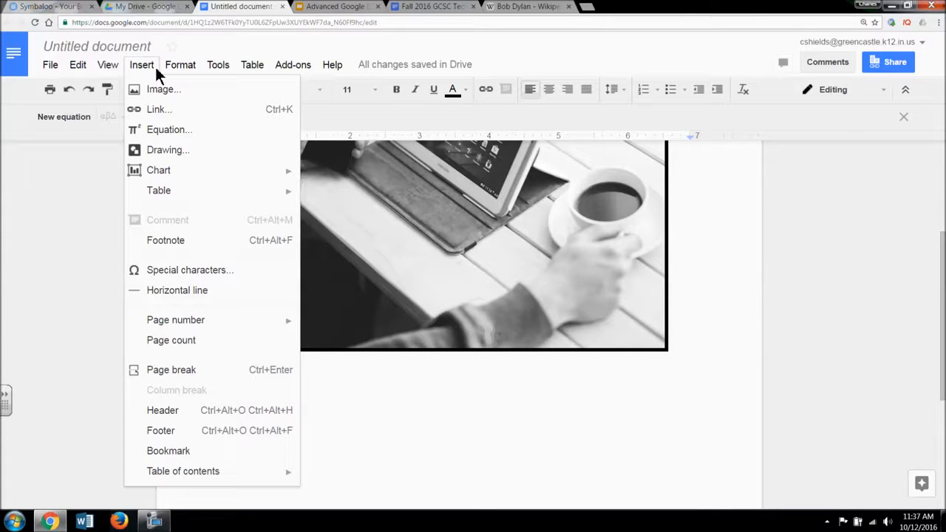
left_click(229, 271)
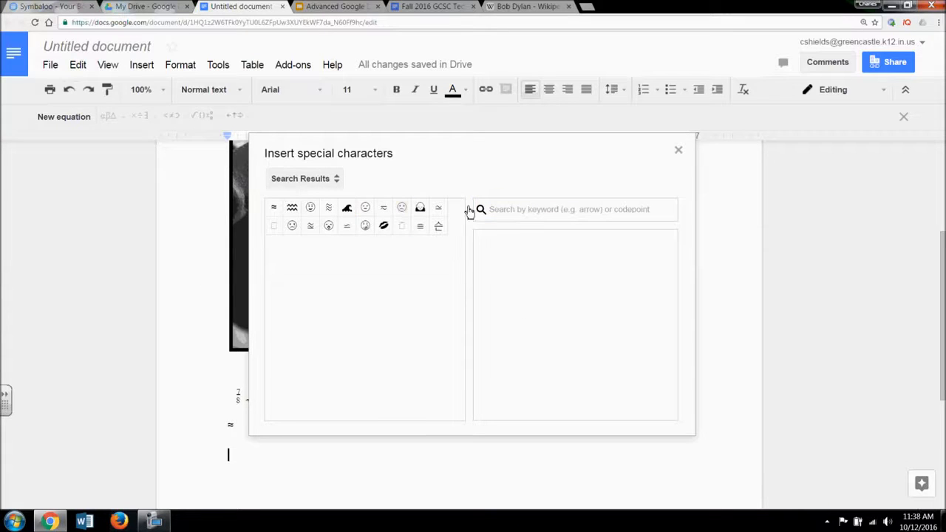
left_click(335, 178)
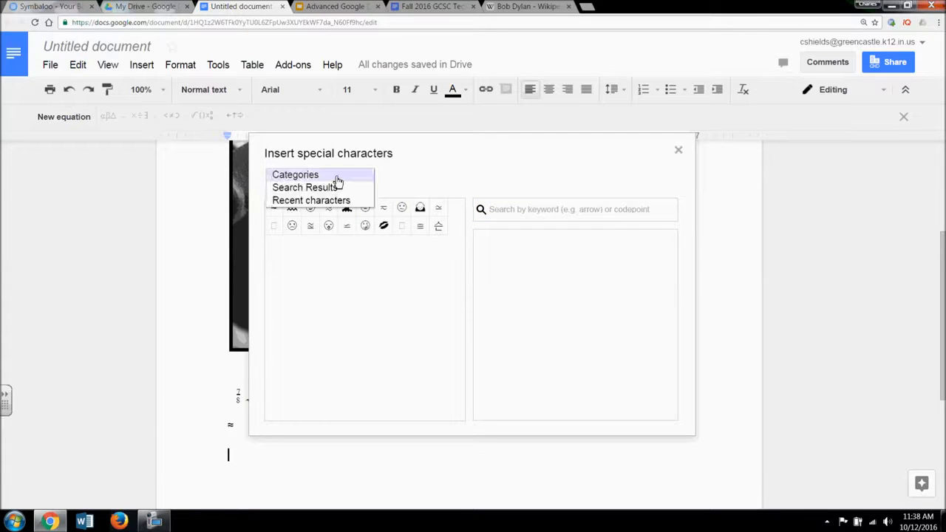
left_click(338, 173)
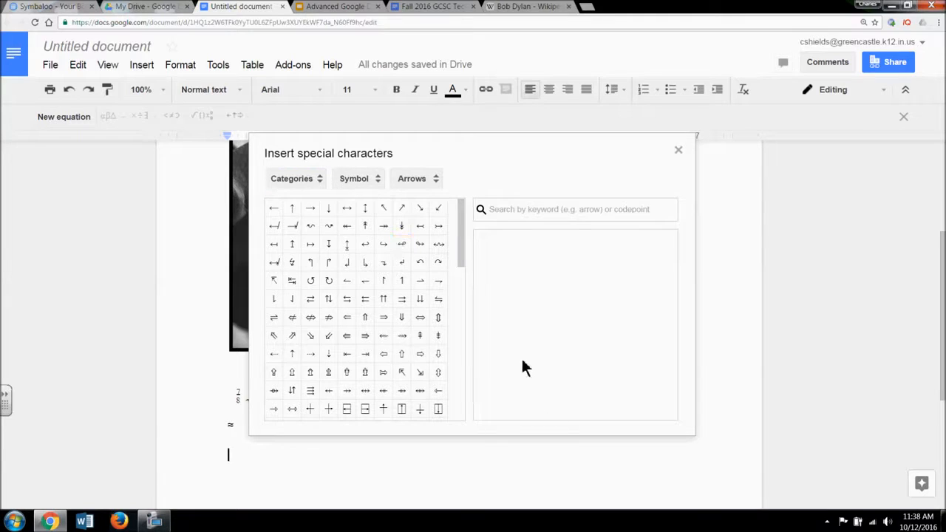
left_click_drag(507, 326, 645, 292)
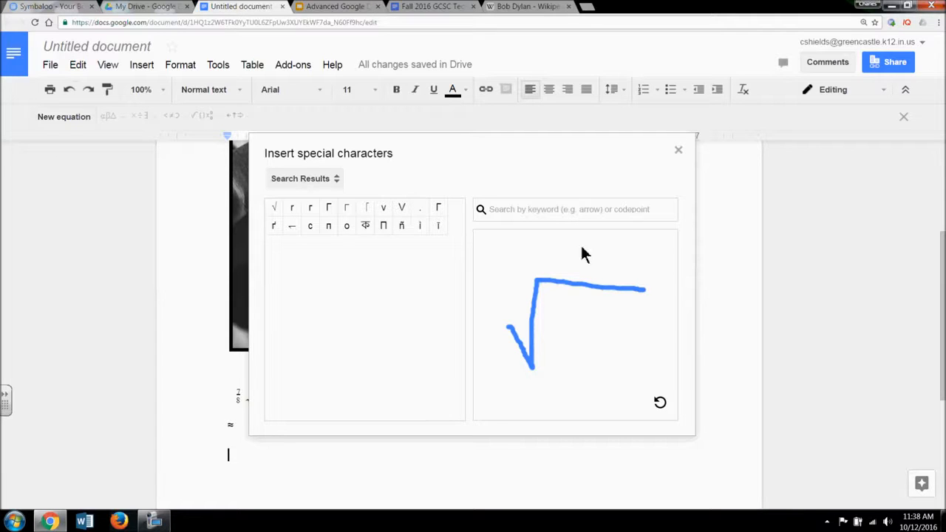
left_click(678, 152)
- Insert a page break after the ≈ line
scroll(386, 382, "down", 3)
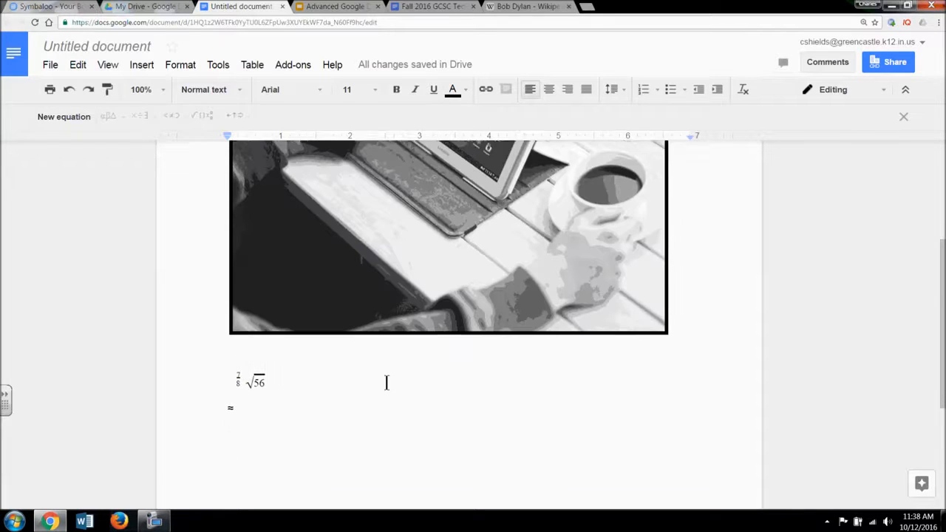
left_click(141, 65)
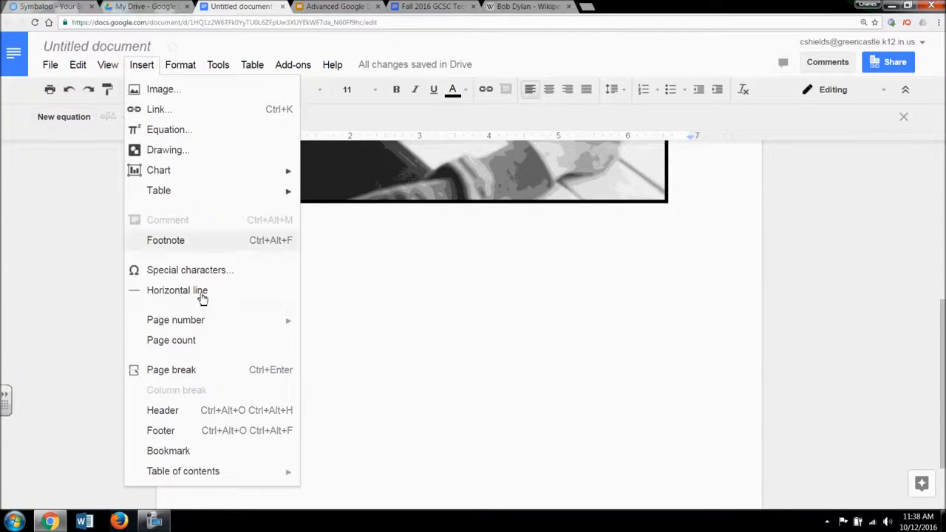
left_click(193, 372)
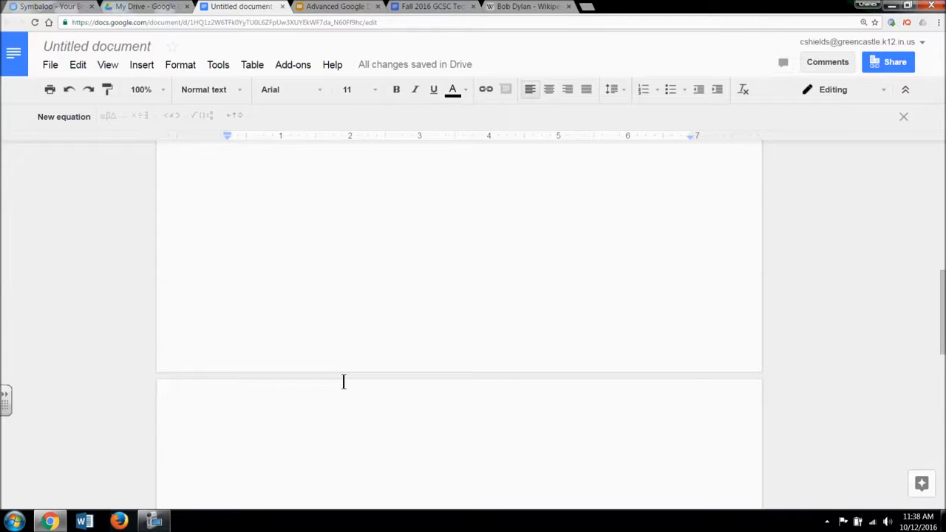
- Copy the opening paragraph of Wikipedia's Bob Dylan article and return to the second page of the untitled document
left_click(543, 12)
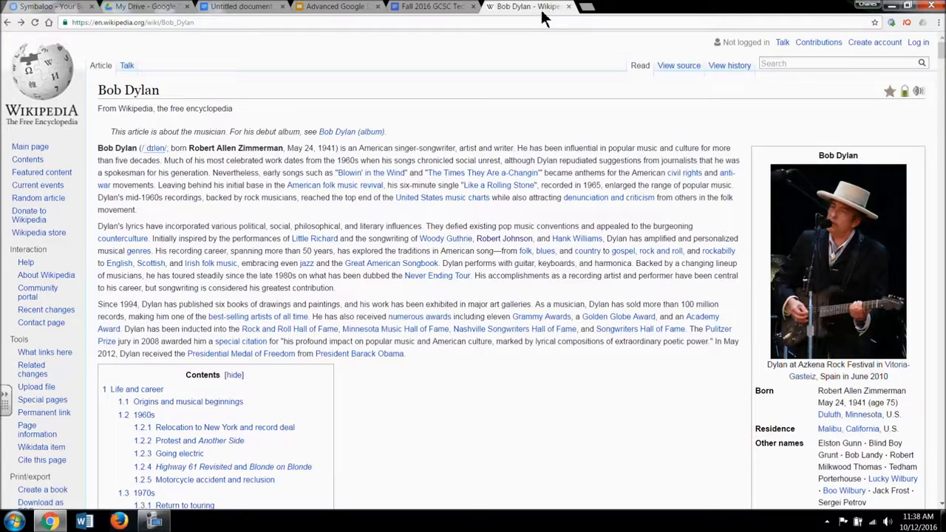
left_click_drag(100, 147, 201, 215)
right_click(189, 167)
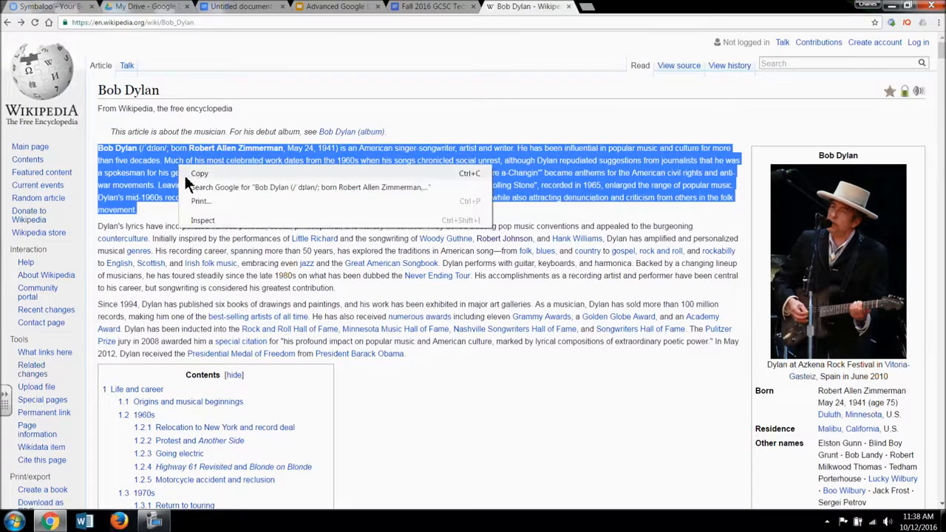
left_click(194, 175)
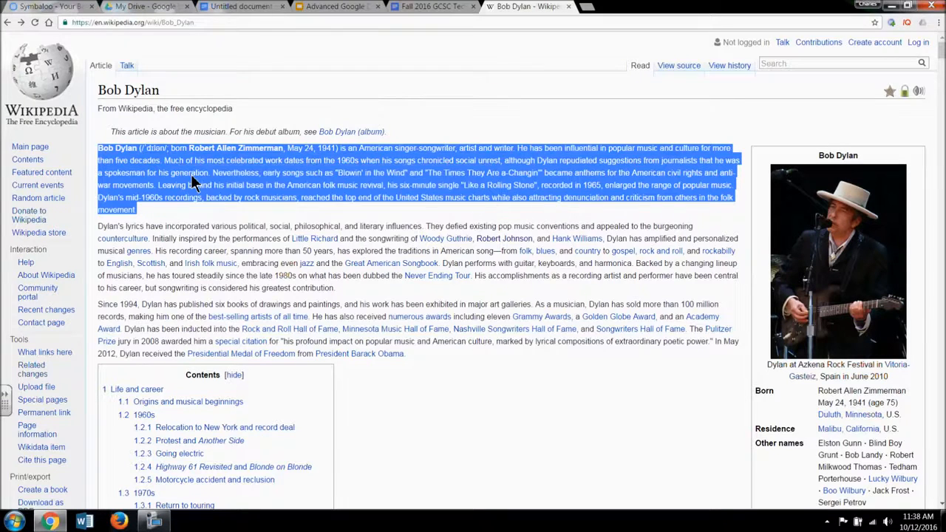
left_click(433, 7)
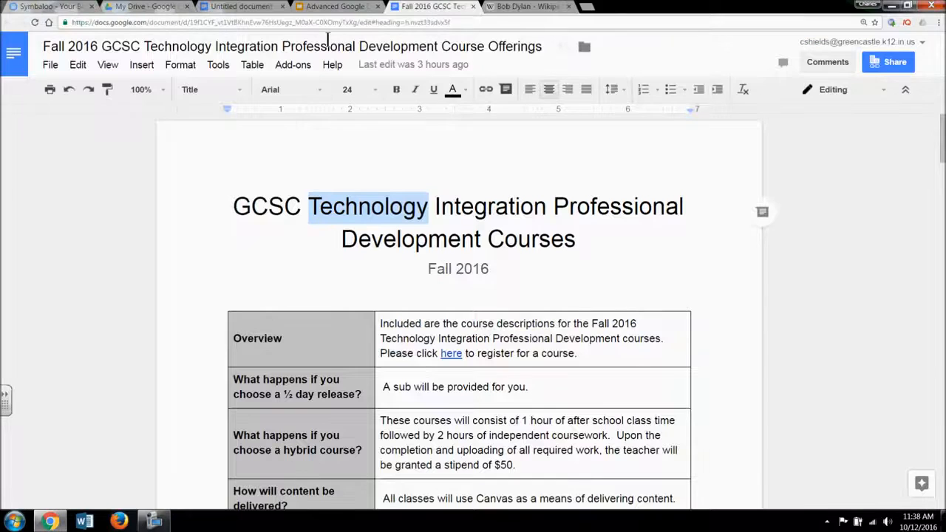
left_click(244, 7)
scroll(296, 369, "down", 3)
scroll(261, 329, "up", 1)
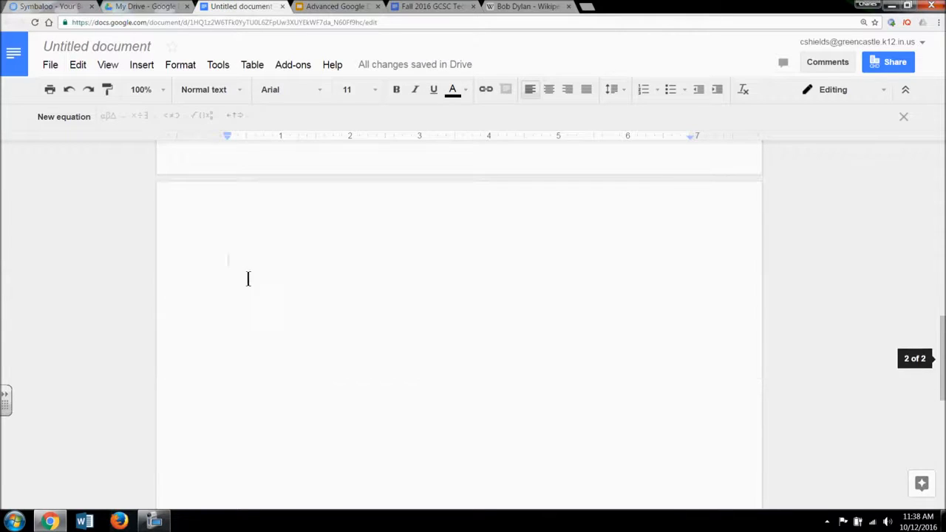
- Paste the Bob Dylan paragraph with its source formatting on the second page, and undo the paste
key("ctrl+v")
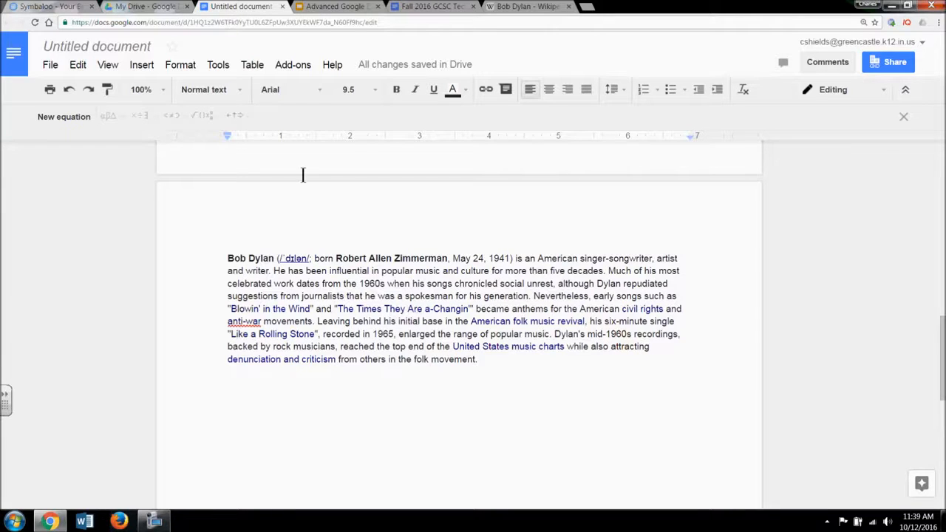
left_click(84, 63)
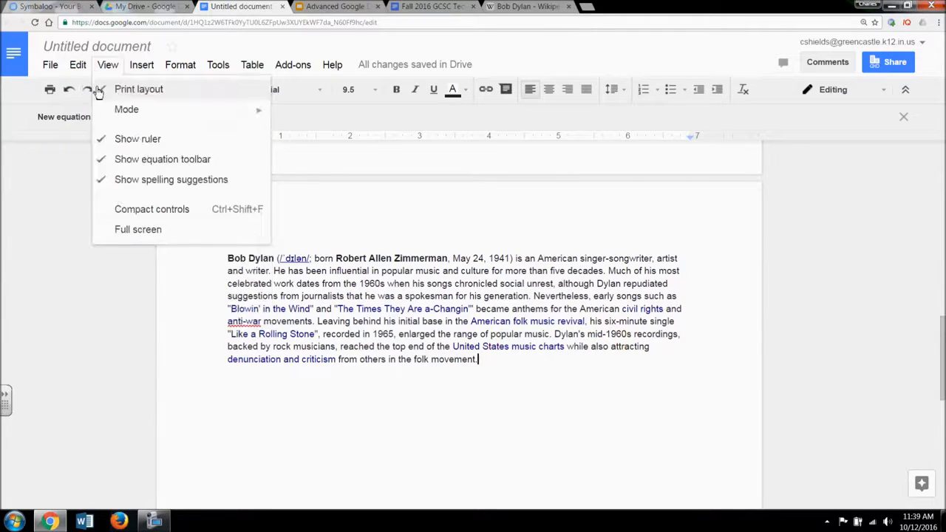
left_click(87, 92)
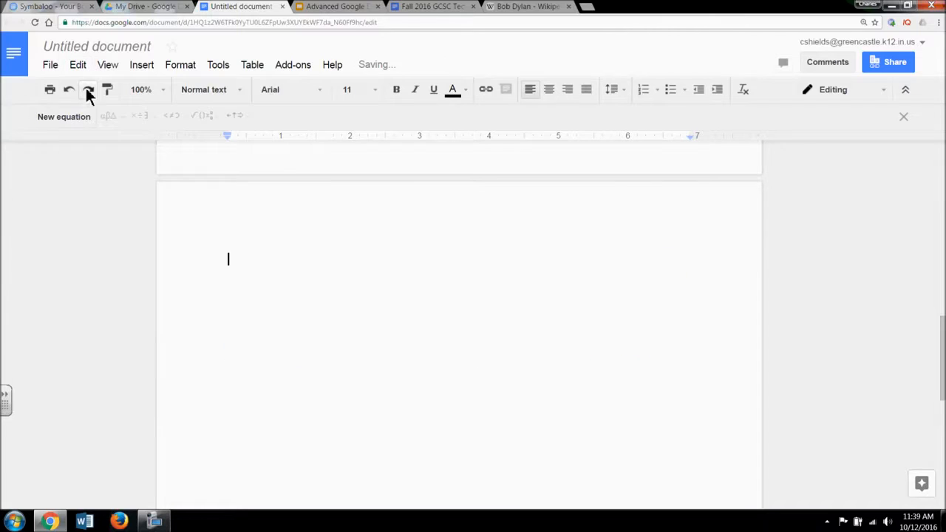
- Paste the copied Bob Dylan paragraph without formatting on the second page
right_click(233, 262)
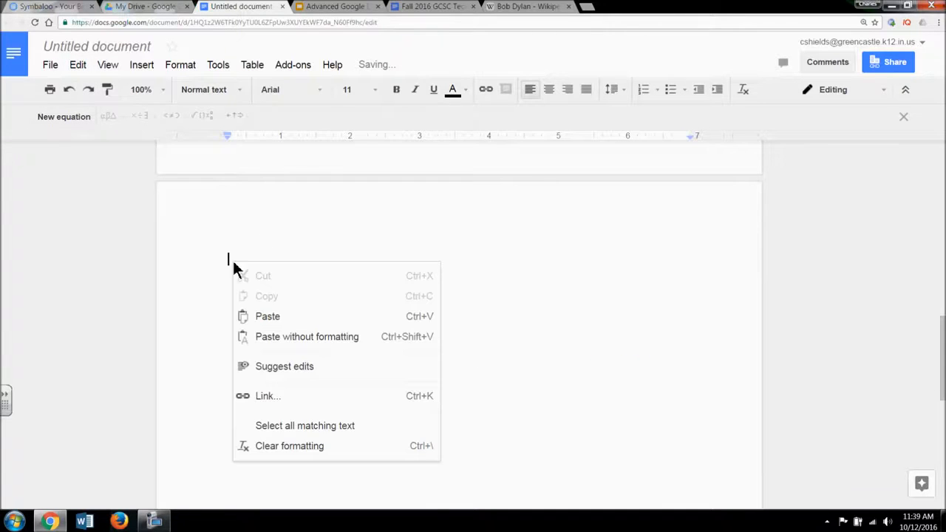
left_click(314, 338)
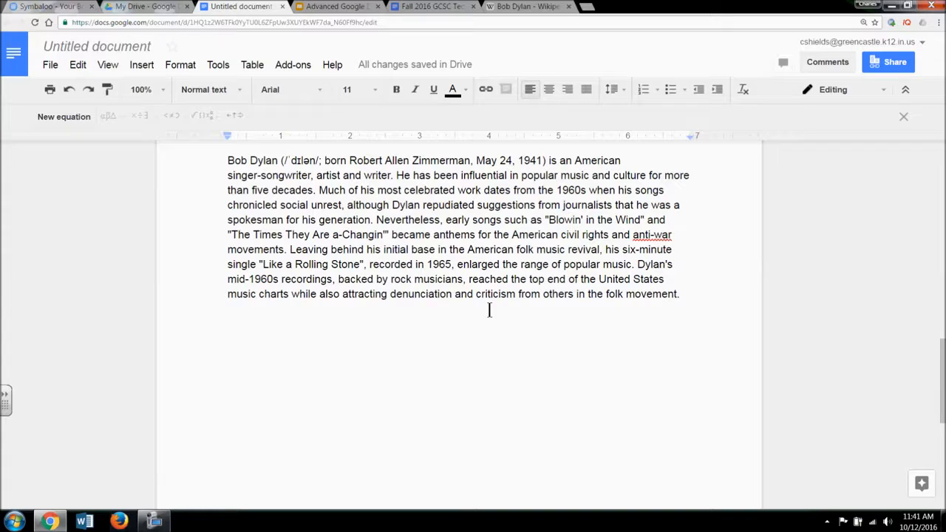
- Examine the August 29, 1:10 PM and 3:49 PM versions in the Fall 2016 course offerings document's revision history, and exit without restoring
left_click(427, 7)
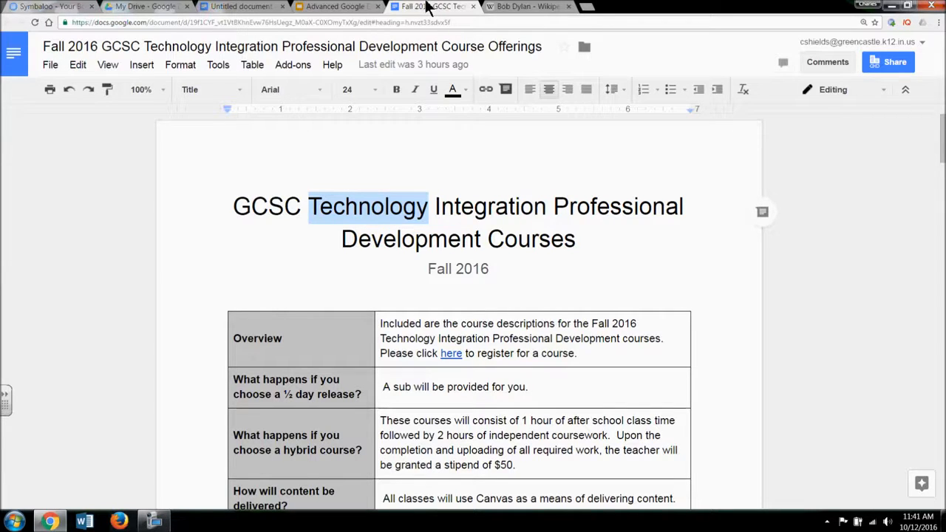
left_click(50, 66)
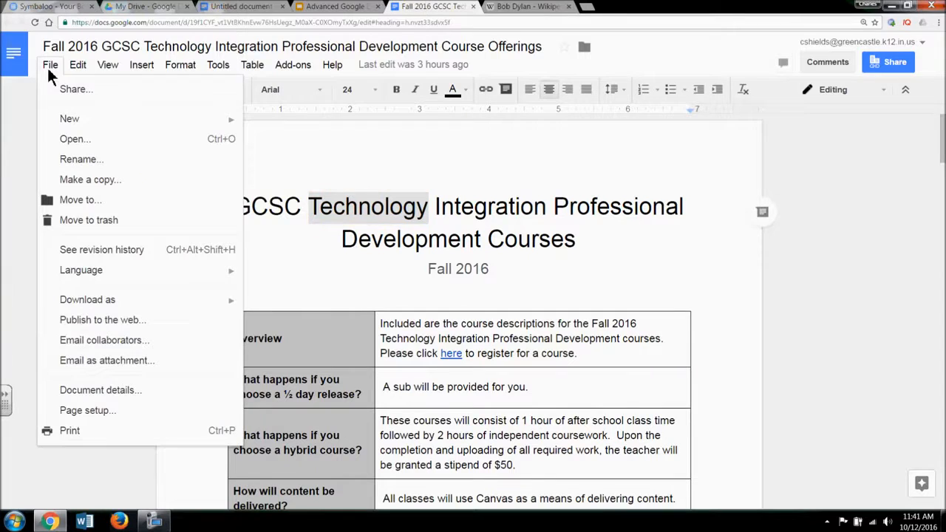
left_click(85, 251)
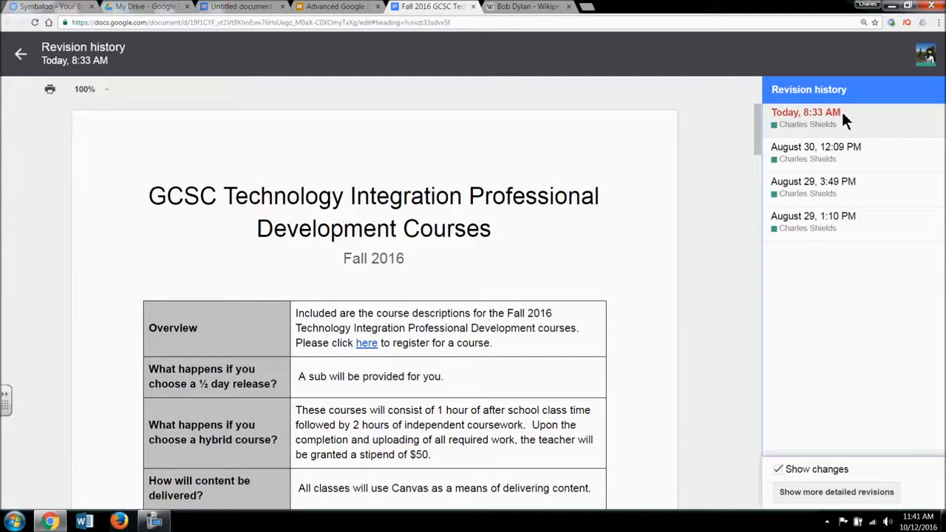
left_click(842, 232)
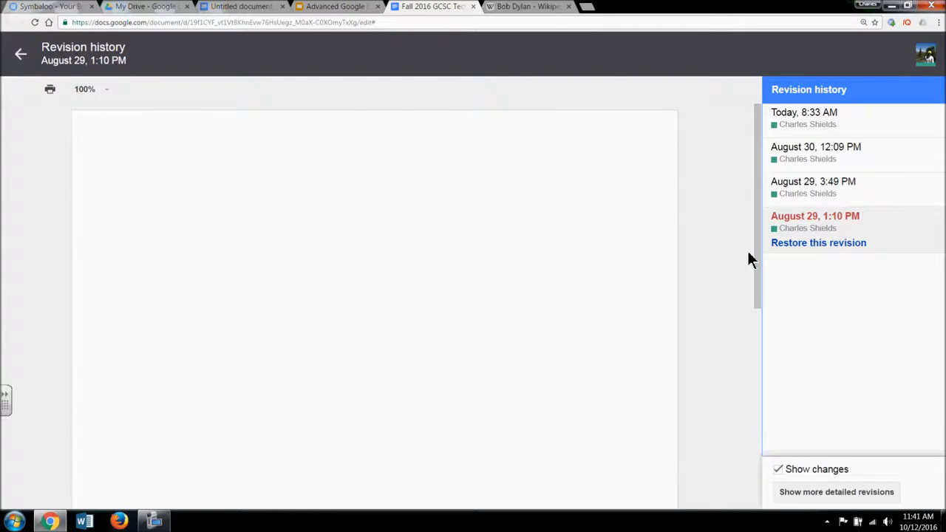
left_click_drag(759, 268, 754, 241)
left_click(804, 181)
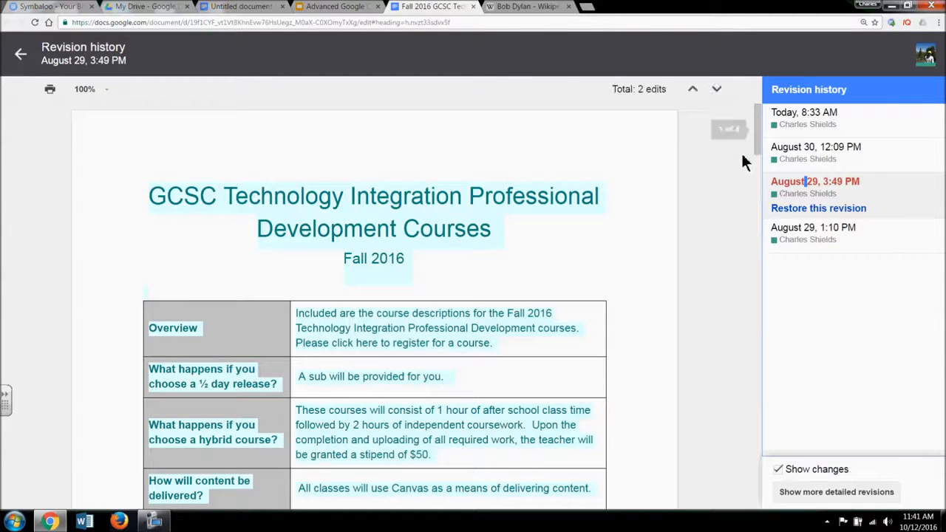
left_click_drag(753, 129, 719, 127)
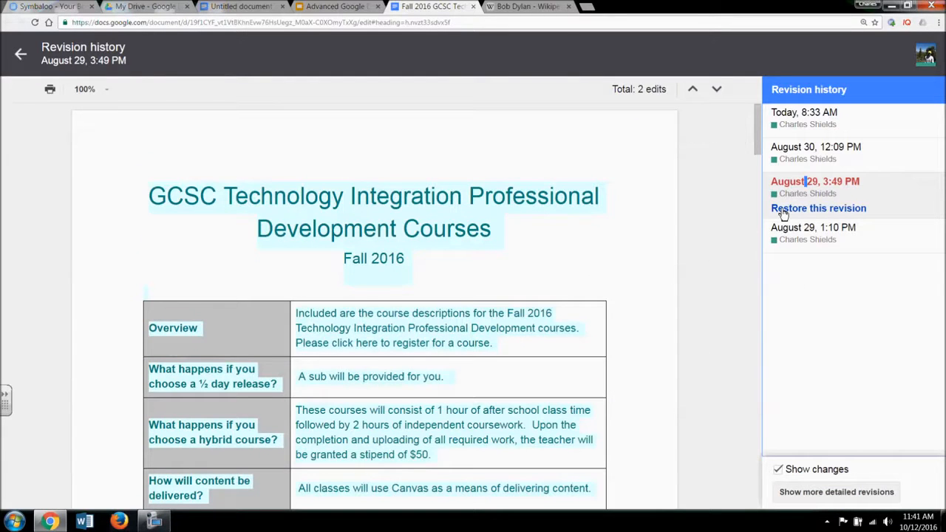
left_click(22, 58)
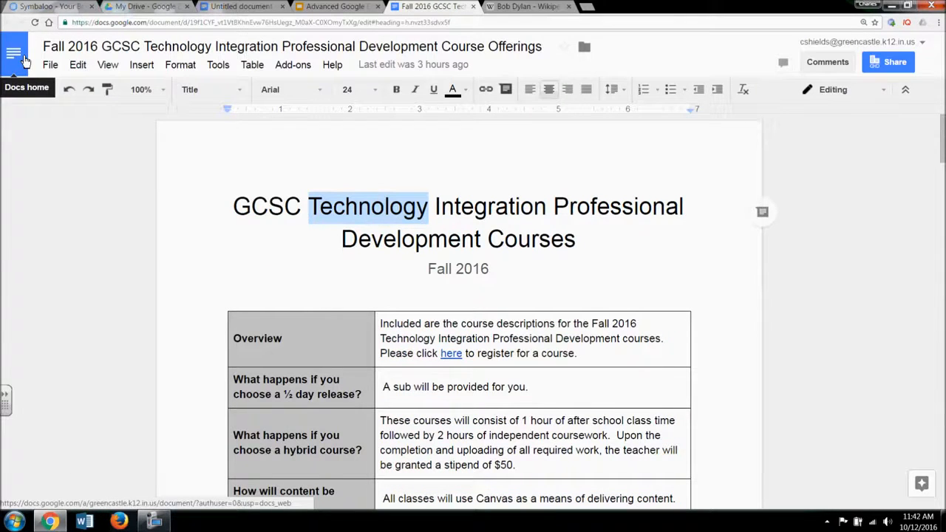
- Reopen the course offerings document's revision history and return to the document
left_click(44, 64)
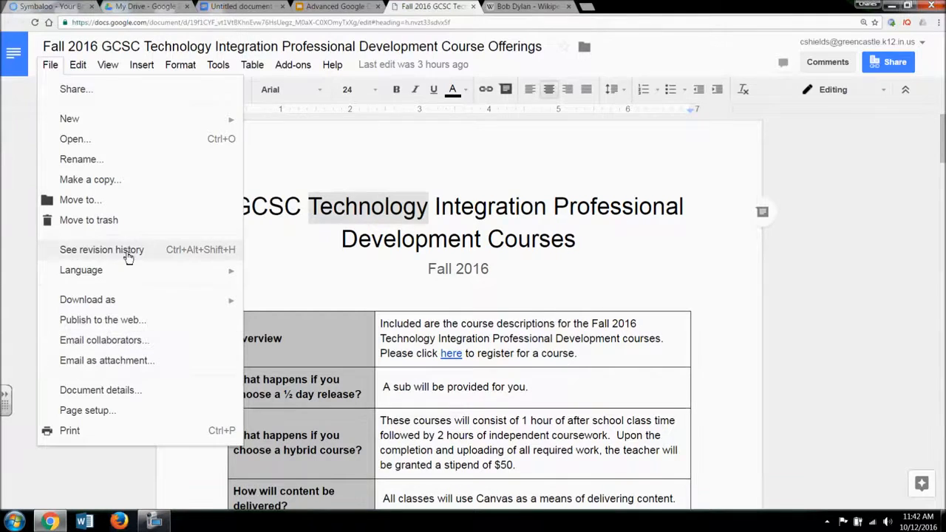
left_click(101, 250)
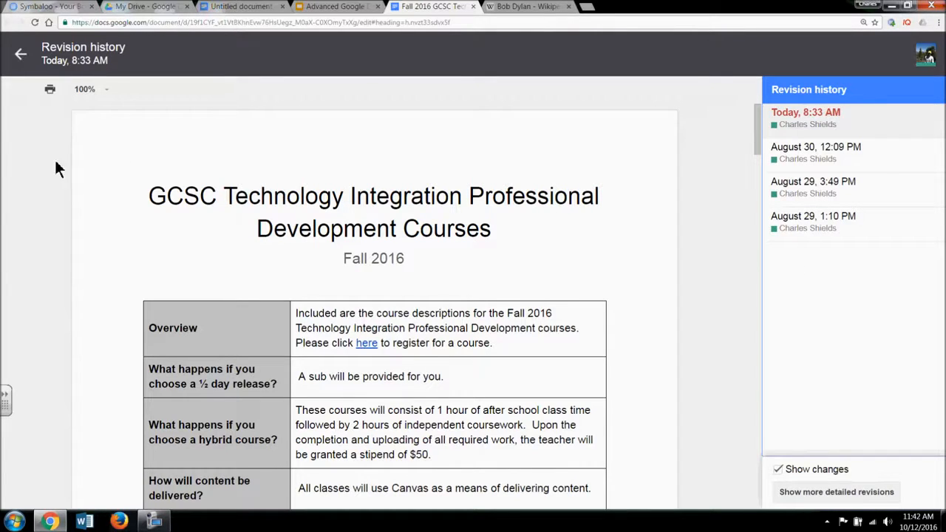
left_click(20, 55)
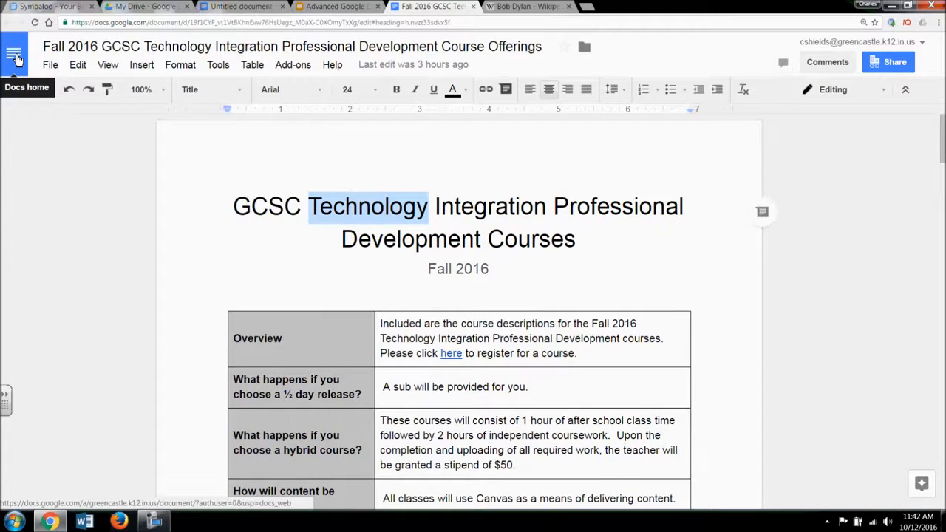
- Examine the edit, comment and view permission options for sharing the course offerings document, and close the sharing settings
left_click(877, 63)
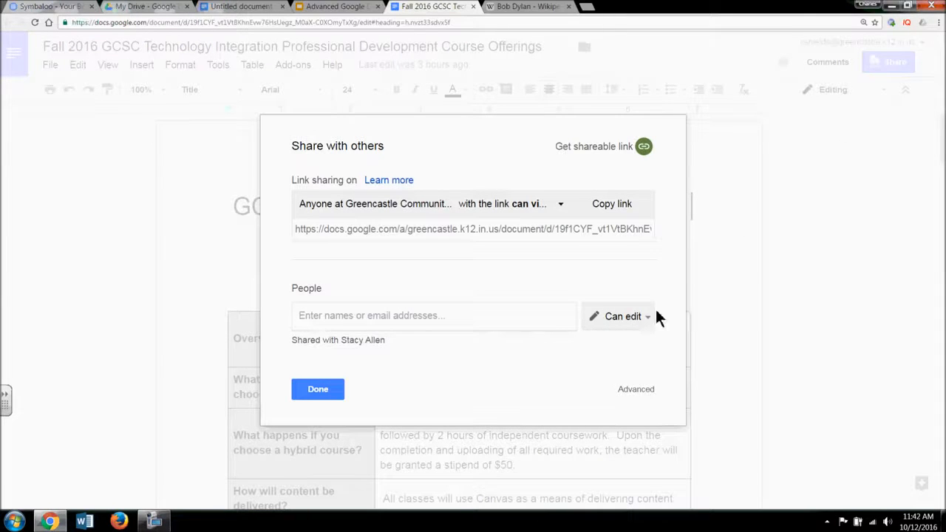
left_click(649, 318)
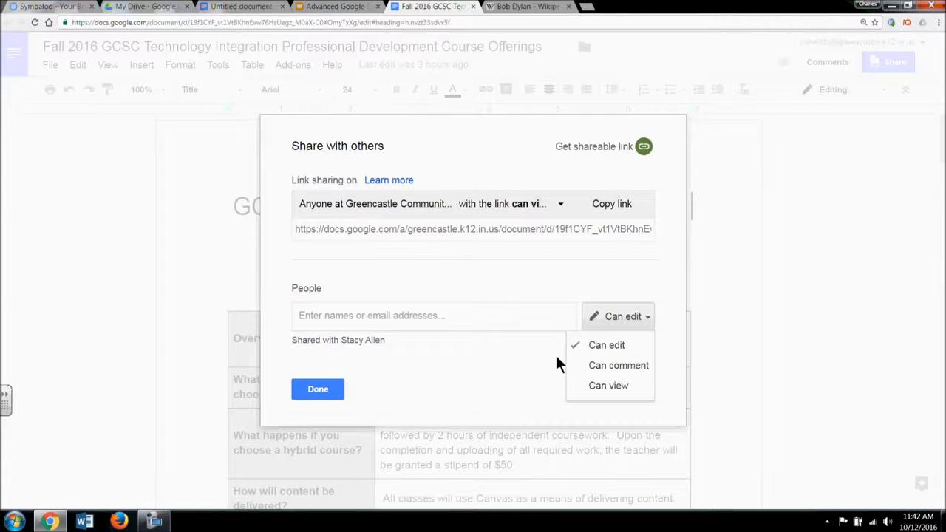
left_click(318, 396)
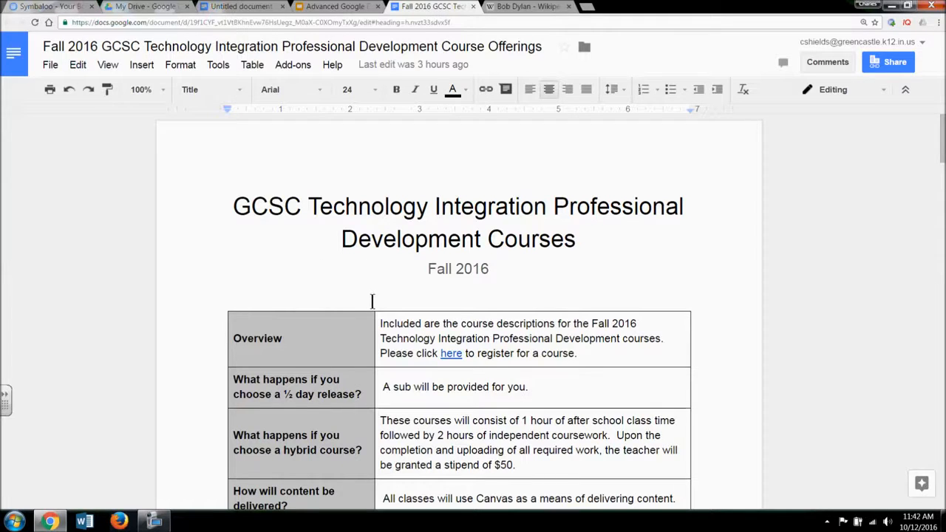
- Add the comment "Is this amount correct?" to the 50 in the hybrid course stipend amount
left_click_drag(592, 326, 614, 326)
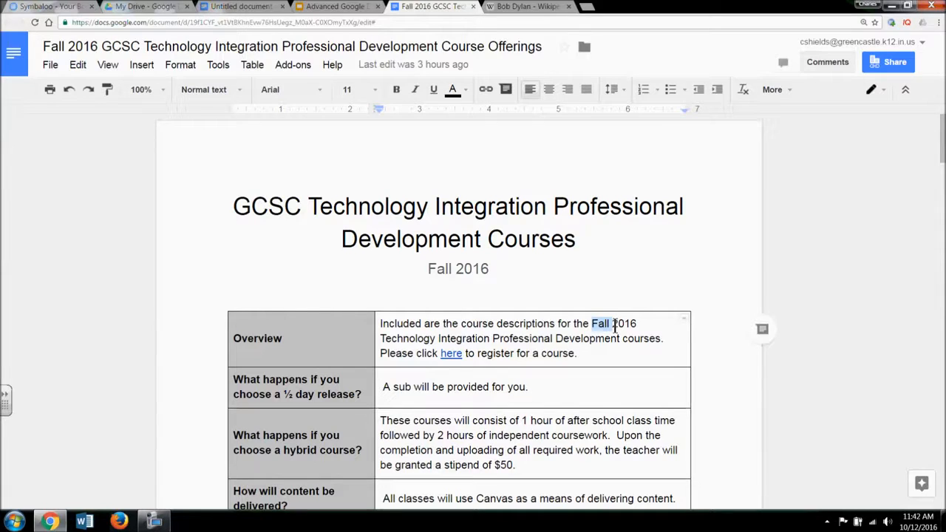
left_click(579, 353)
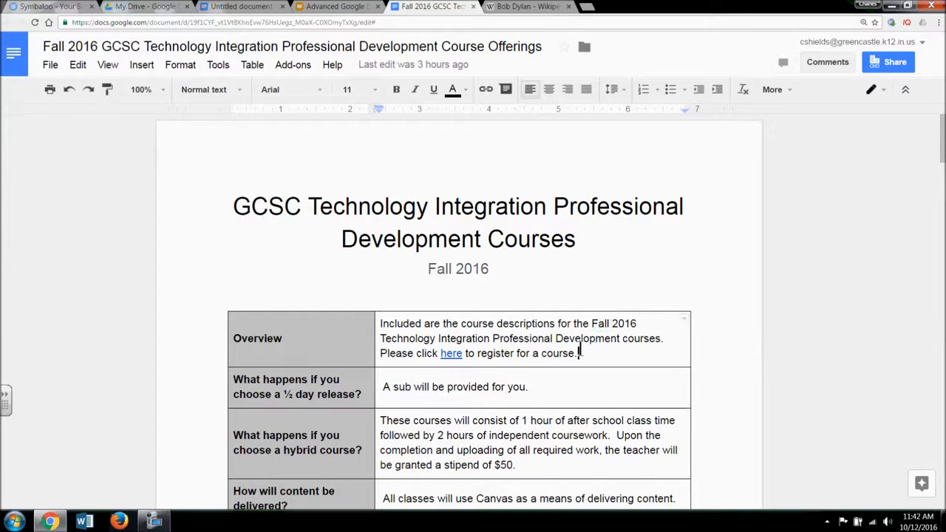
scroll(556, 354, "down", 3)
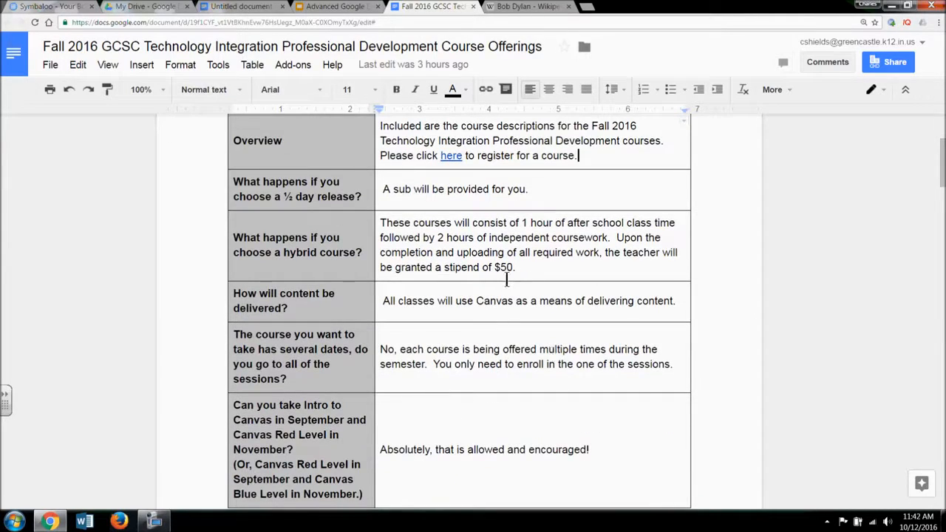
double_click(505, 268)
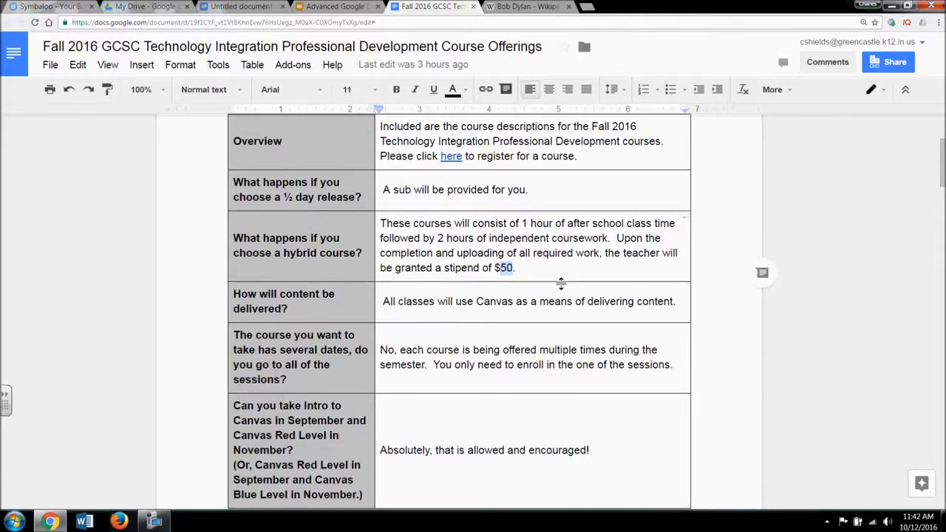
scroll(561, 283, "up", 1)
left_click(142, 65)
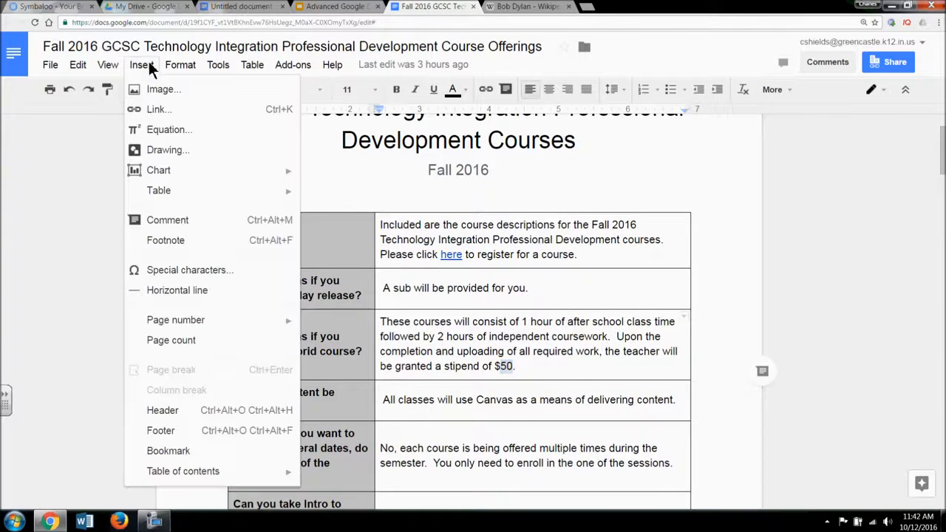
left_click(160, 219)
type("Is this amount correct?")
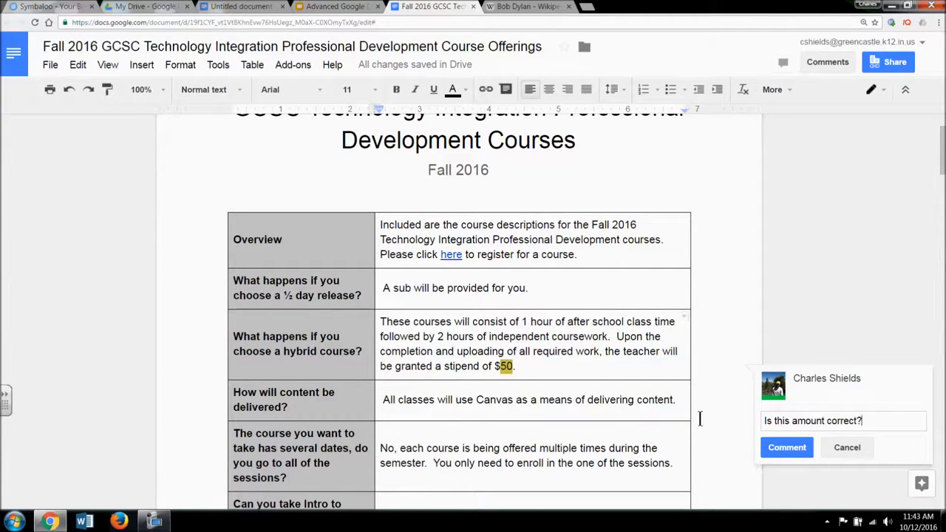
left_click(785, 451)
- Start a second comment on the stipend's 50 with an @ mention of a colleague, and discard it unposted
left_click_drag(500, 368, 512, 367)
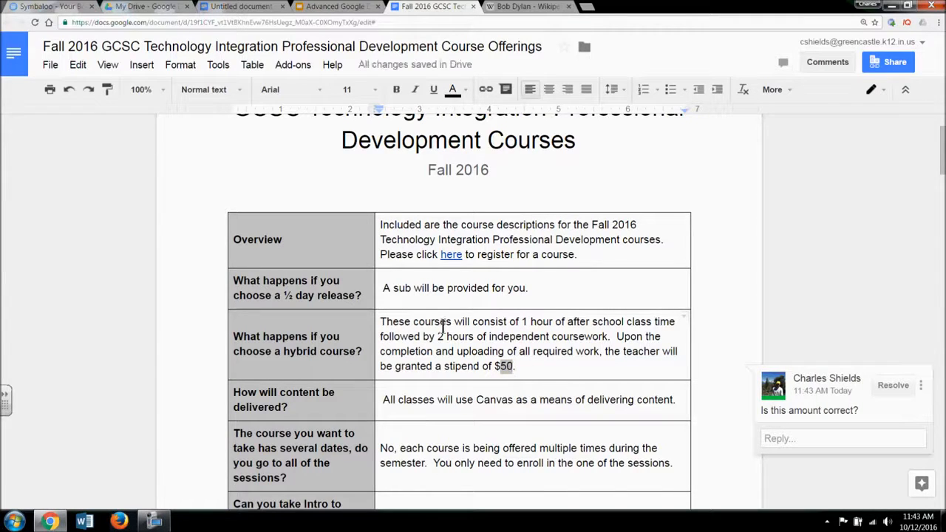
left_click(145, 65)
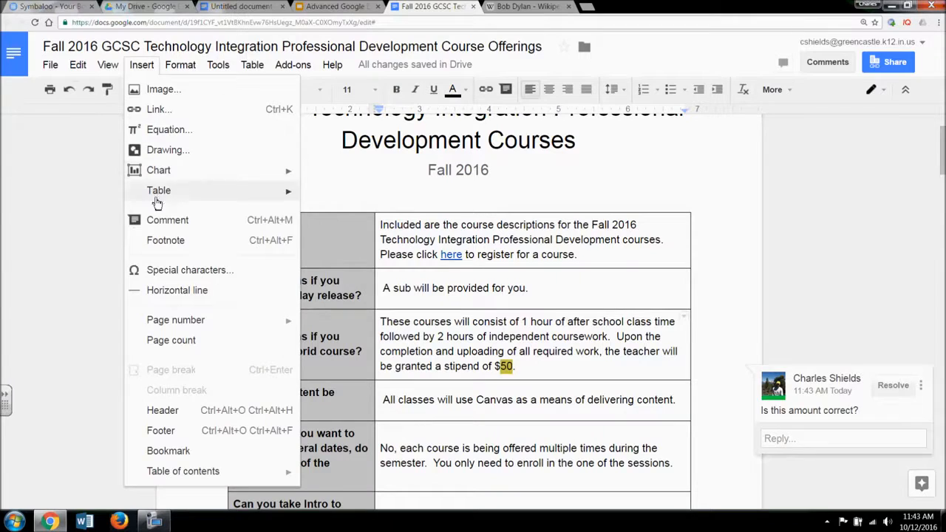
left_click(162, 220)
type("@Je")
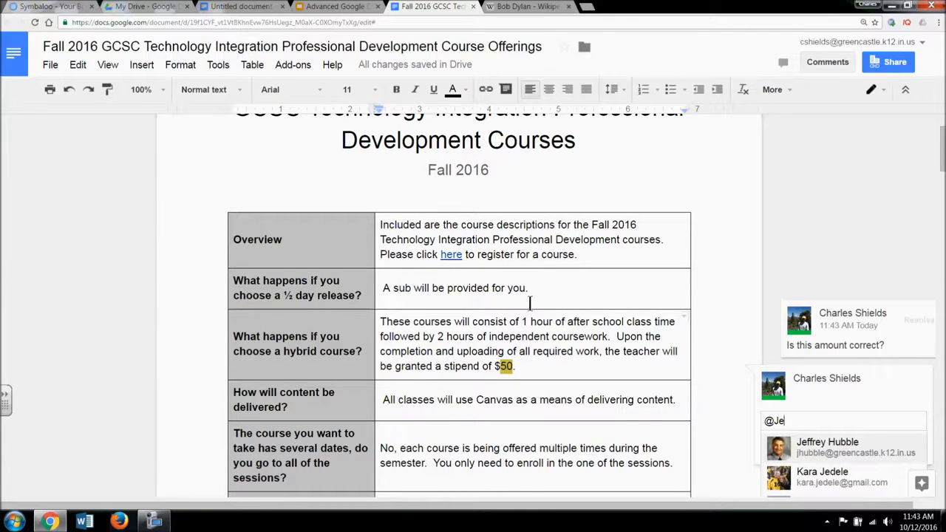
key("BackSpace")
key("BackSpace")
key("BackSpace")
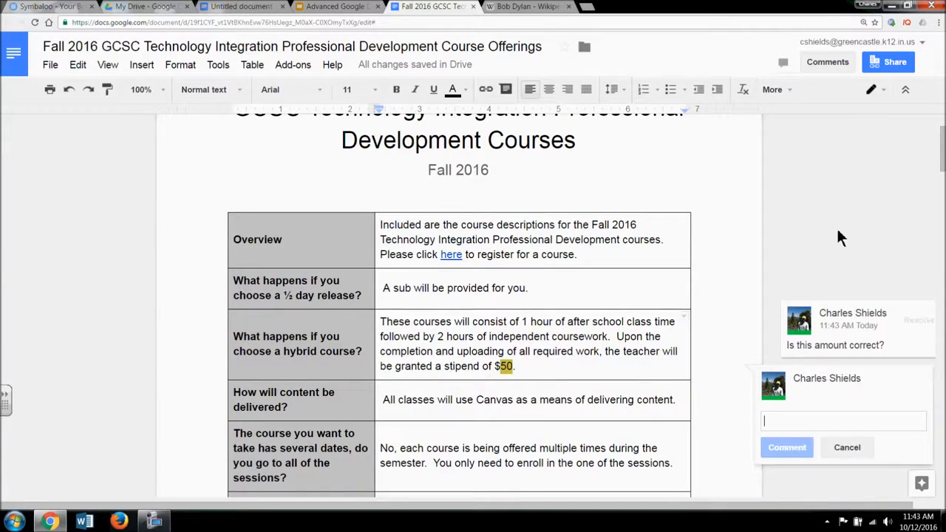
left_click(836, 226)
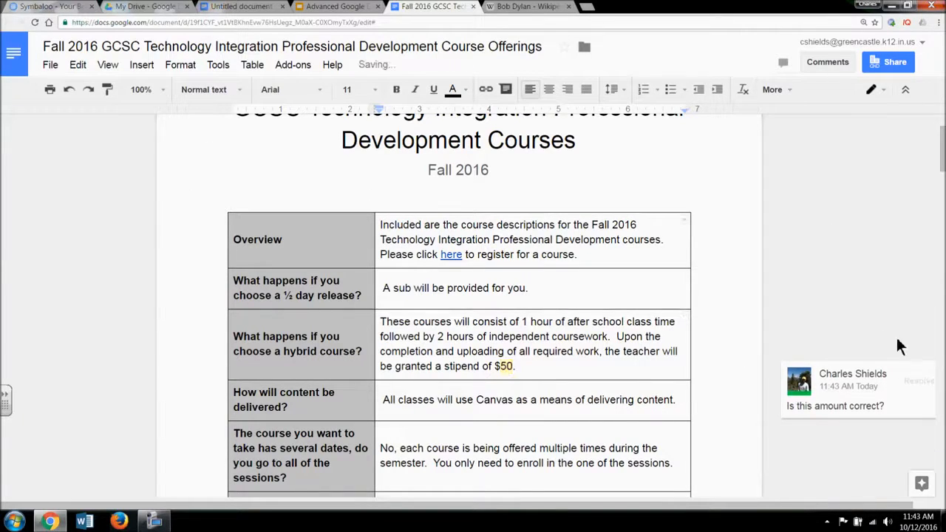
- Resolve the "Is this amount correct?" comment on the stipend amount
left_click(917, 381)
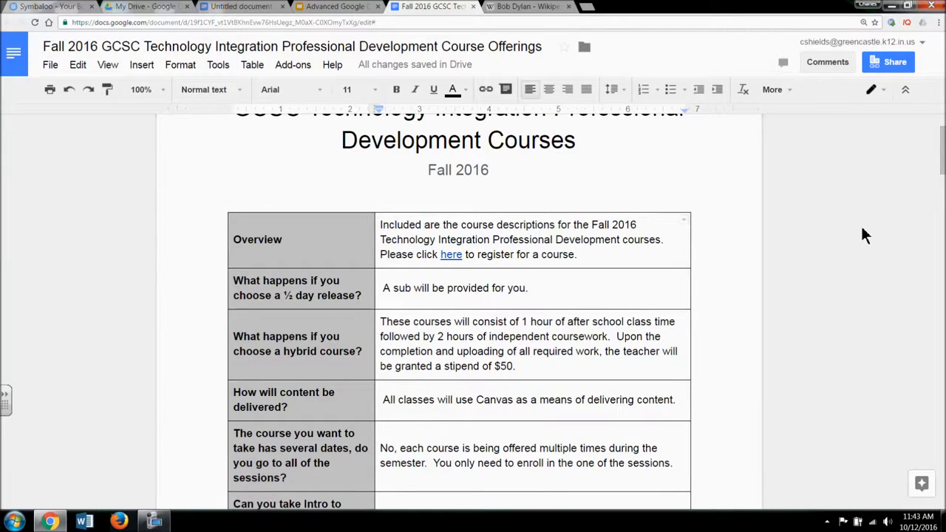
- Switch the course offerings document to Suggesting mode and suggest replacing "Fall" with "Spring" in the Overview description
left_click(884, 90)
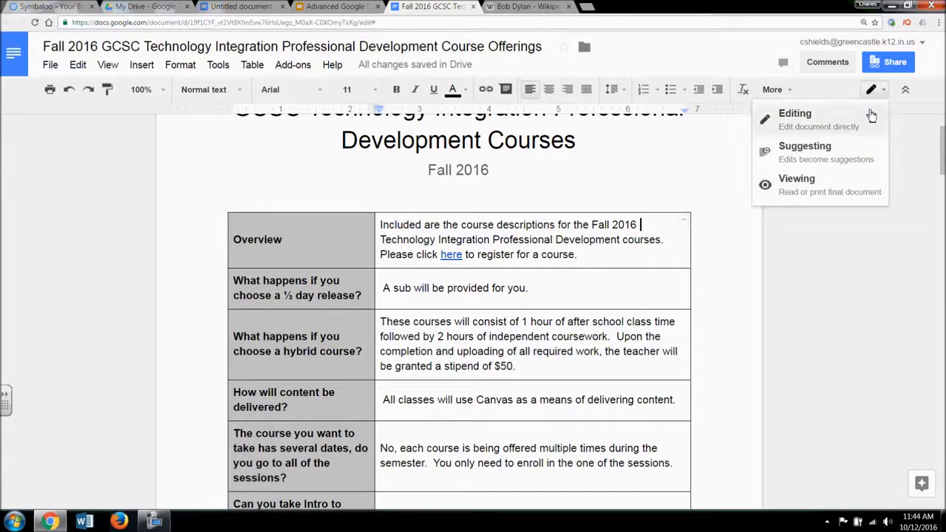
left_click(860, 160)
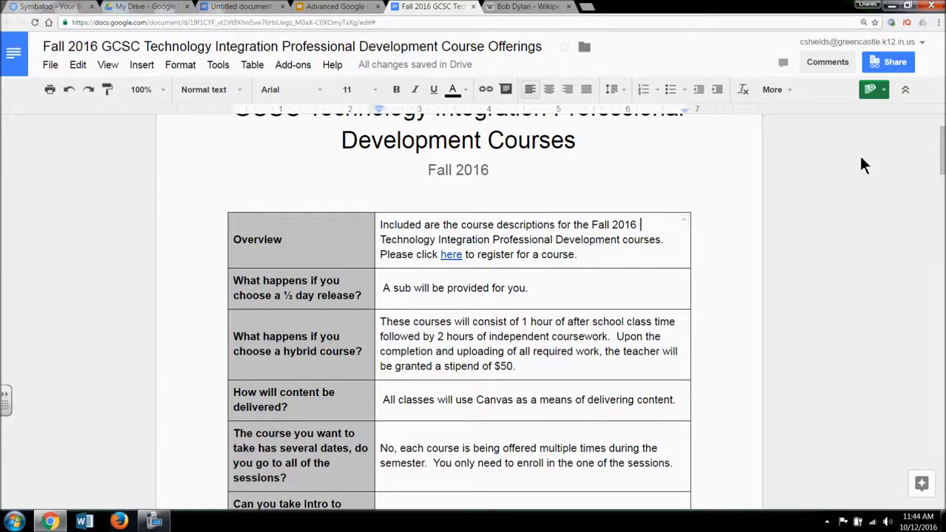
left_click(883, 90)
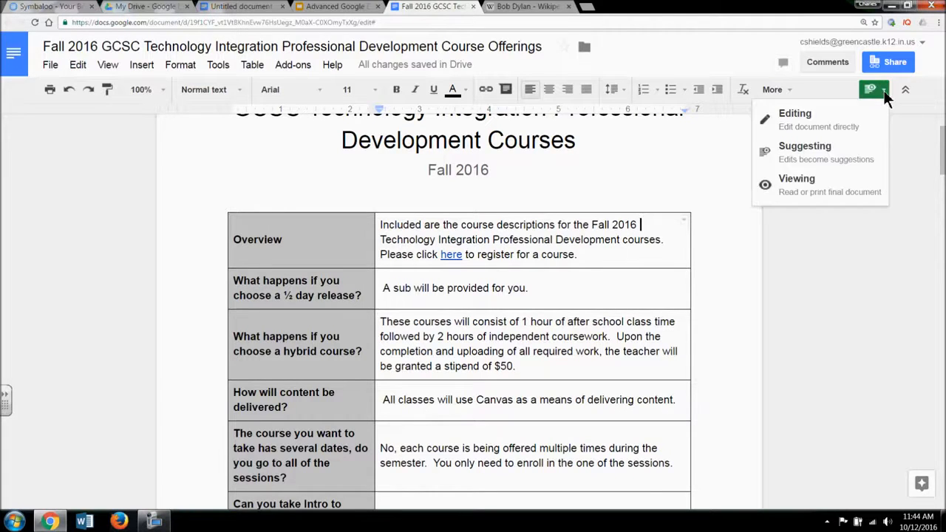
left_click(835, 262)
left_click_drag(590, 230, 612, 229)
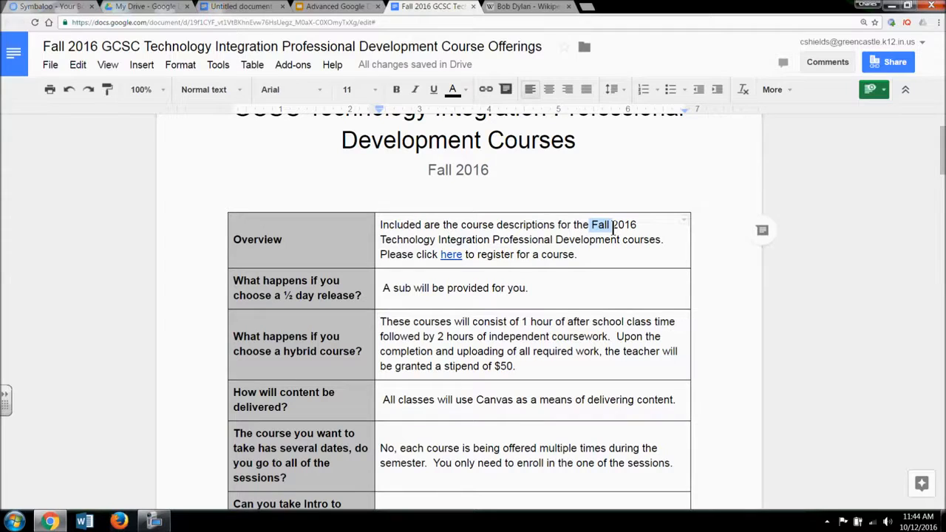
type("ing")
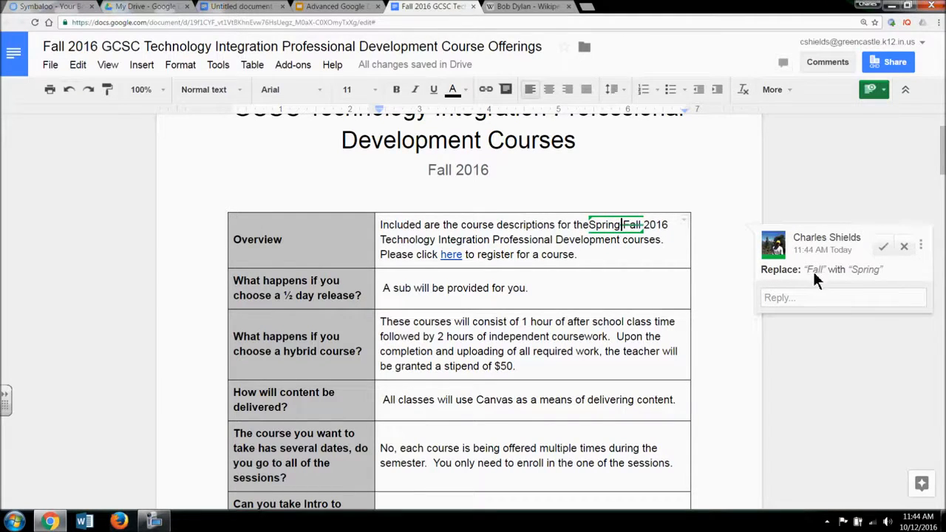
- Reject the suggested "Spring" replacement in the Overview description and return the document to Editing mode
left_click(904, 247)
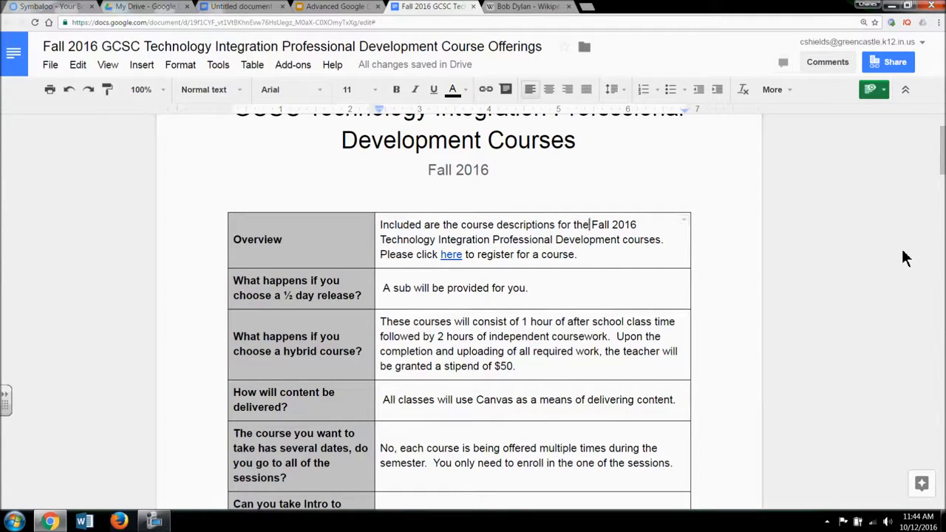
left_click(879, 92)
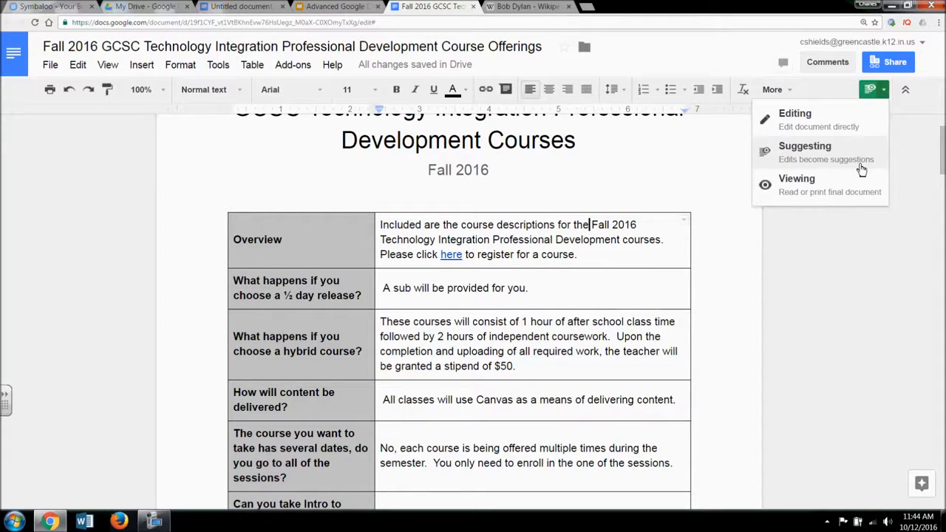
left_click(901, 253)
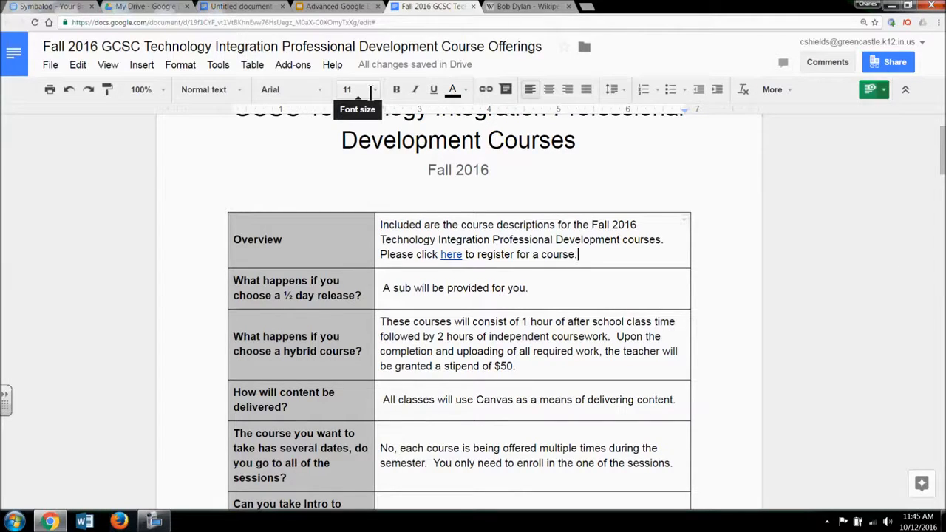
left_click(805, 207)
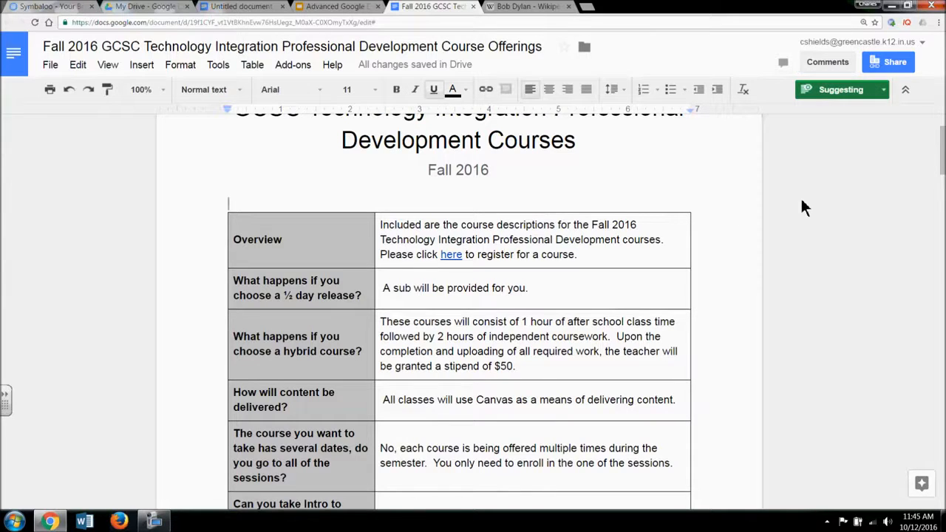
left_click(870, 91)
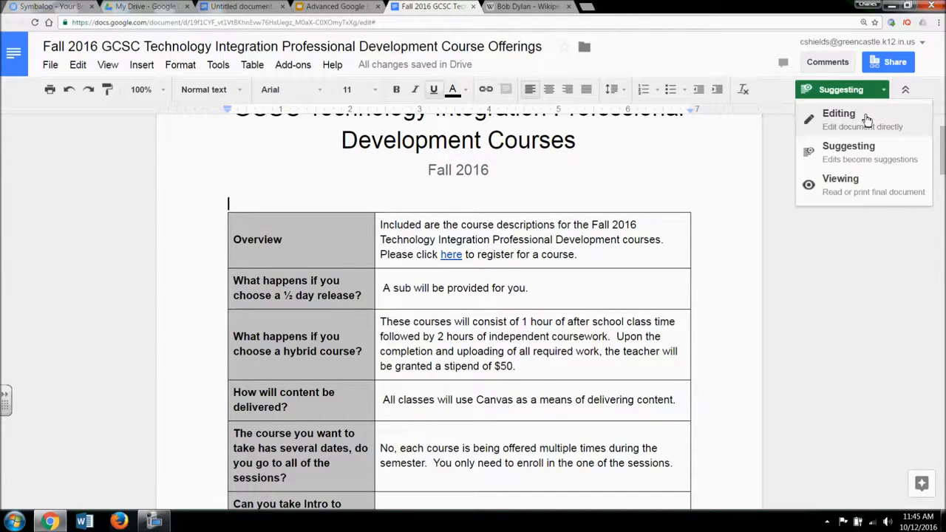
left_click(852, 122)
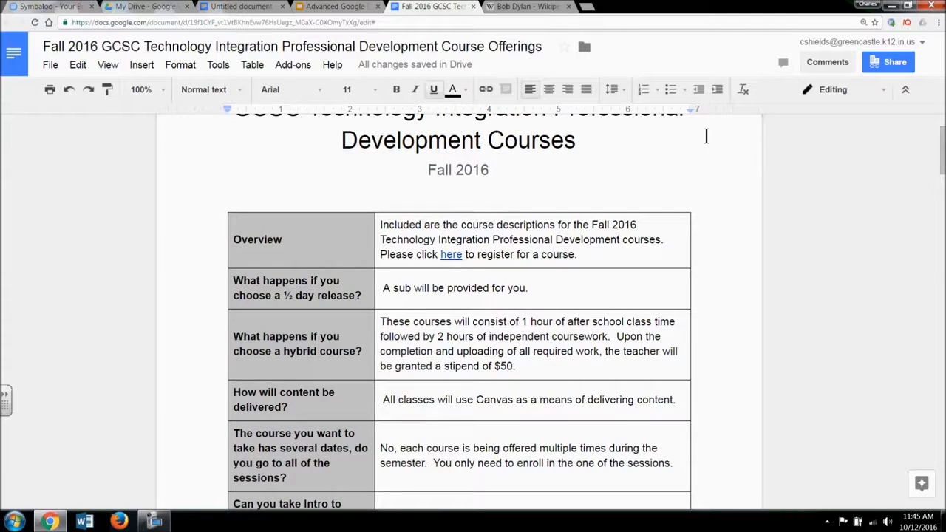
- Look over the list of popular keyboard shortcuts and close it
left_click(330, 66)
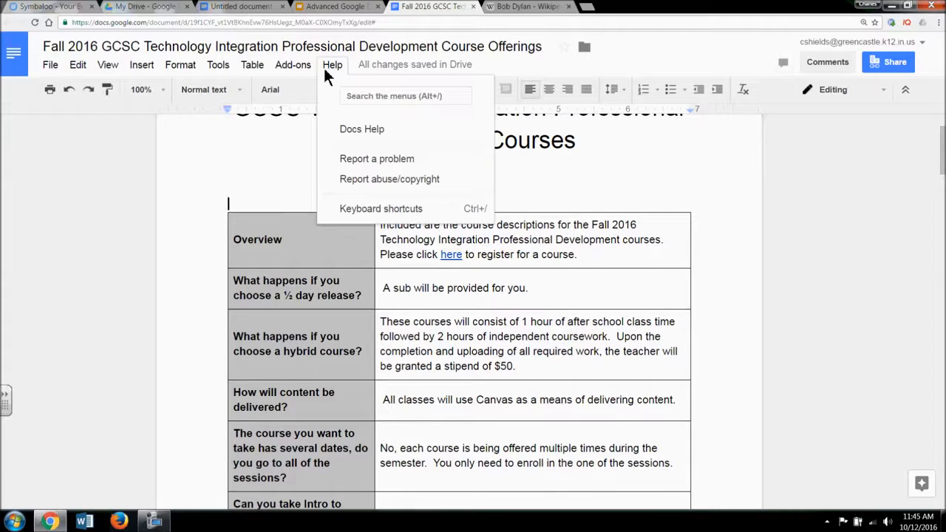
left_click(378, 210)
mouse_move(740, 166)
left_mouse_down()
mouse_move(746, 180)
mouse_move(740, 163)
left_mouse_up()
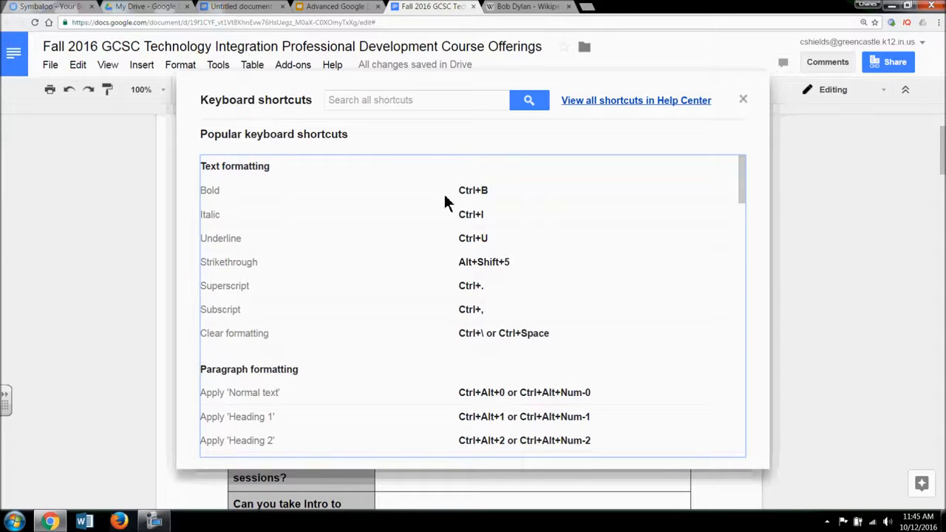
left_click(806, 264)
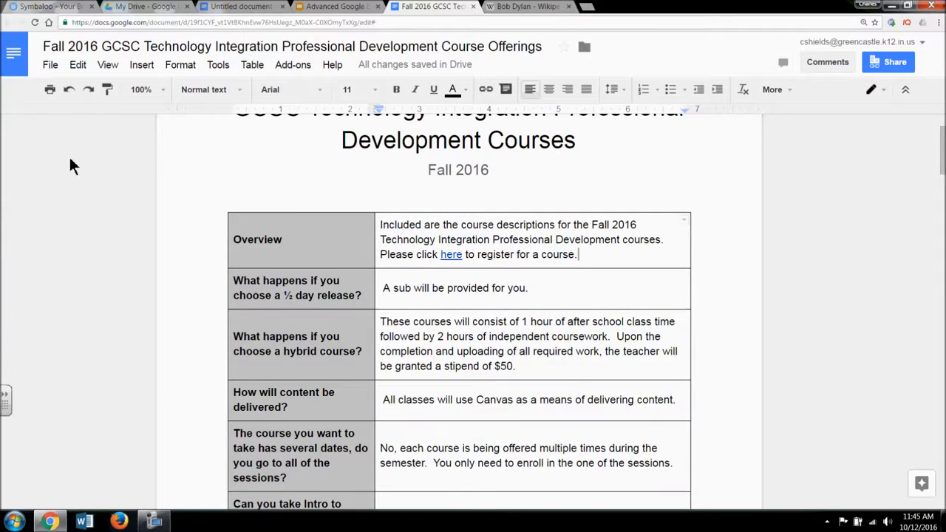
- Check the file formats offered for emailing the document as an attachment, and cancel without sending
left_click(50, 67)
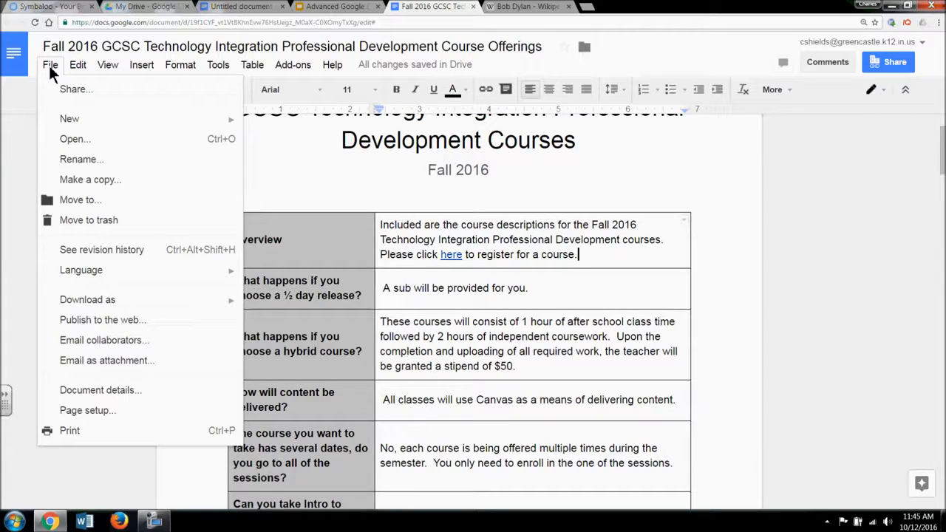
left_click(111, 360)
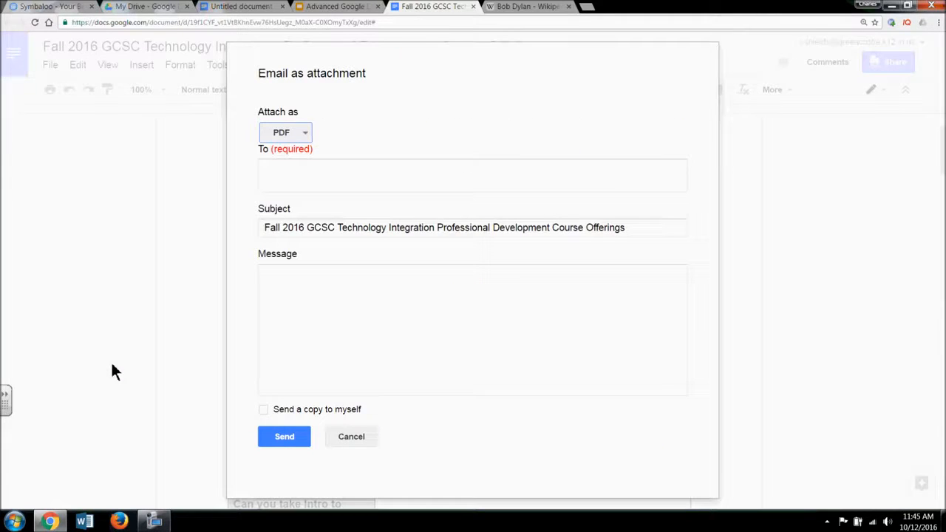
left_click(305, 134)
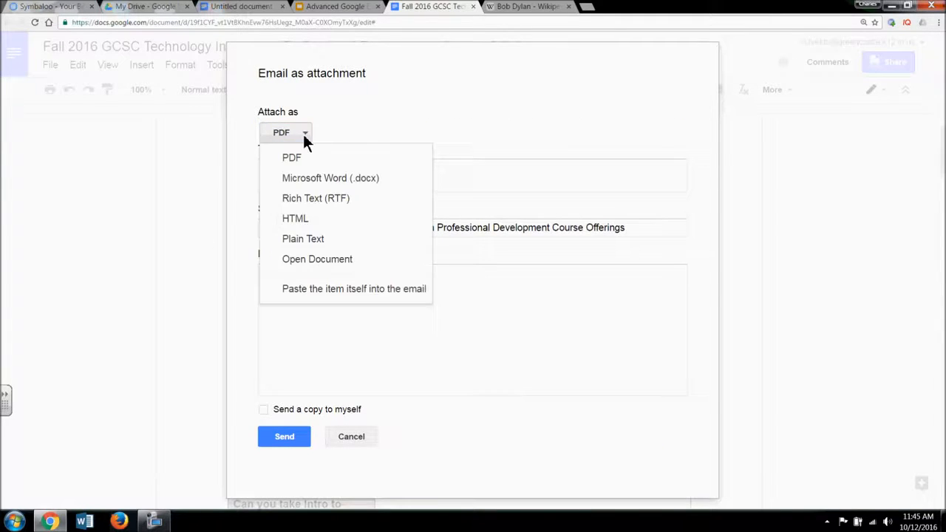
left_click(363, 103)
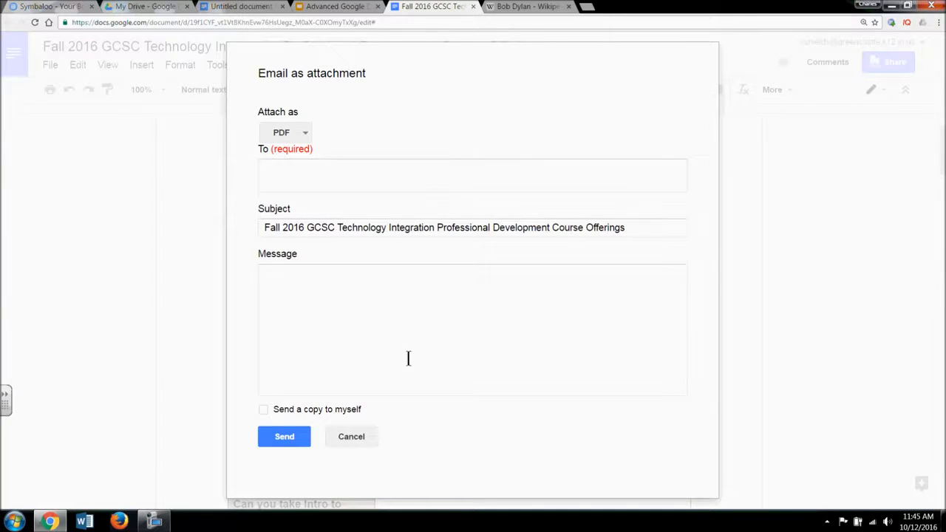
left_click(364, 436)
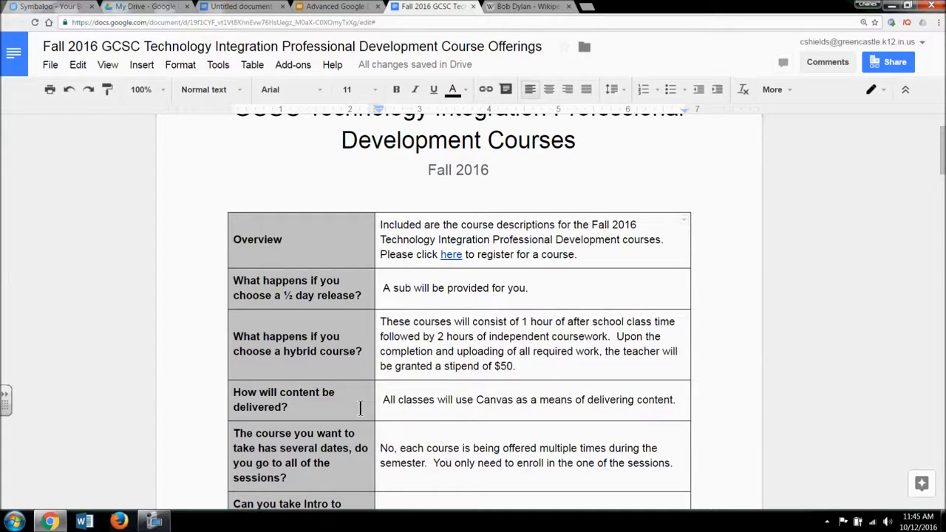
- Browse the catalogue of additional fonts and its sorting options, and close it without adding a font
left_click(323, 89)
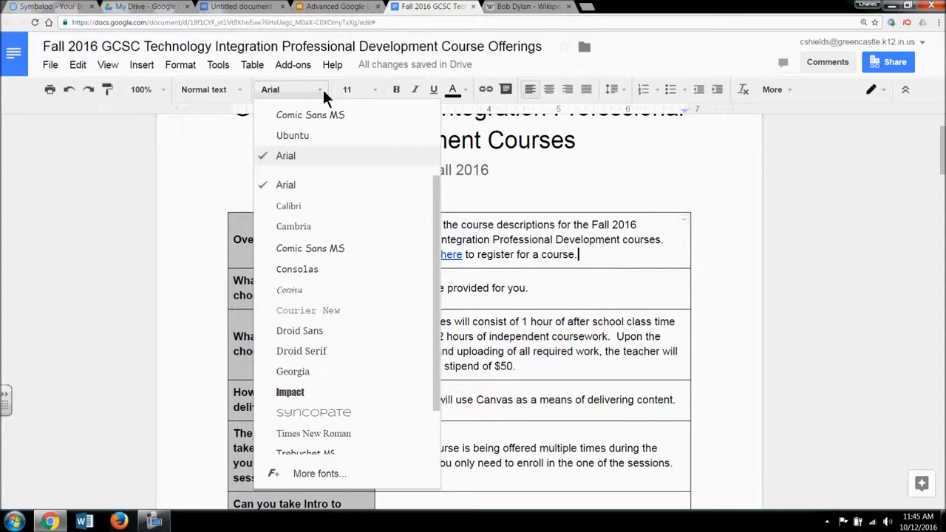
left_click_drag(434, 203, 436, 280)
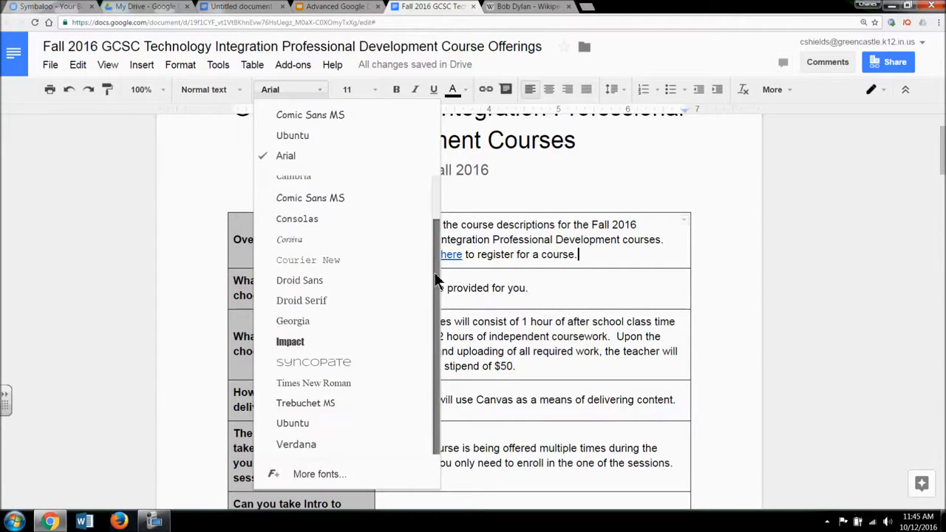
left_click(353, 477)
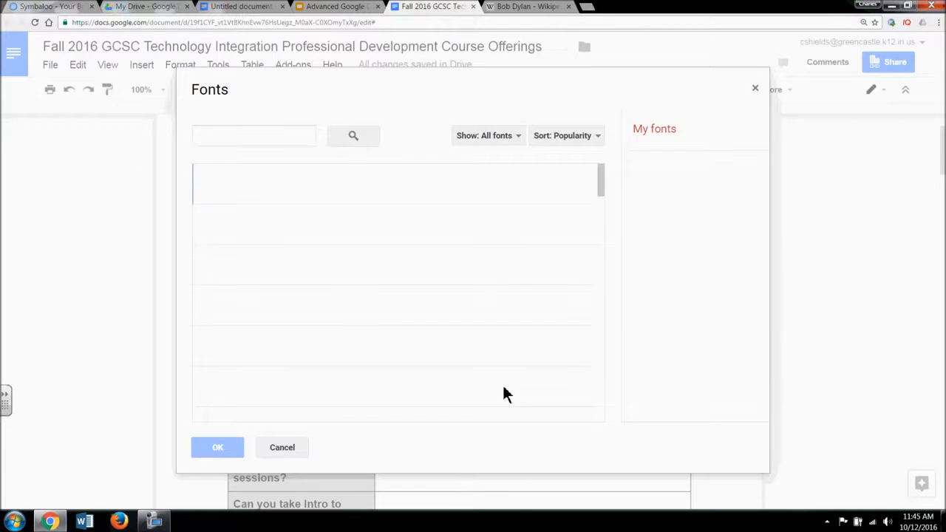
left_click_drag(599, 178, 608, 406)
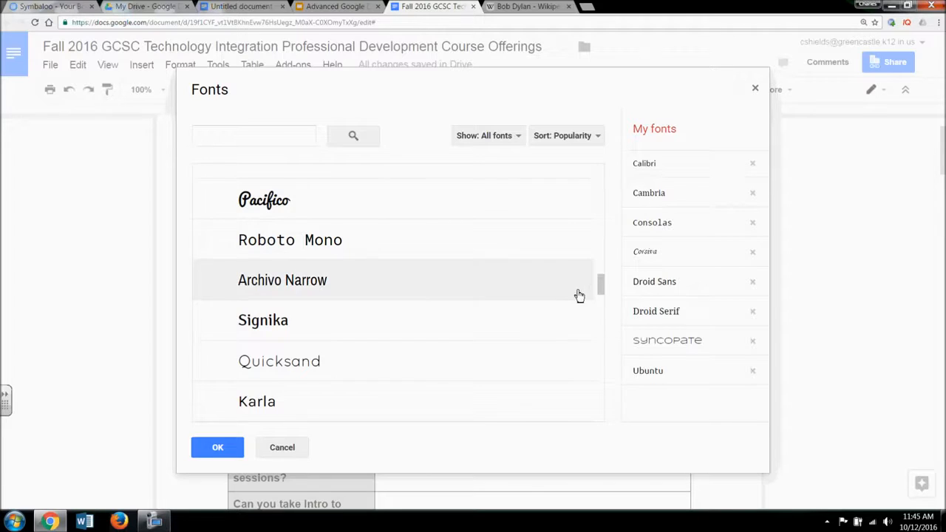
left_click_drag(607, 292, 595, 196)
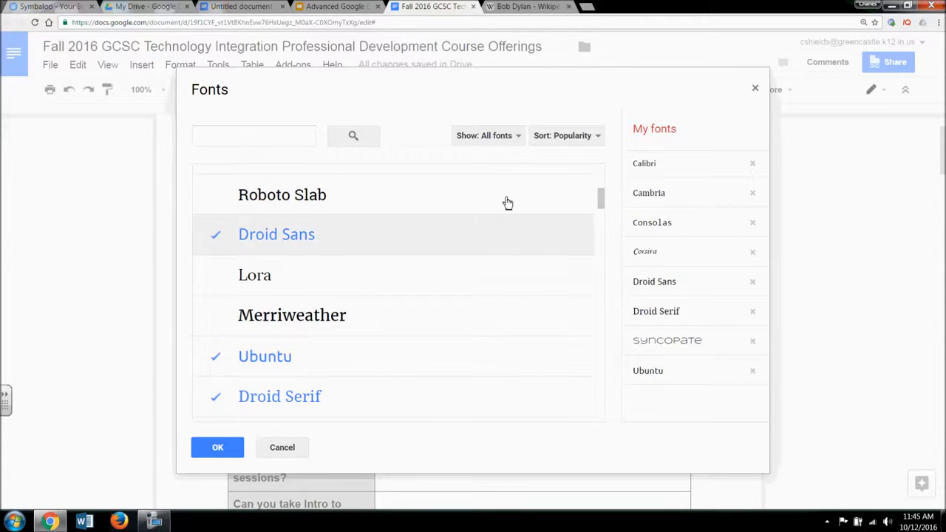
left_click(594, 138)
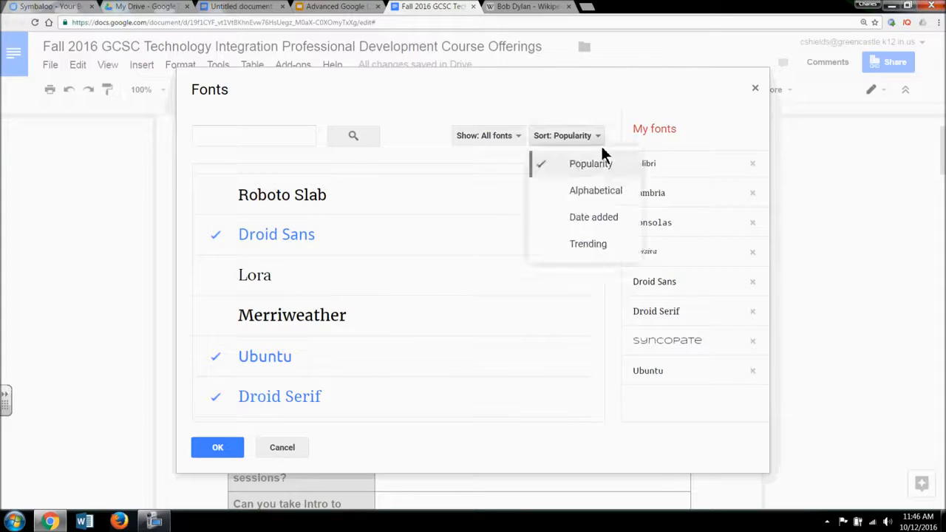
left_click(572, 108)
left_click(755, 91)
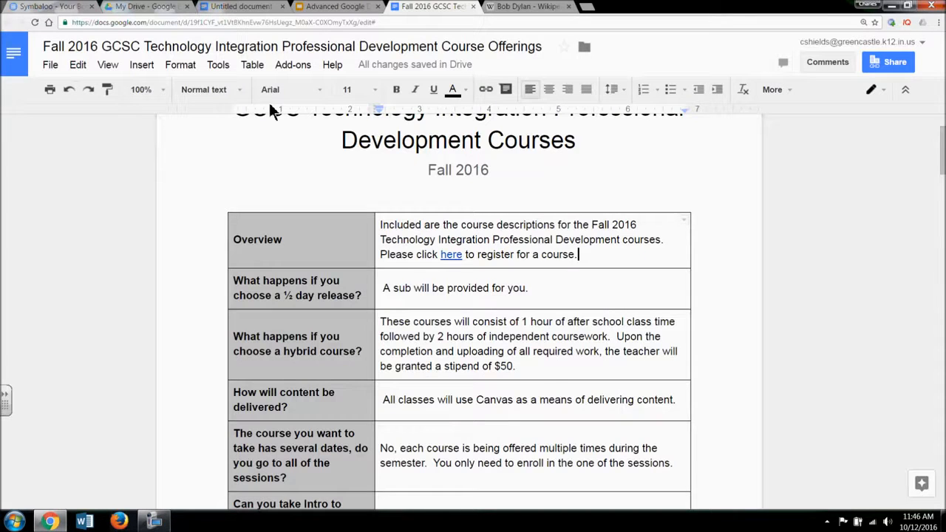
- Review the fonts available for the document's text without applying one
left_click(319, 91)
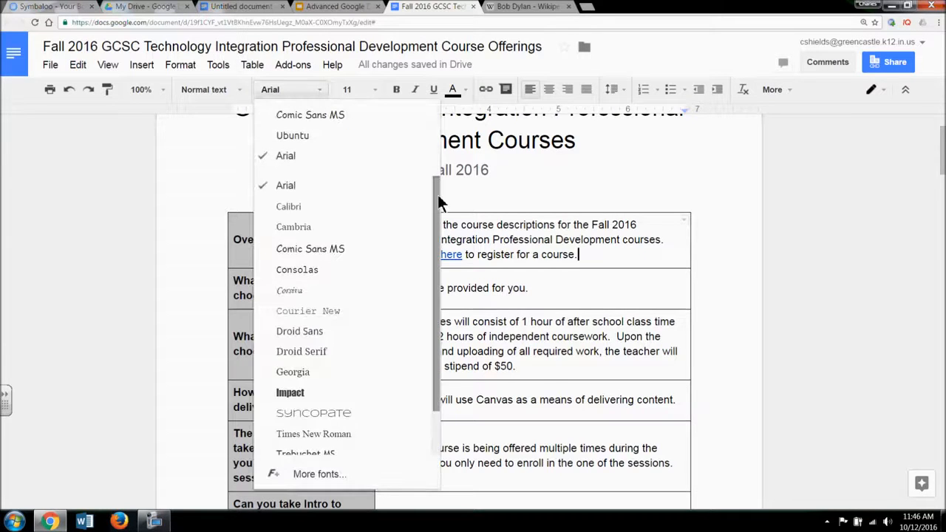
left_click_drag(437, 194, 433, 234)
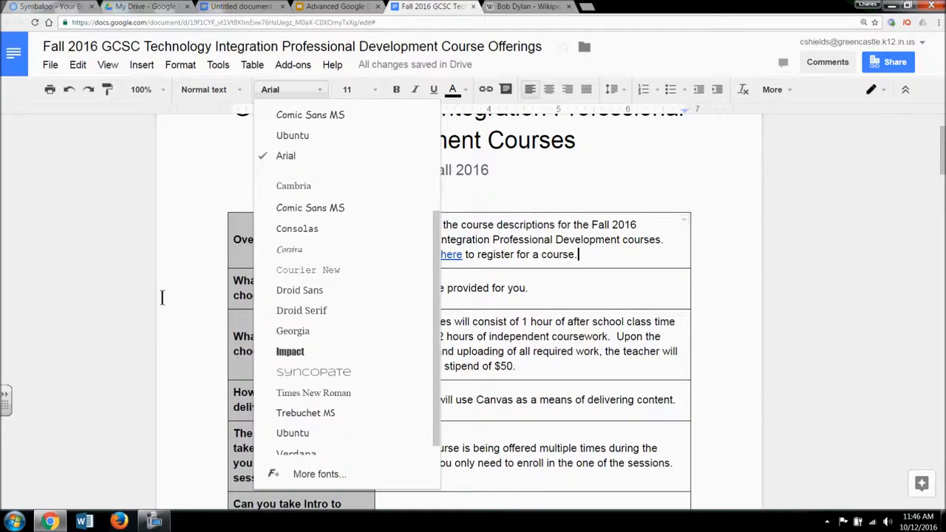
left_click(101, 285)
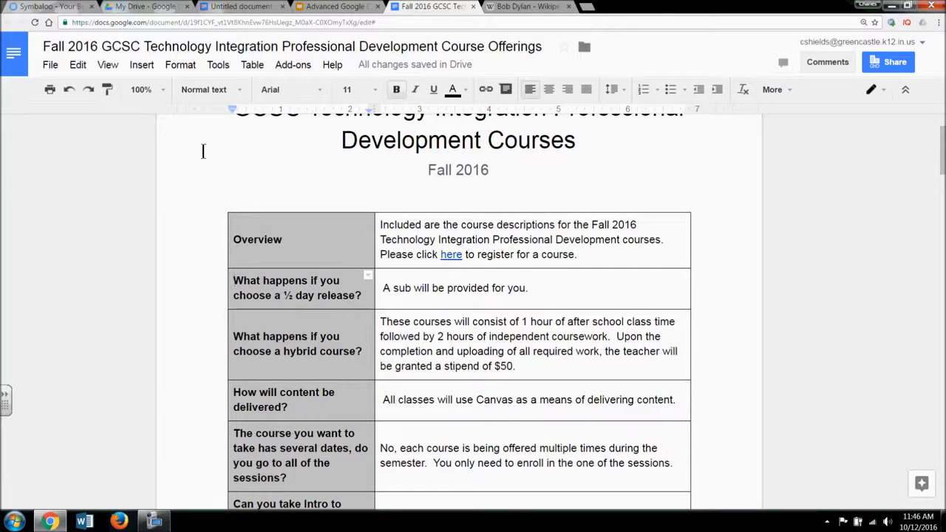
left_click(319, 91)
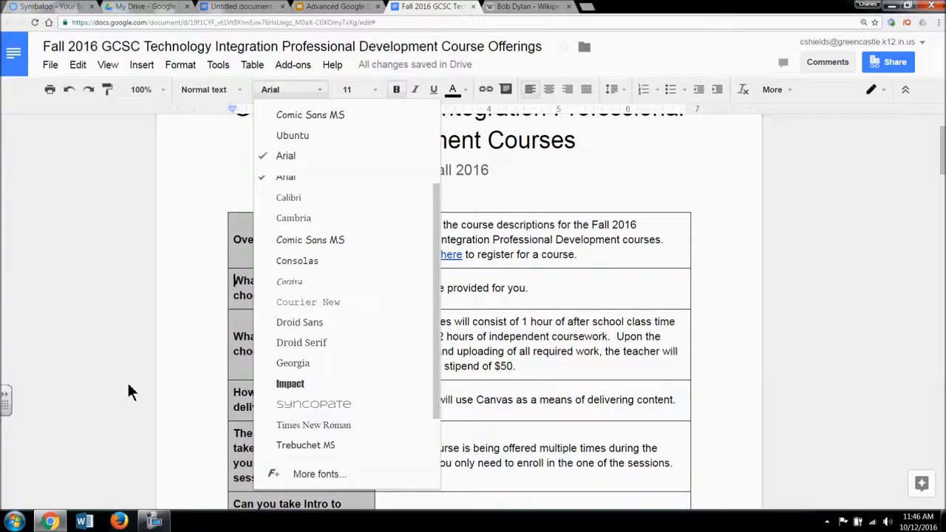
left_click(115, 232)
- In the untitled document, use voice typing to dictate "Lexus it should now start putting my words across the screen" below the Bob Dylan paragraph
left_click(264, 7)
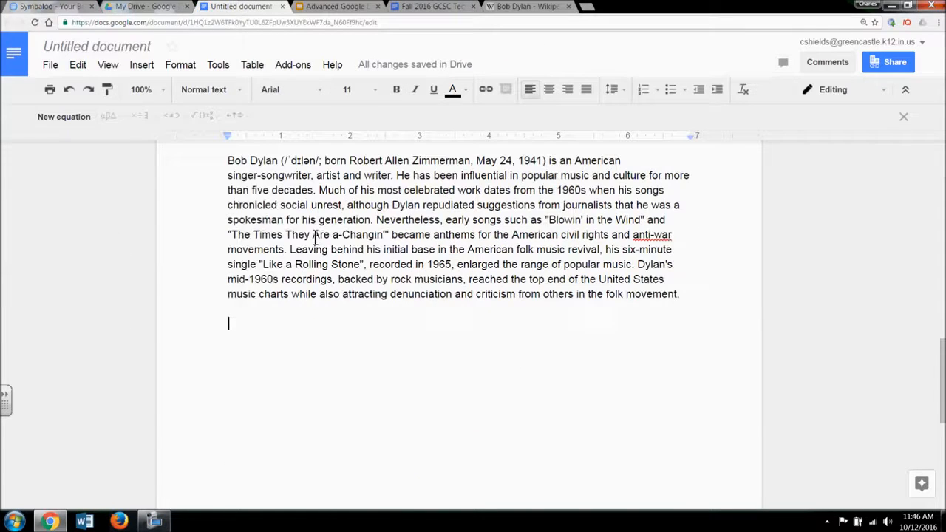
left_click(214, 64)
left_click(266, 191)
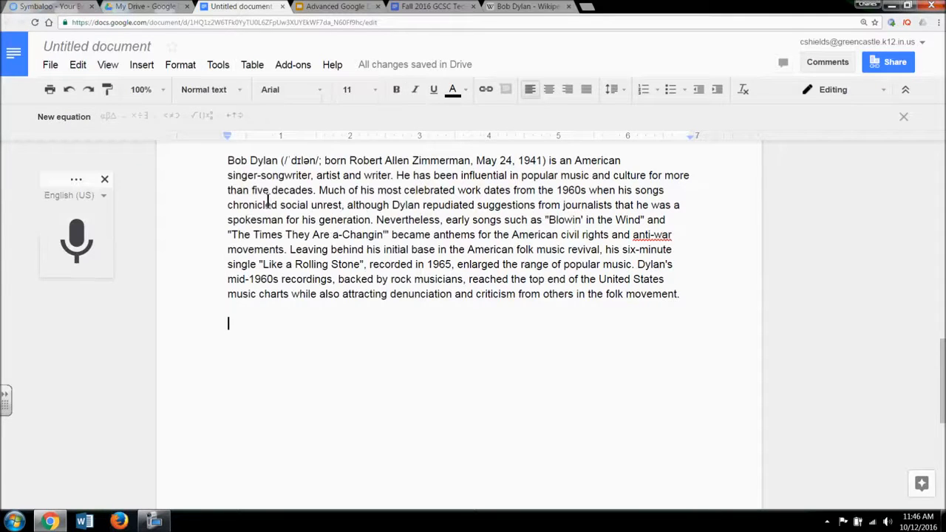
left_click(73, 257)
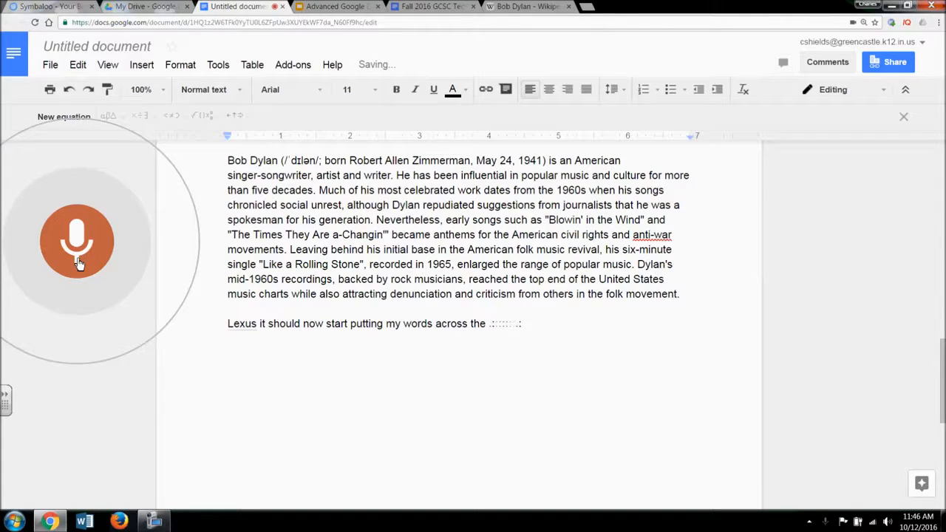
left_click(79, 264)
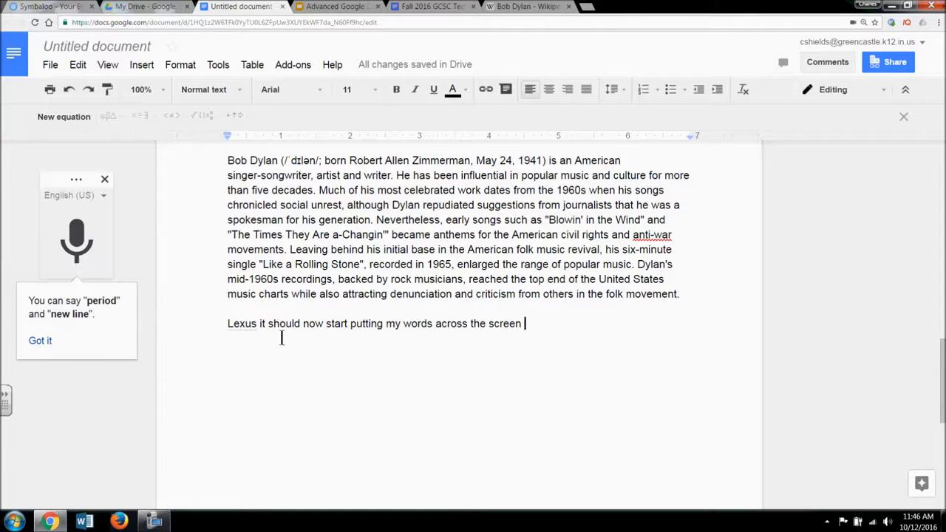
- Check the suggested corrections for "Lexus" in the dictated line without applying one, and select the word
right_click(249, 323)
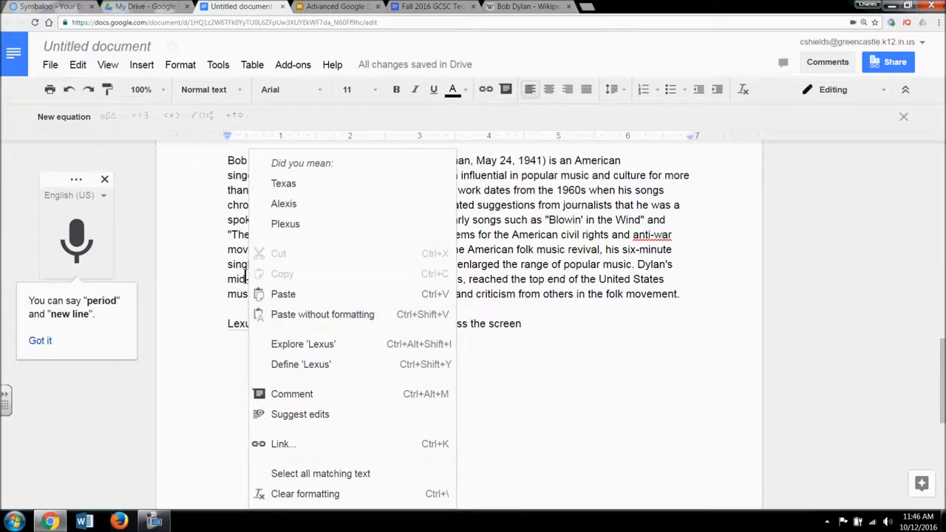
left_click(190, 351)
left_click_drag(260, 323, 211, 324)
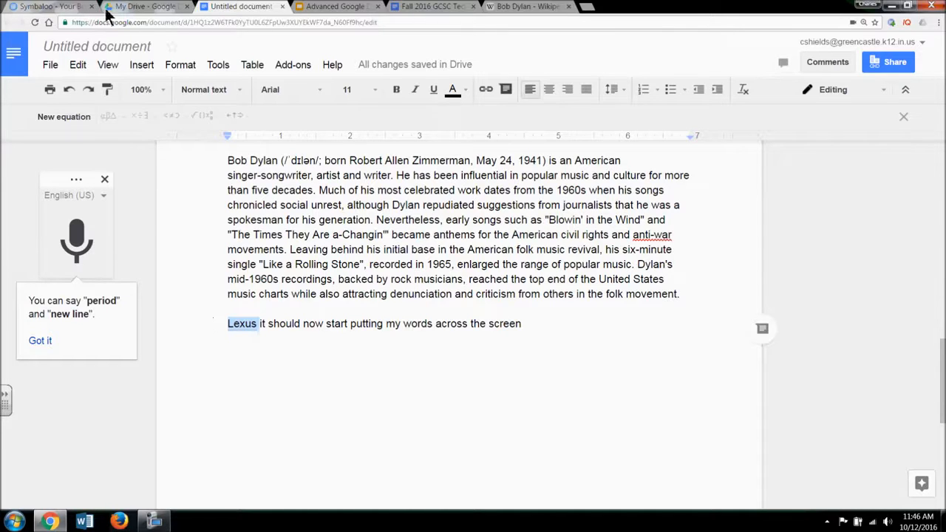
- In the Fall 2016 course offerings document, insert a bookmark at the start of the Advanced iWork description
left_click(395, 6)
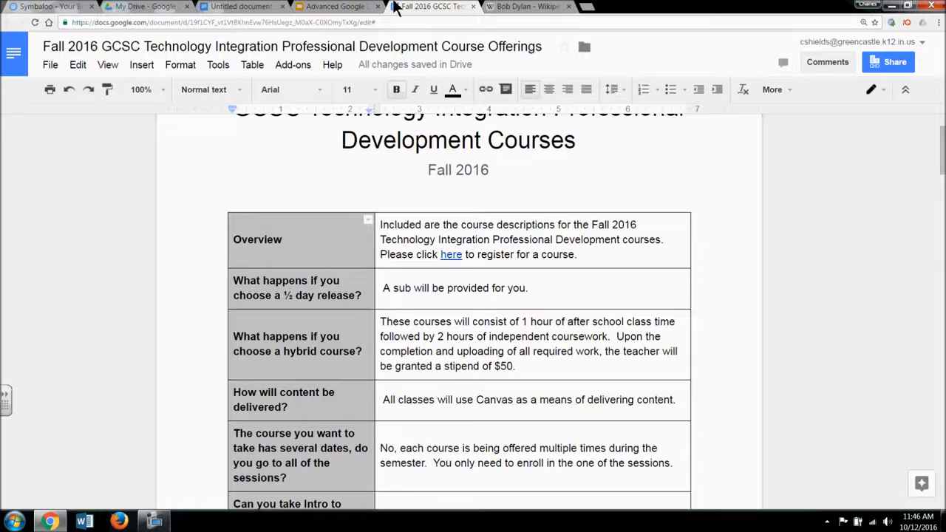
scroll(553, 270, "down", 20)
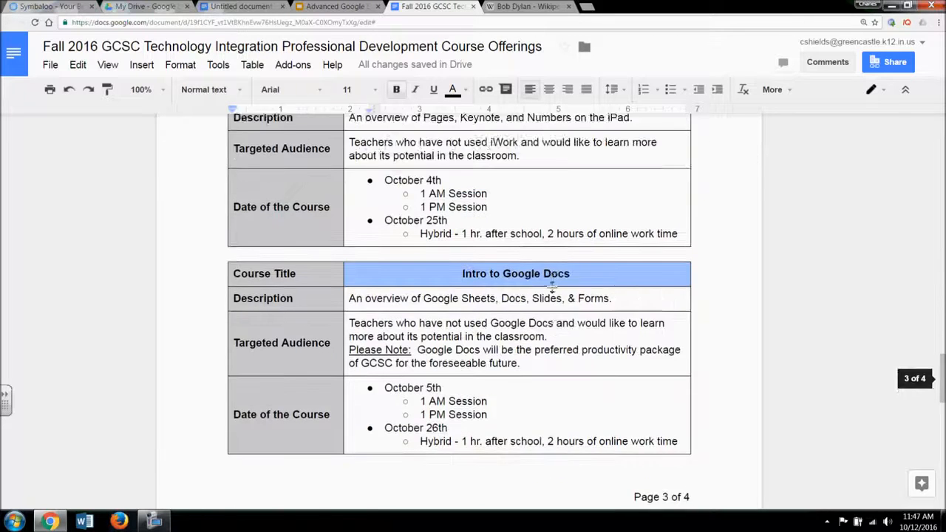
scroll(553, 287, "down", 5)
scroll(502, 295, "up", 1)
left_click(350, 342)
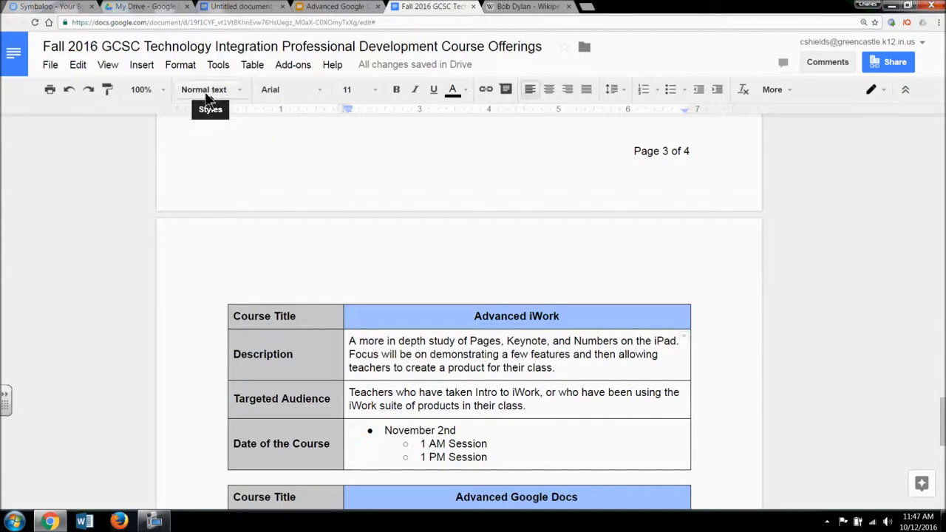
left_click(145, 64)
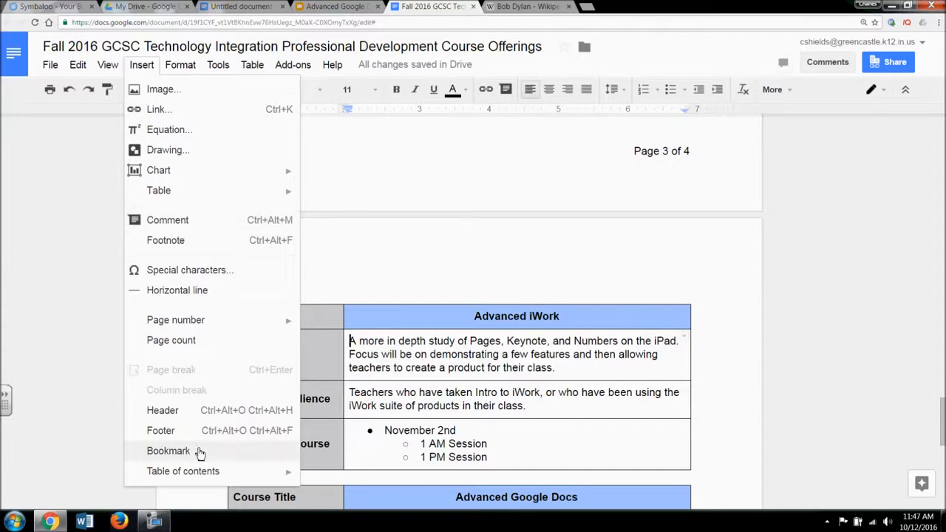
left_click(169, 451)
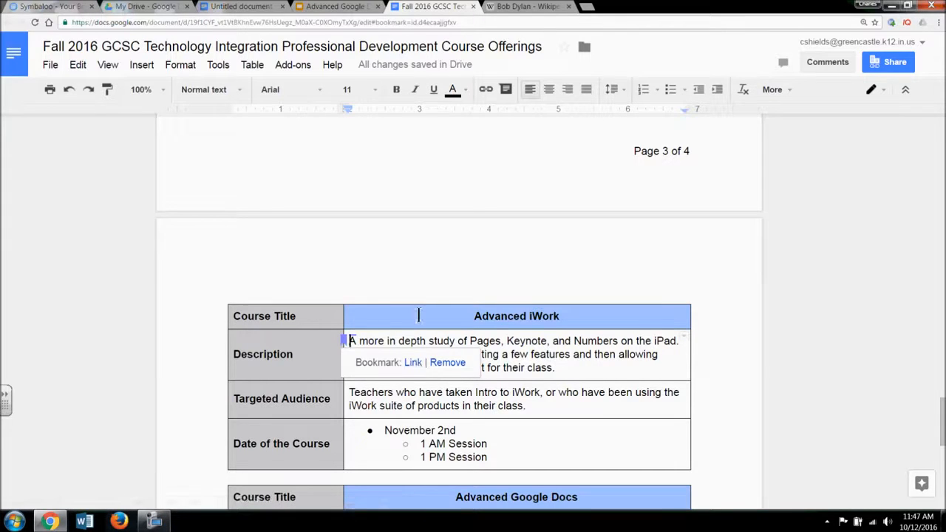
- Scroll away from the Advanced iWork description, return to its bookmark and remove it
left_click(554, 367)
scroll(555, 372, "up", 10)
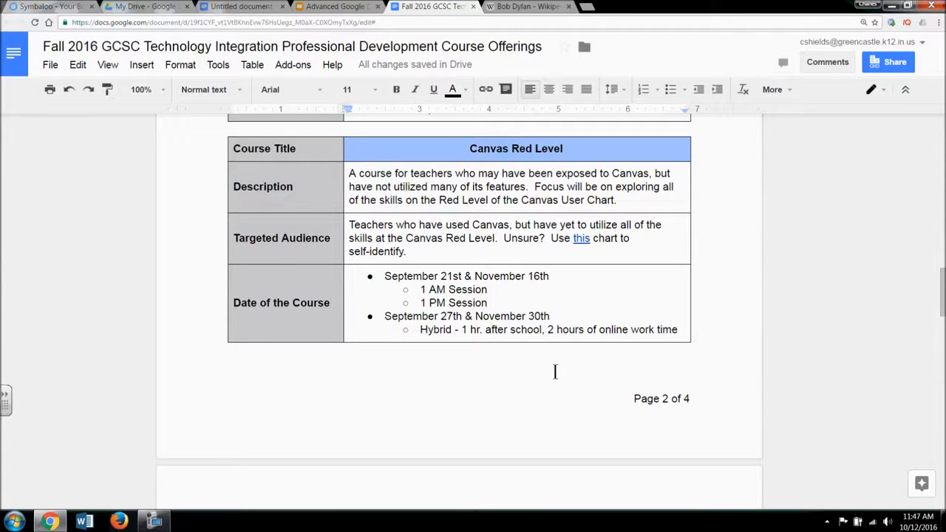
scroll(555, 371, "down", 10)
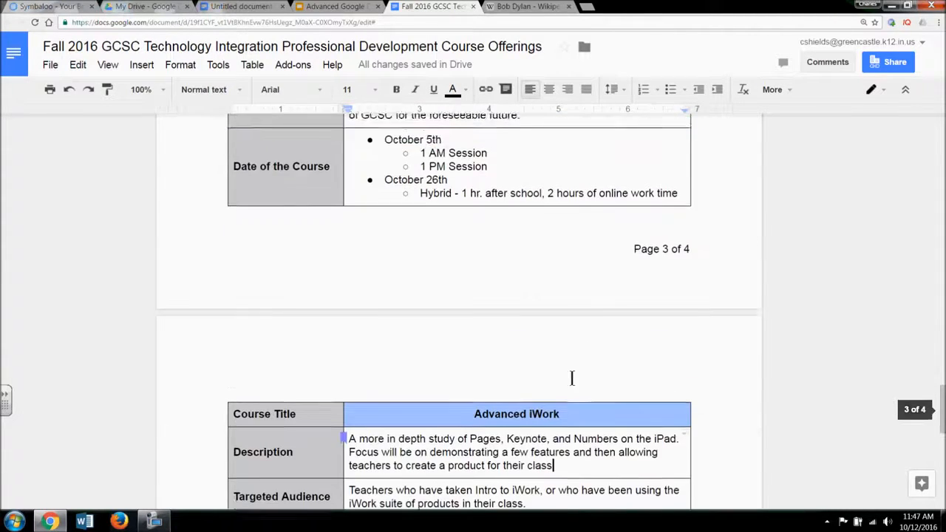
left_click(345, 242)
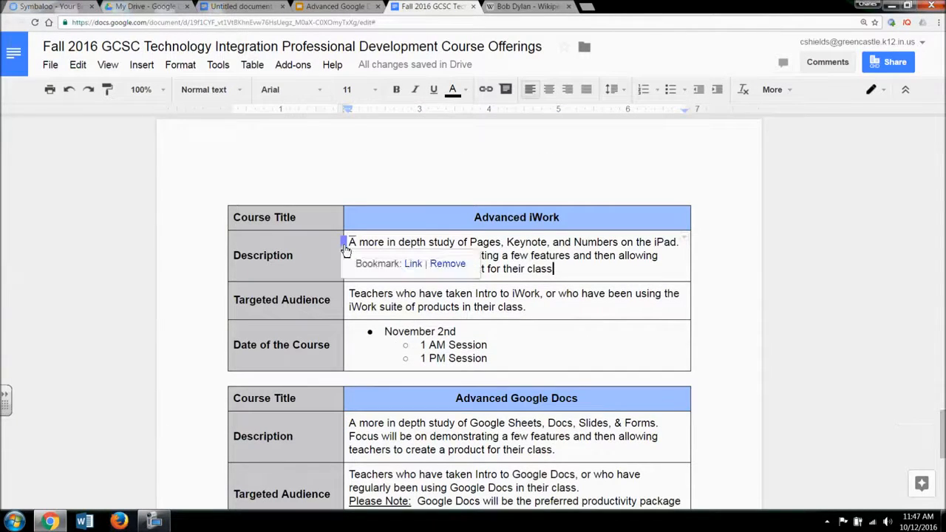
left_click(459, 264)
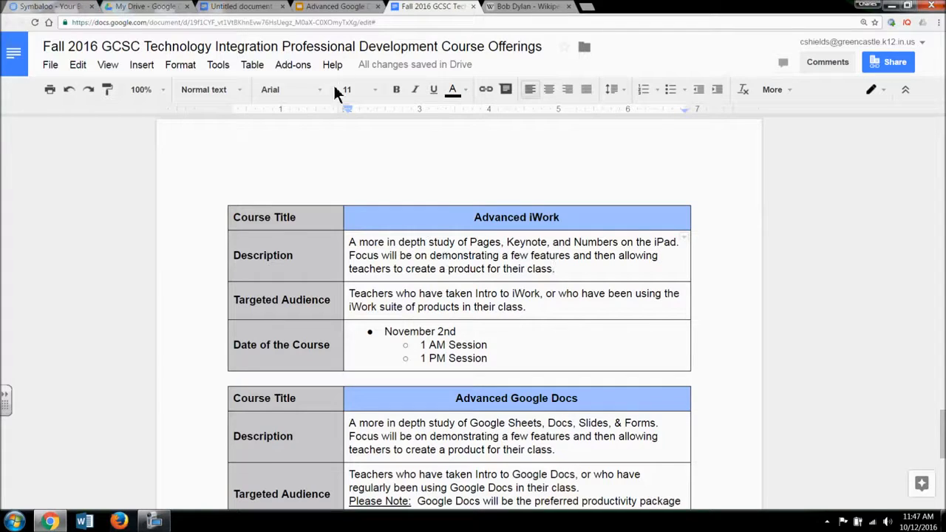
- In the untitled document, add the fraction 7/8 on a new line below the dictated sentence
left_click(252, 8)
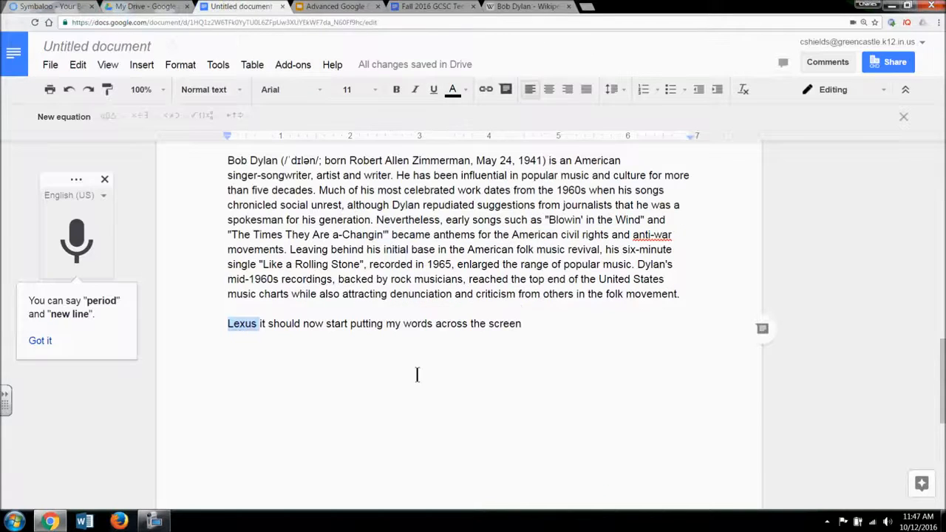
left_click(559, 329)
key("Return")
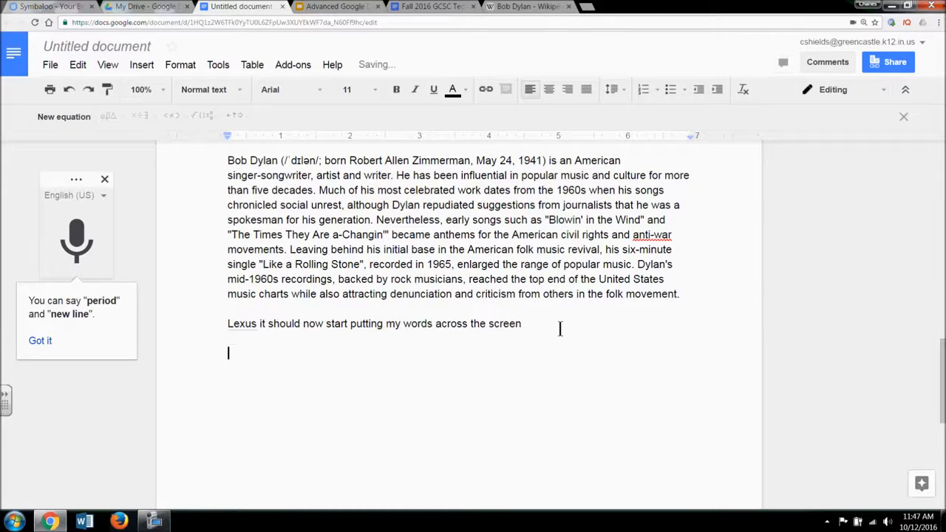
type("7/8")
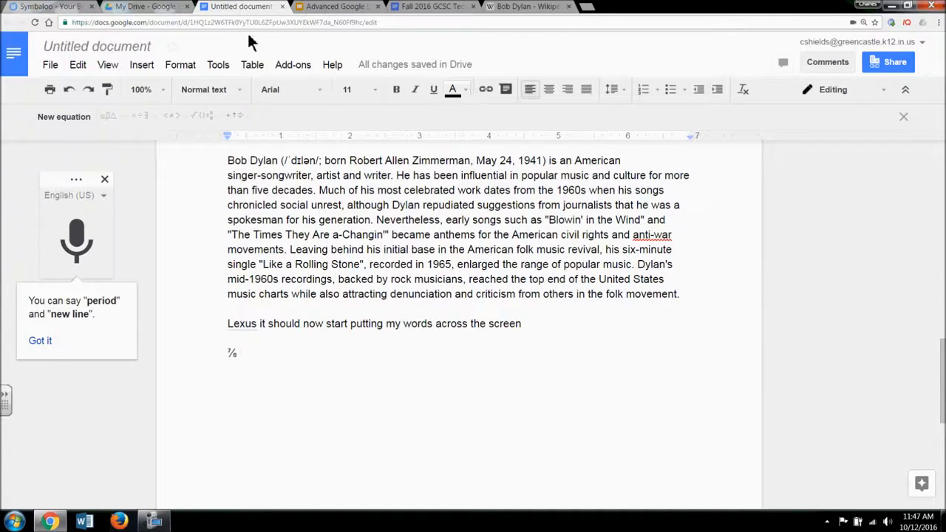
- Review the automatic substitution list in the preferences, toggle the (r) substitution off and on, and cancel
left_click(218, 66)
left_click(314, 281)
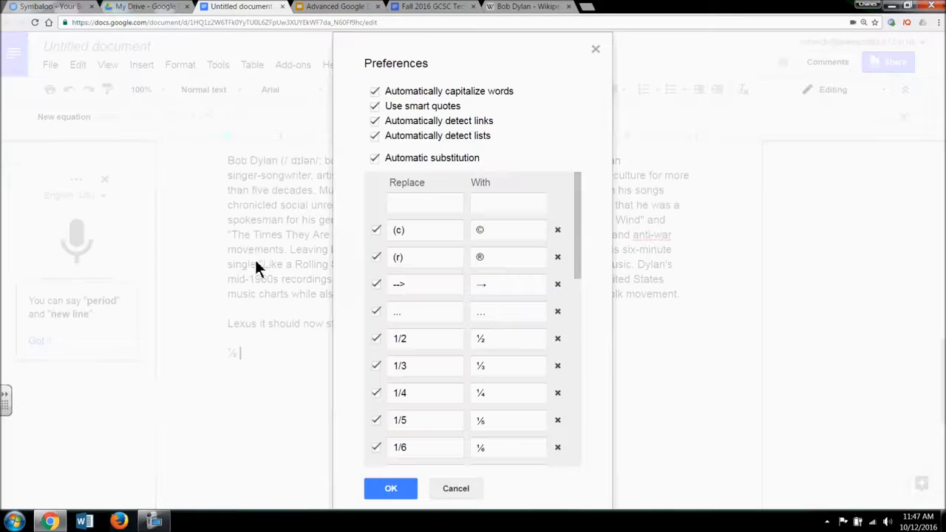
left_click_drag(576, 212, 613, 416)
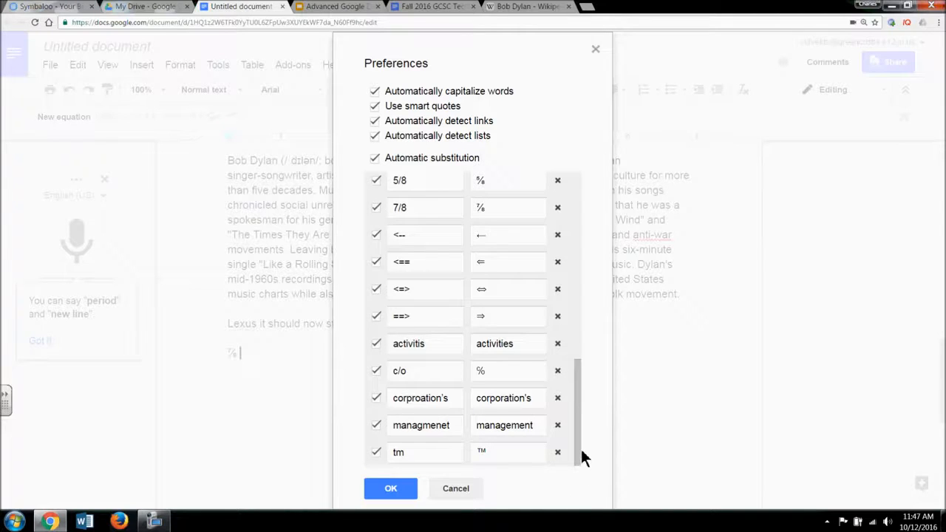
left_click_drag(581, 449, 579, 232)
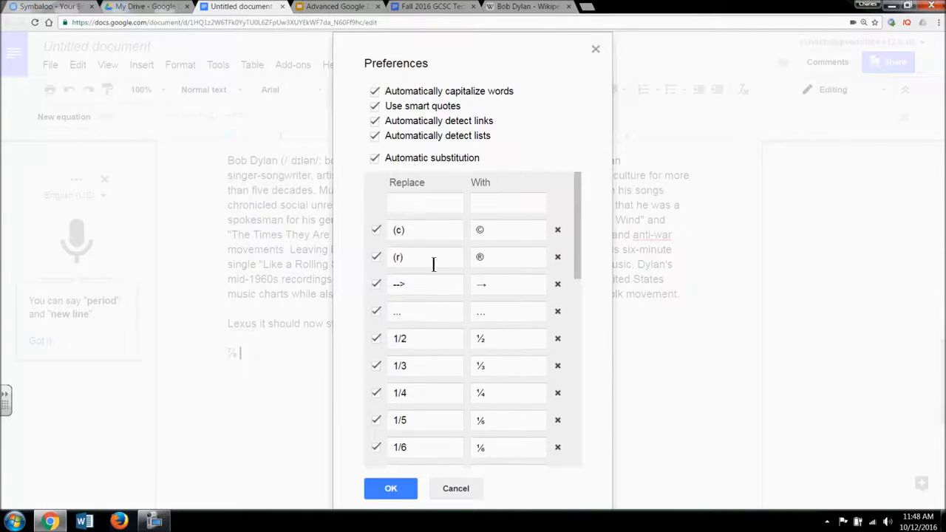
left_click(376, 257)
left_click(376, 258)
left_click(469, 492)
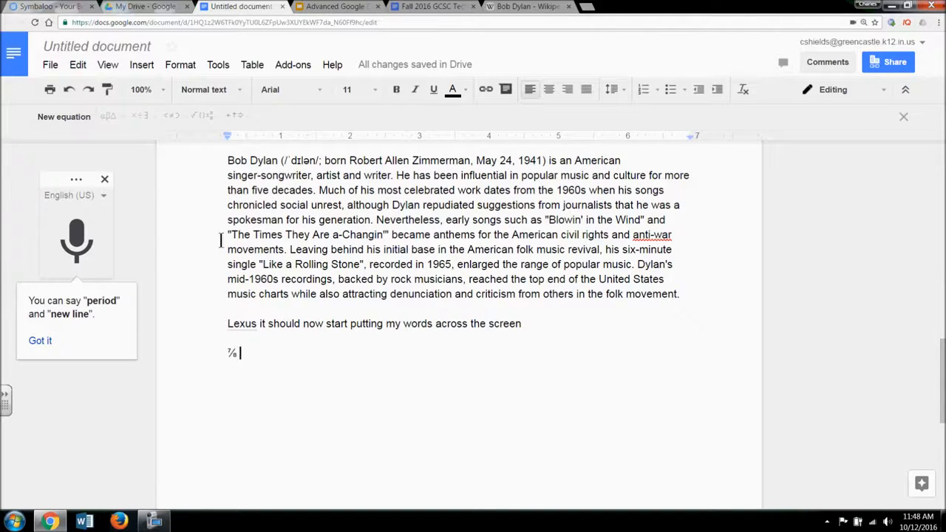
- Browse the catalogue of available add-ons and close it without installing one
left_click(294, 67)
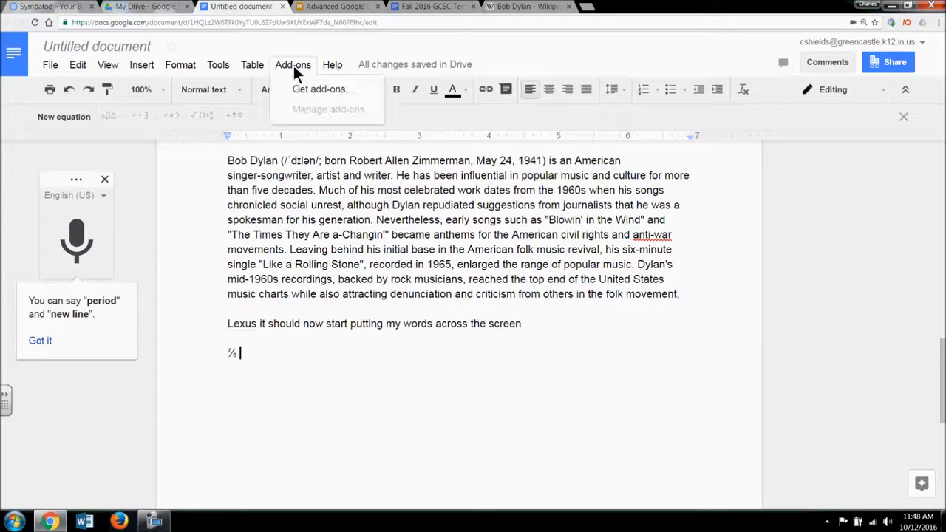
left_click(311, 90)
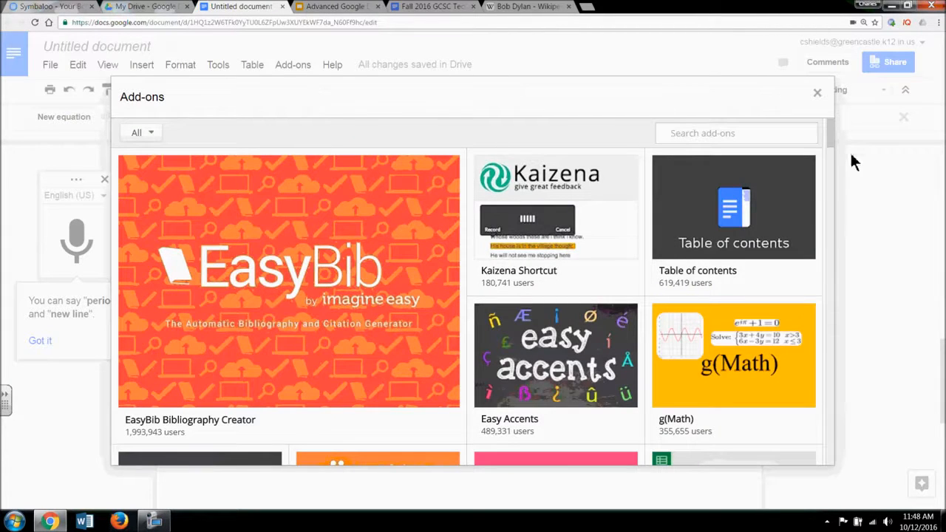
left_click_drag(828, 133, 834, 218)
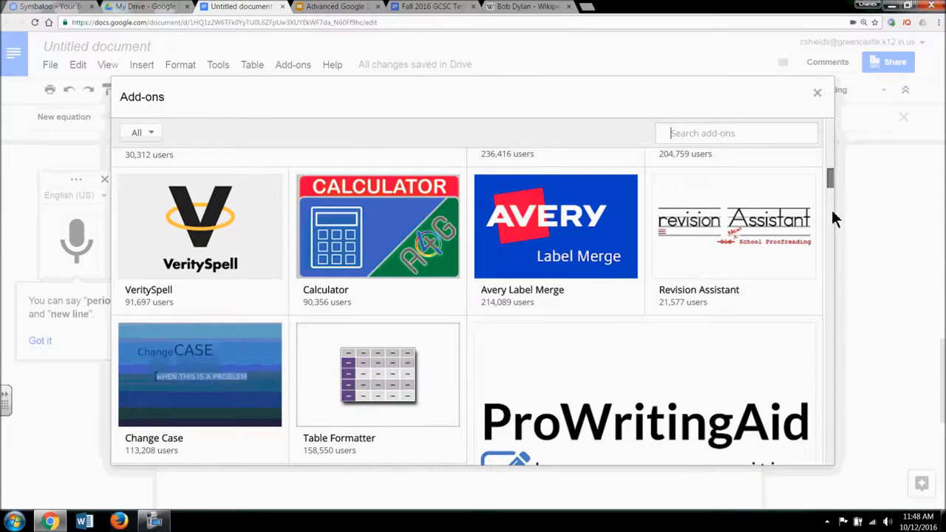
mouse_move(831, 213)
left_mouse_down()
mouse_move(831, 247)
mouse_move(837, 148)
left_mouse_up()
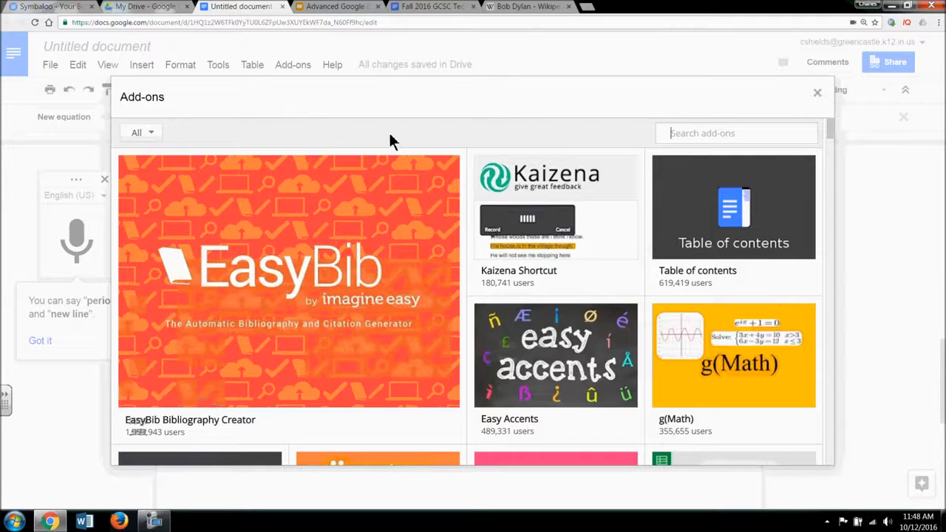
left_click(817, 94)
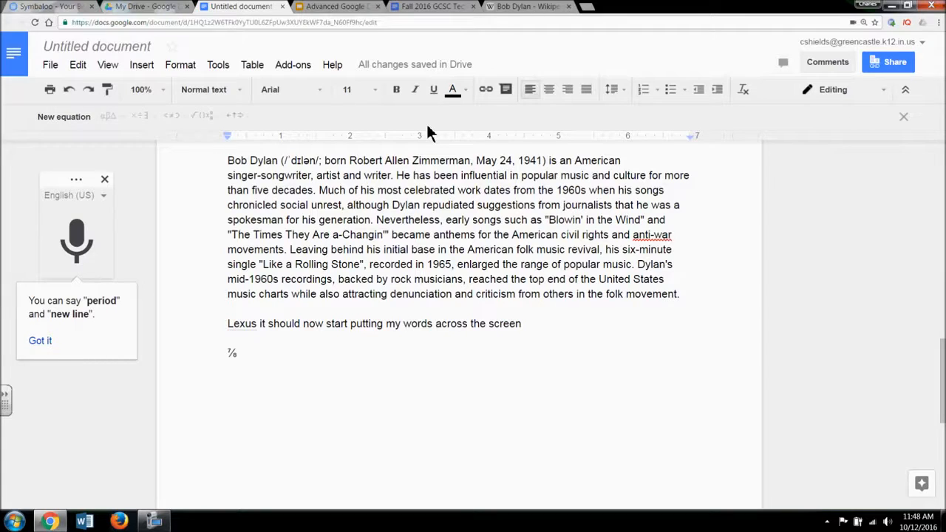
- Check the file formats offered for downloading the document without downloading it
left_click(50, 65)
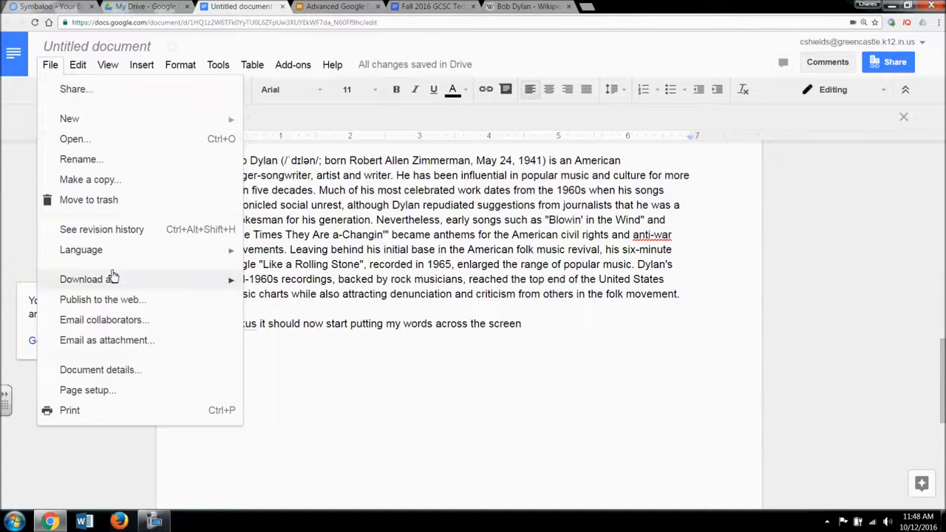
mouse_move(112, 277)
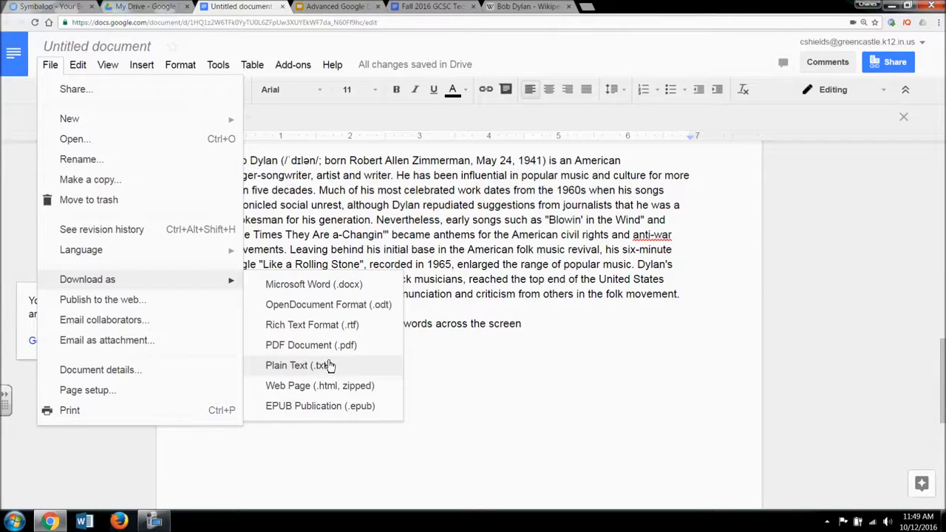
left_click(437, 361)
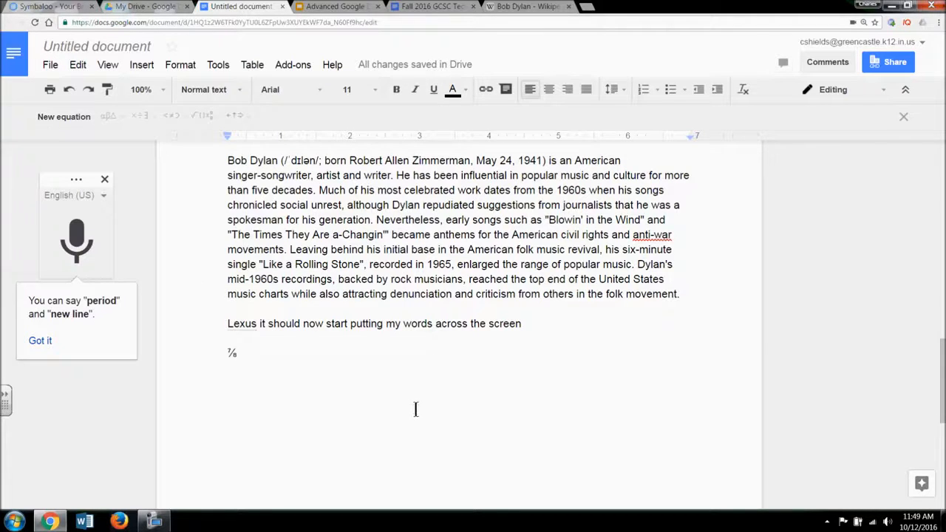
- In the Advanced Google Docs presentation, review the features list on slide 3 and show the closing slide 4
left_click(362, 7)
left_click(96, 282)
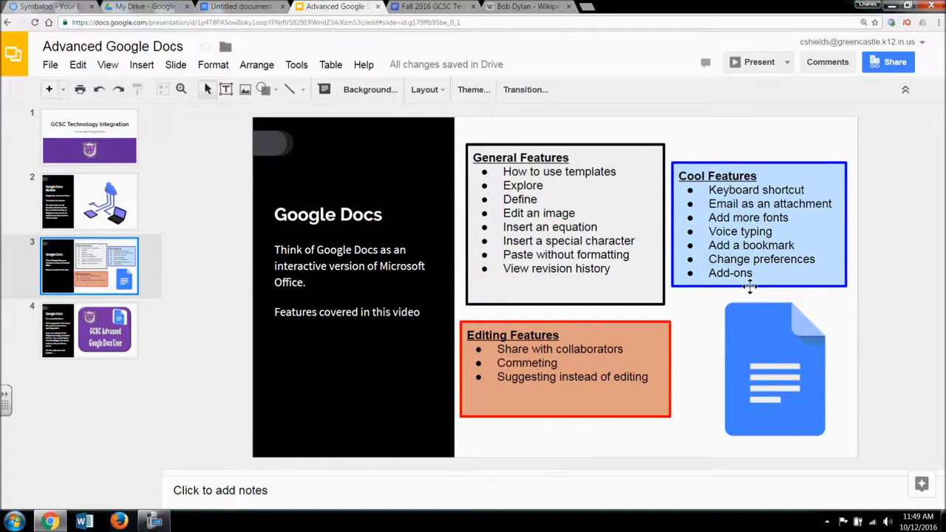
left_click(114, 330)
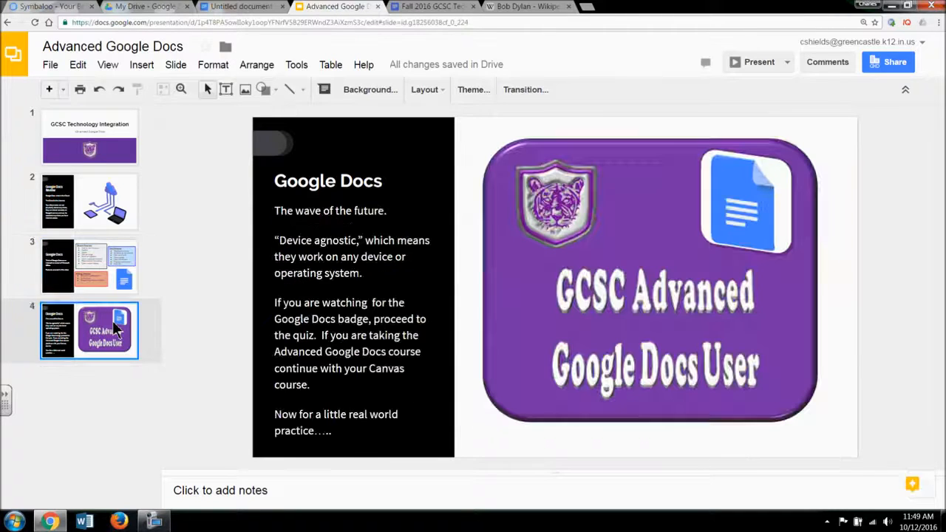